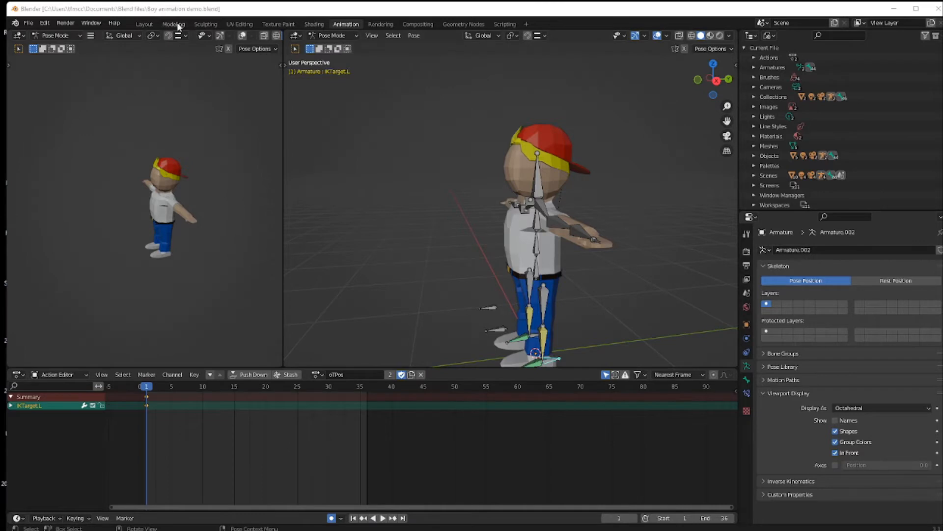
- Check the character in the Layout workspace, return to the Animation workspace, and select the left shoulder bone
click(145, 24)
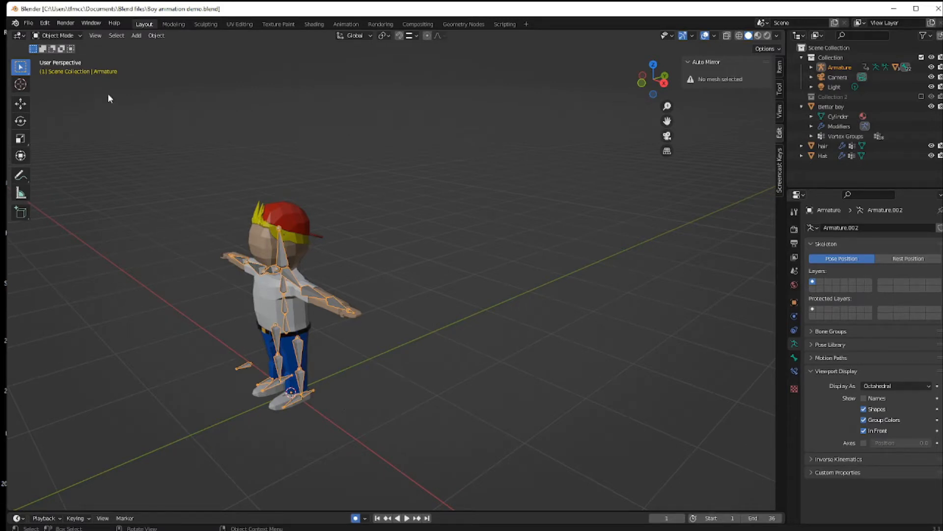
click(346, 24)
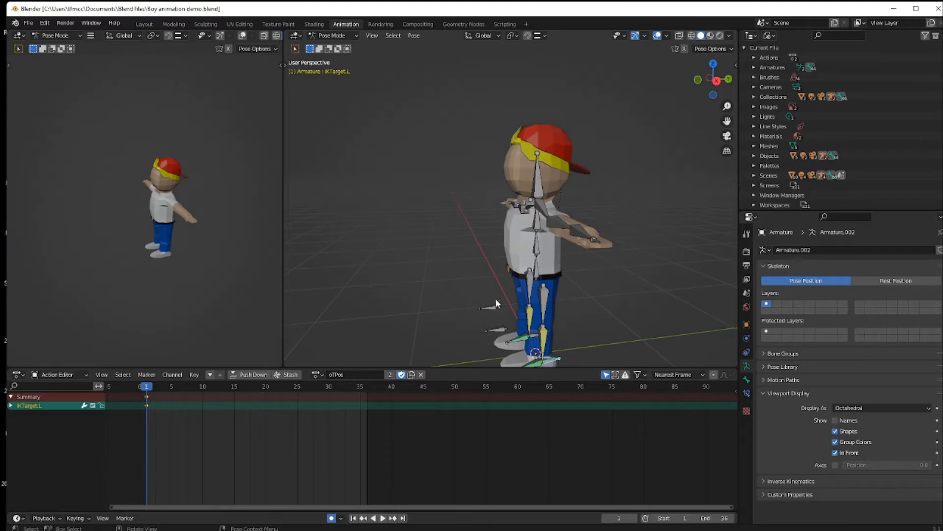
click(544, 203)
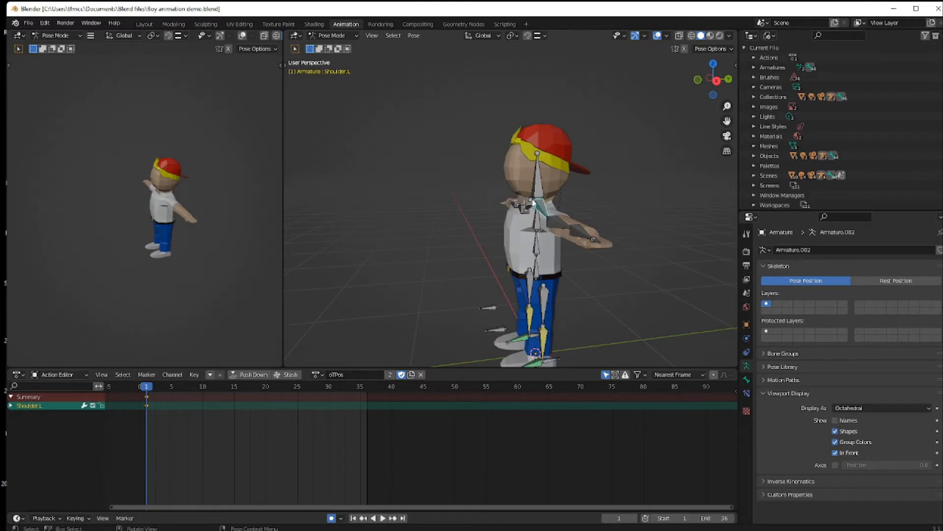
- Toggle the armature from Pose Mode to Object Mode and back to Pose Mode in the main viewport
click(337, 35)
click(338, 48)
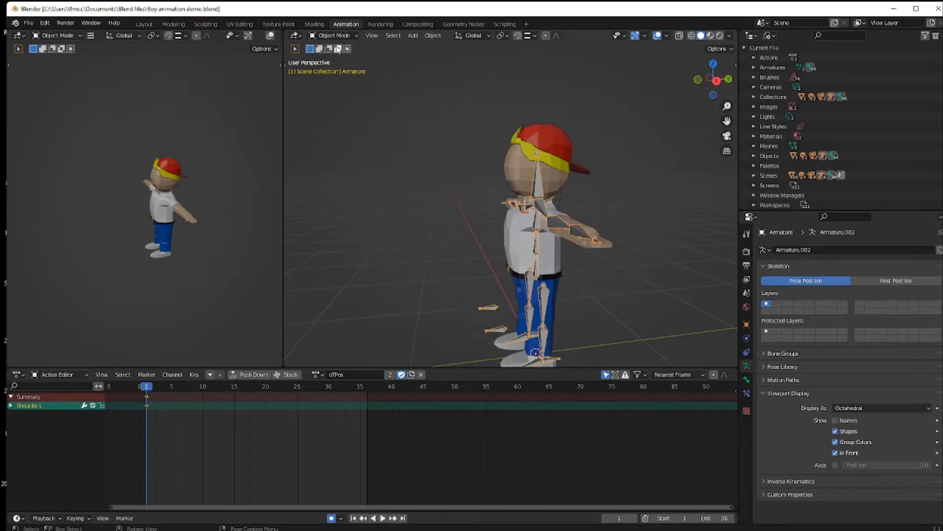
click(338, 35)
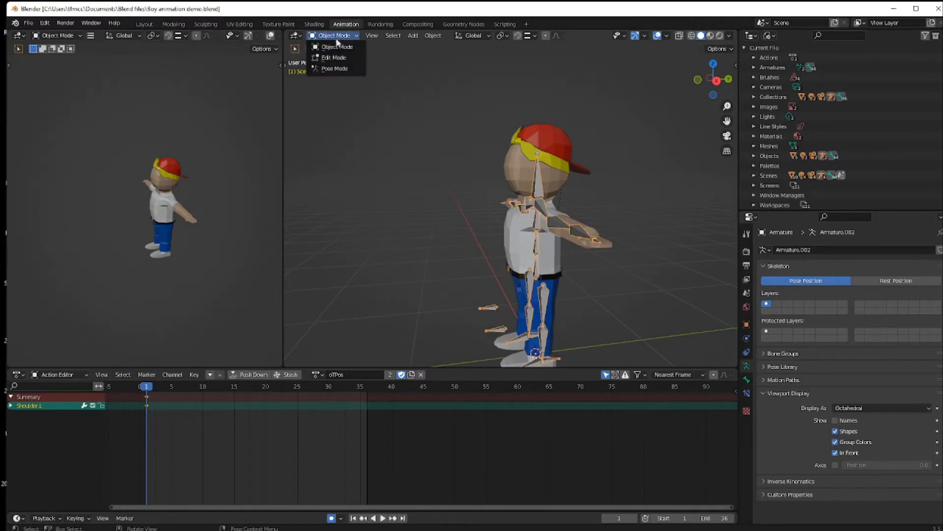
click(337, 70)
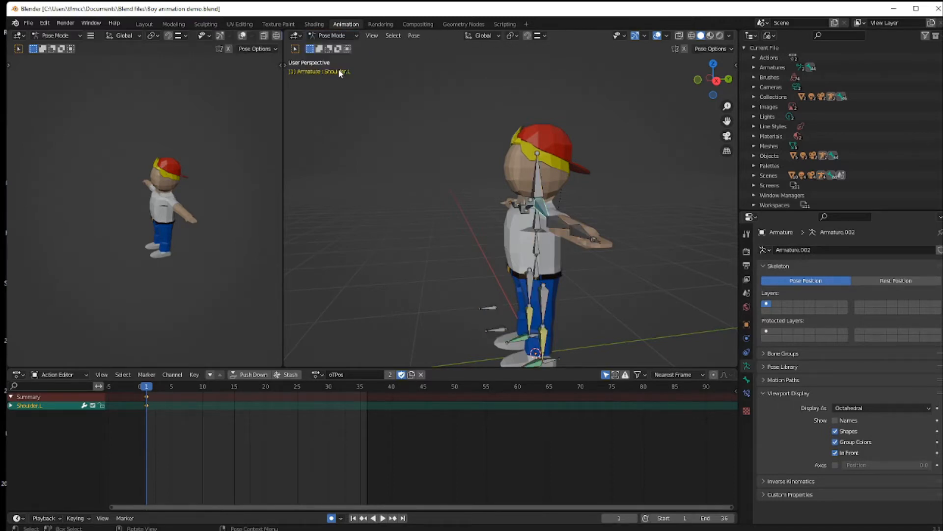
- Clear the bone selection, select the right foot bone, and slightly increase the height of the Action Editor
click(390, 215)
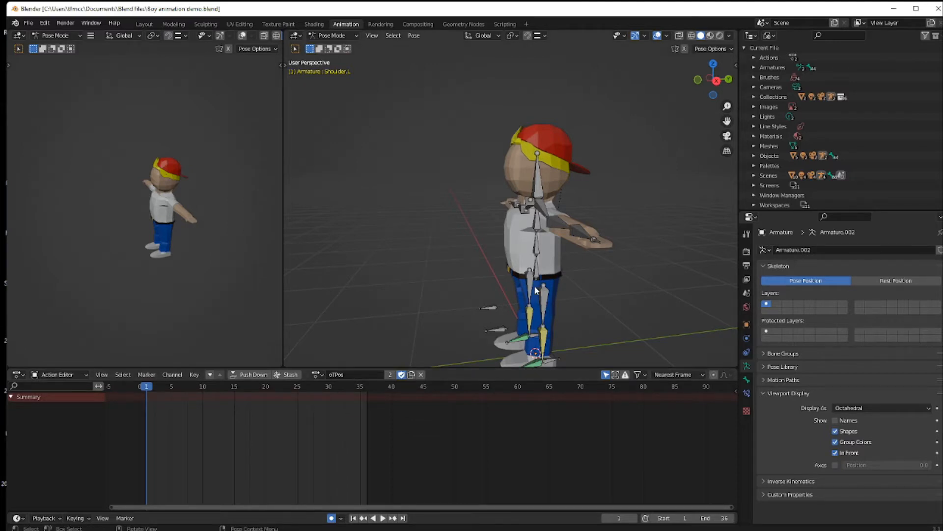
click(521, 341)
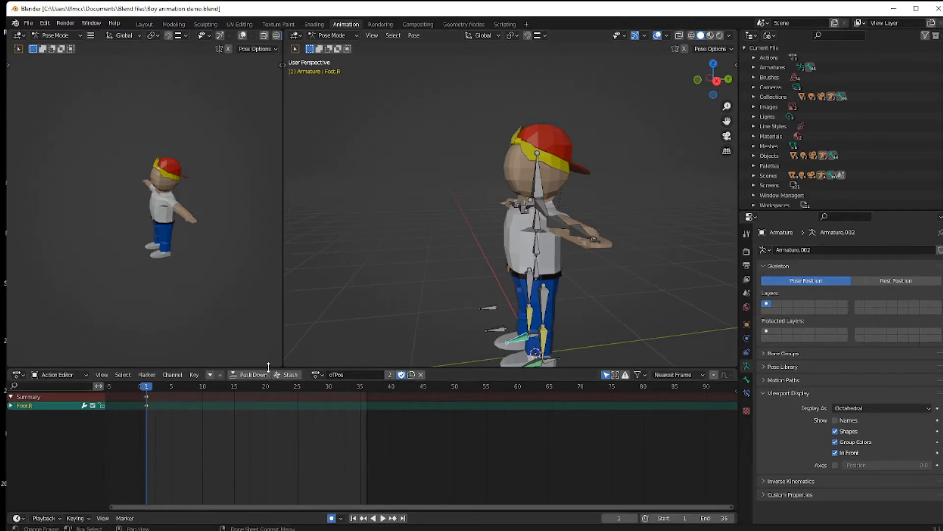
drag(270, 367, 270, 363)
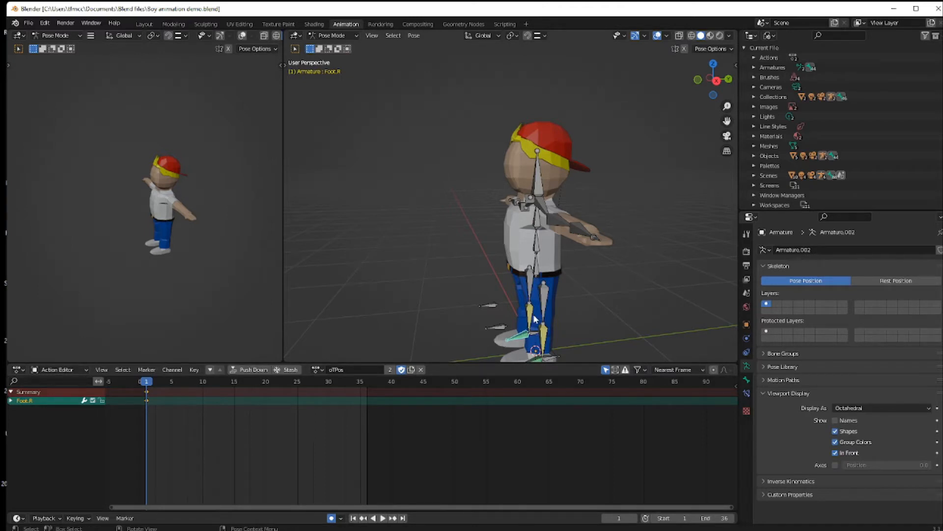
- Turn on the Screencast Keys display for the main viewport and deselect all bones
click(737, 63)
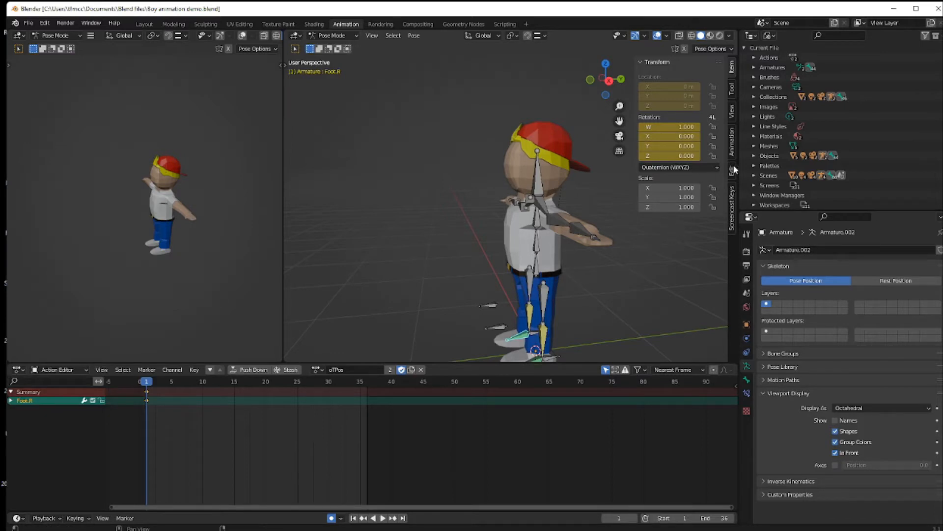
click(732, 199)
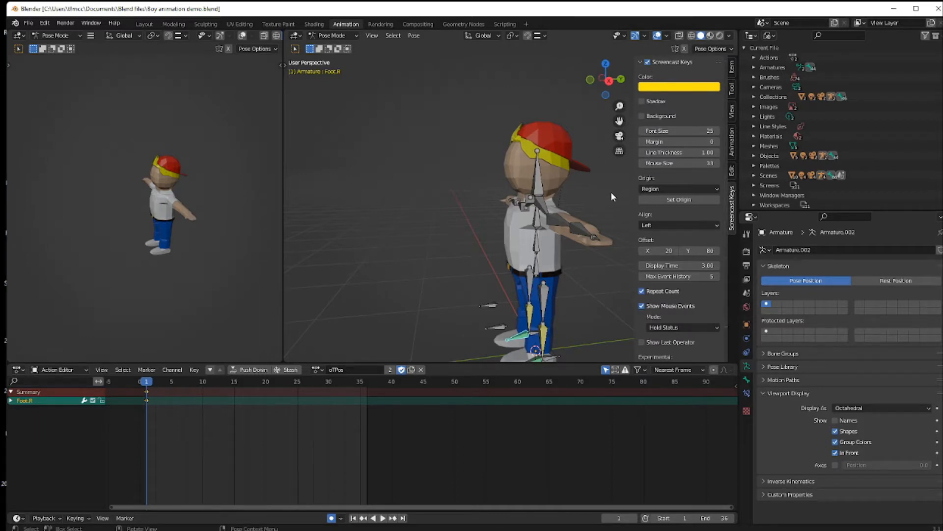
key(alt+a)
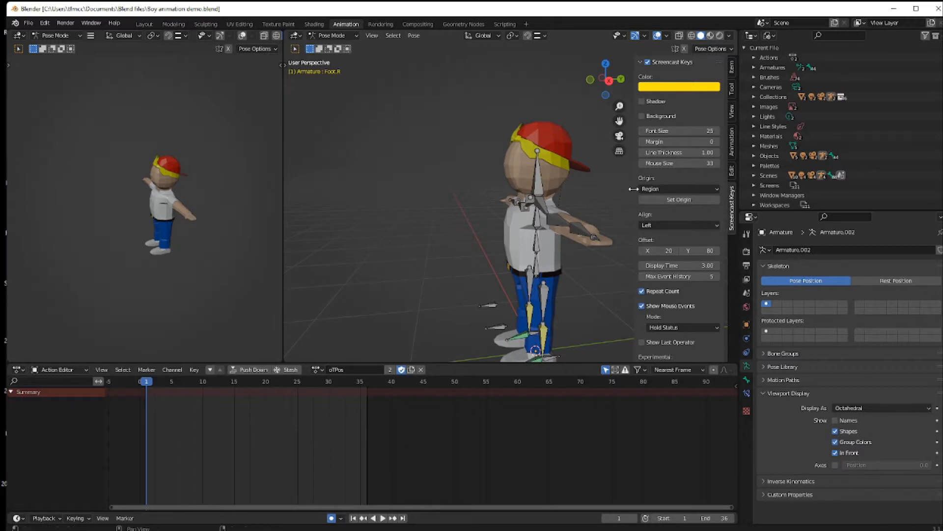
key(n)
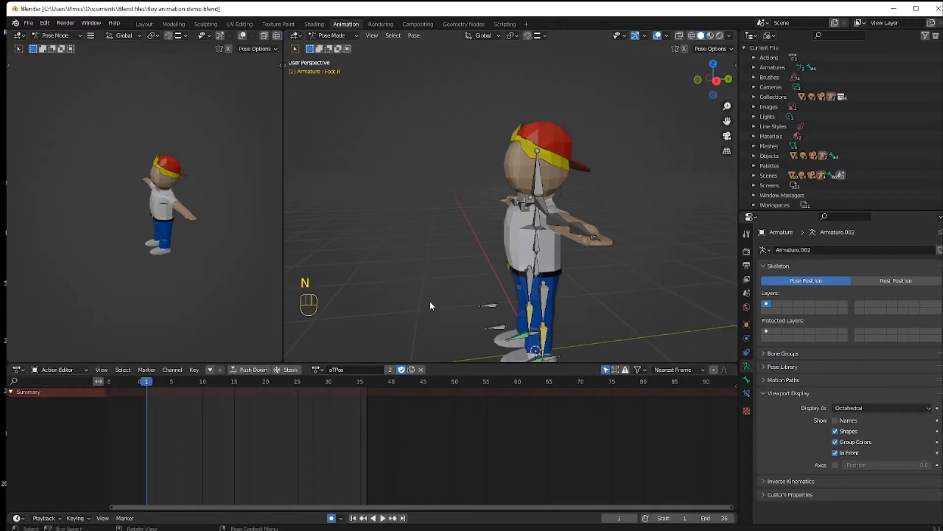
- Select every bone of the armature and review their channels in the Action Editor, collapsing and re-expanding the Summary
click(503, 329)
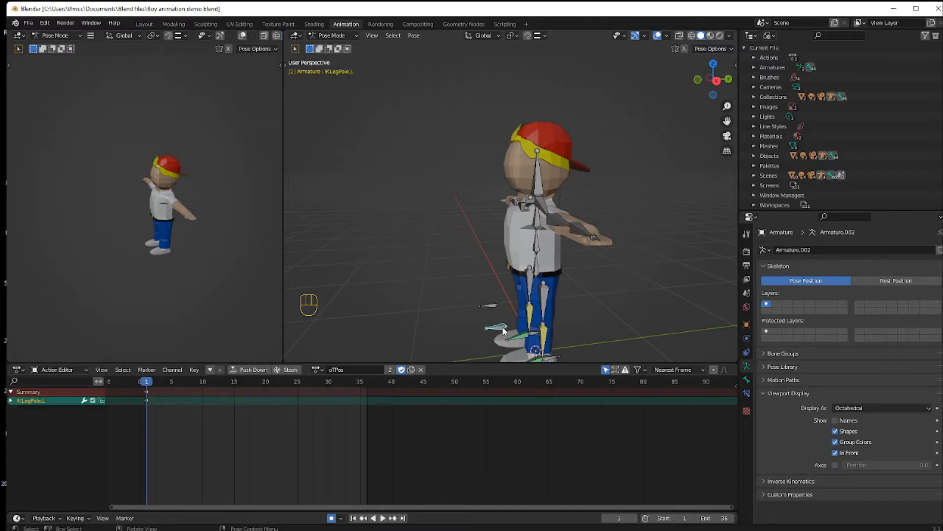
key(a)
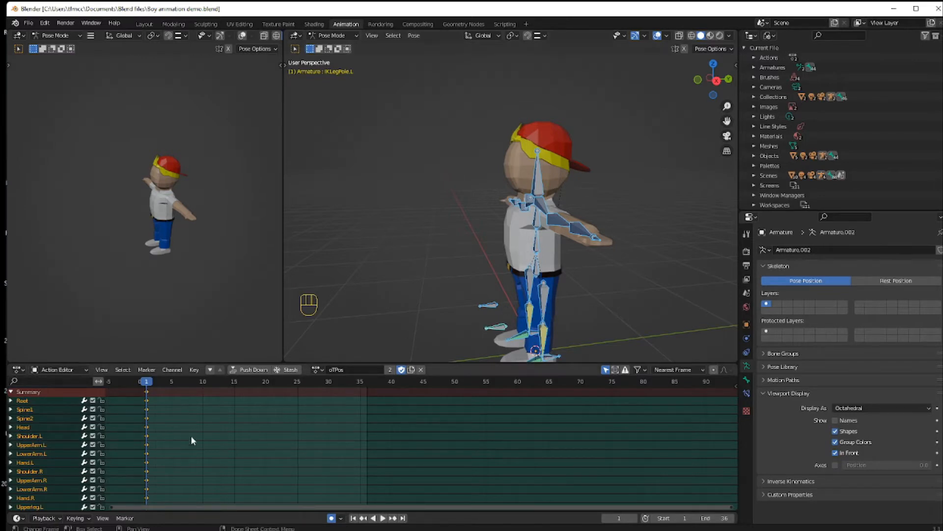
scroll(189, 437, down, 2)
scroll(187, 435, down, 1)
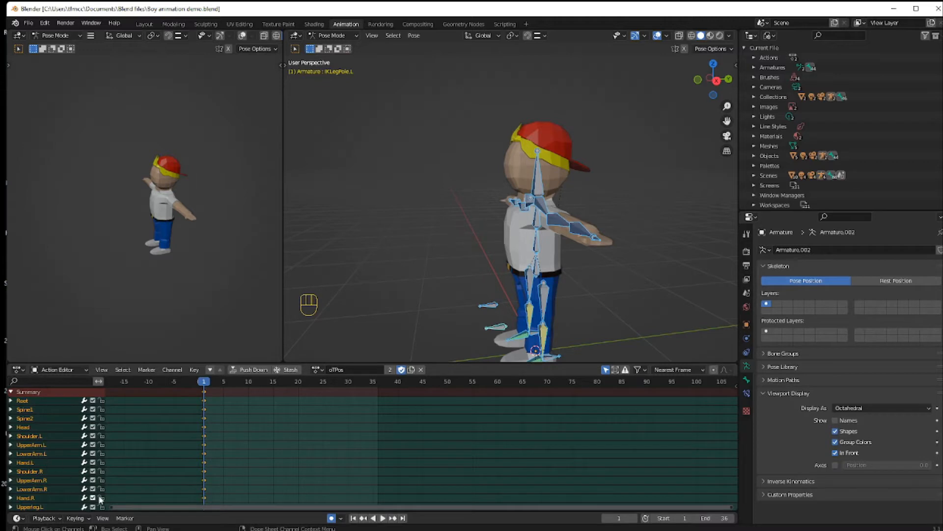
scroll(117, 453, up, 3)
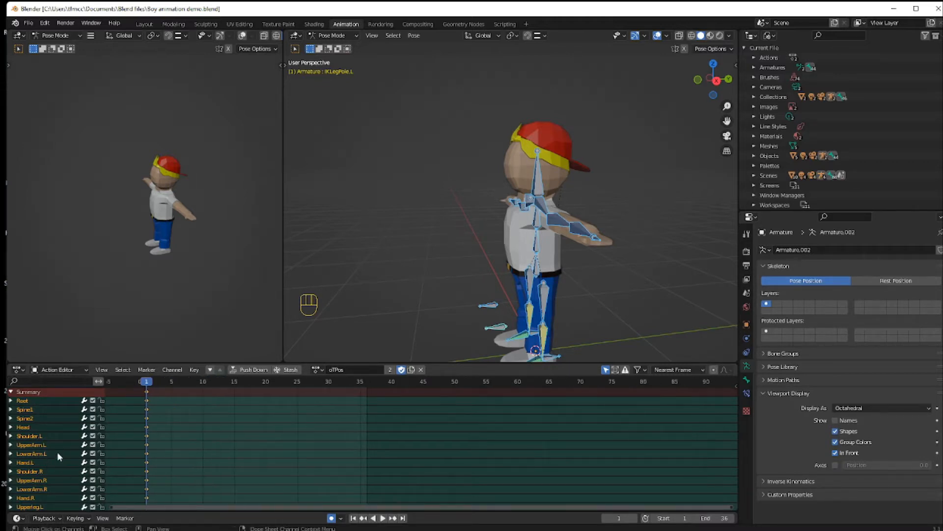
click(11, 391)
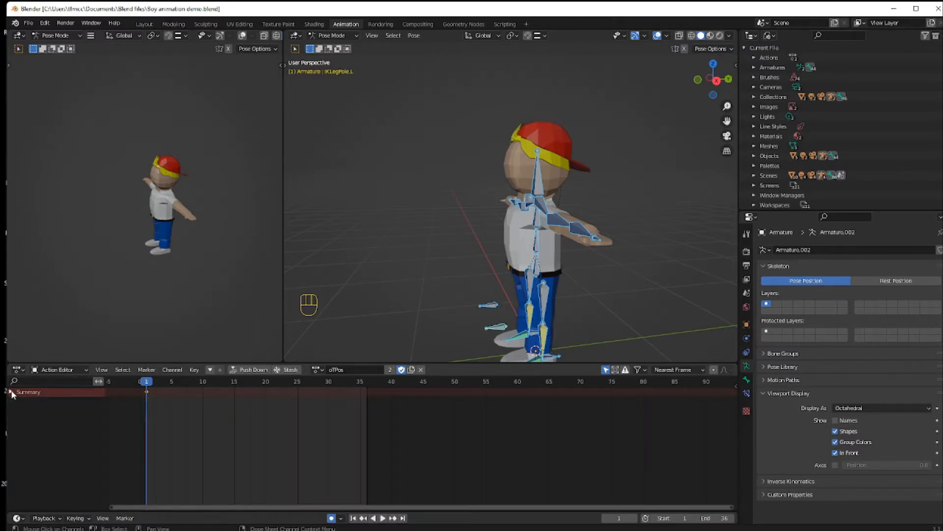
click(11, 391)
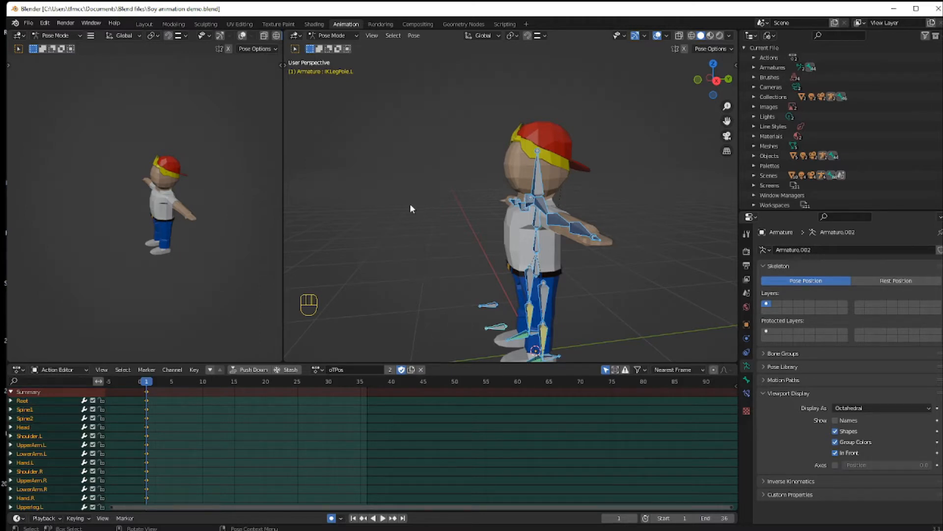
- Assign the Run action to the armature and compare the character in Edit Mode and Object Mode in the Layout workspace
click(317, 369)
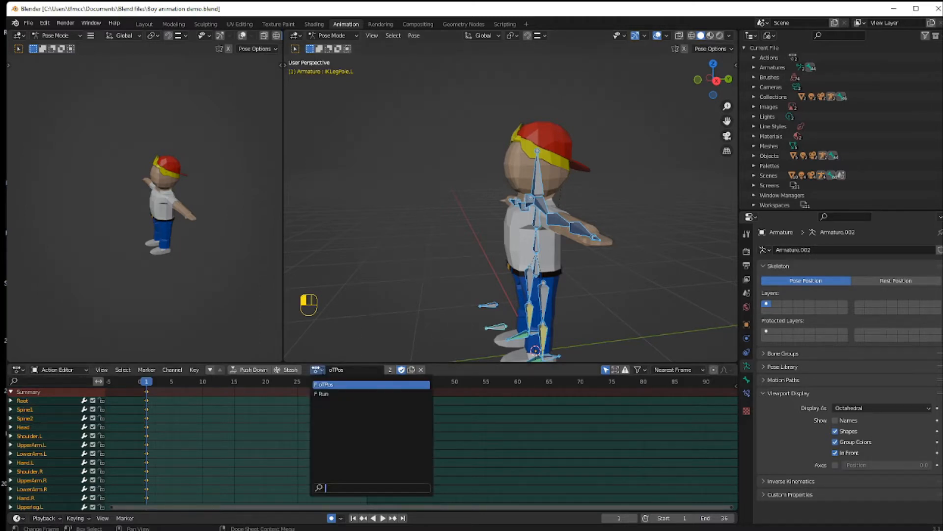
click(328, 394)
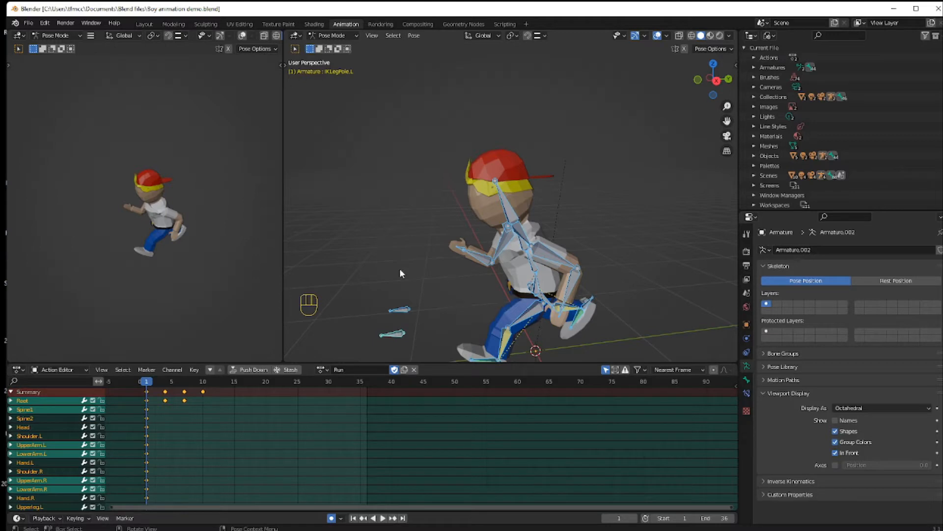
click(147, 24)
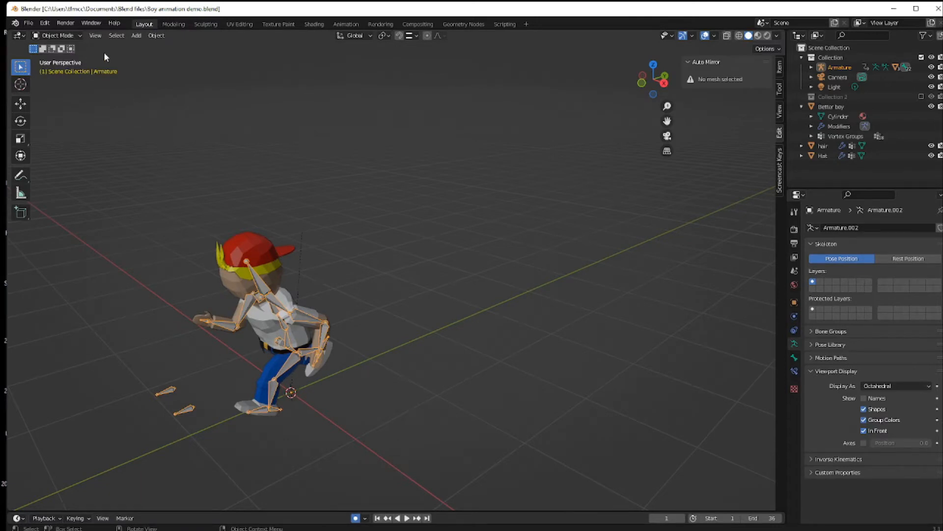
click(76, 36)
click(61, 55)
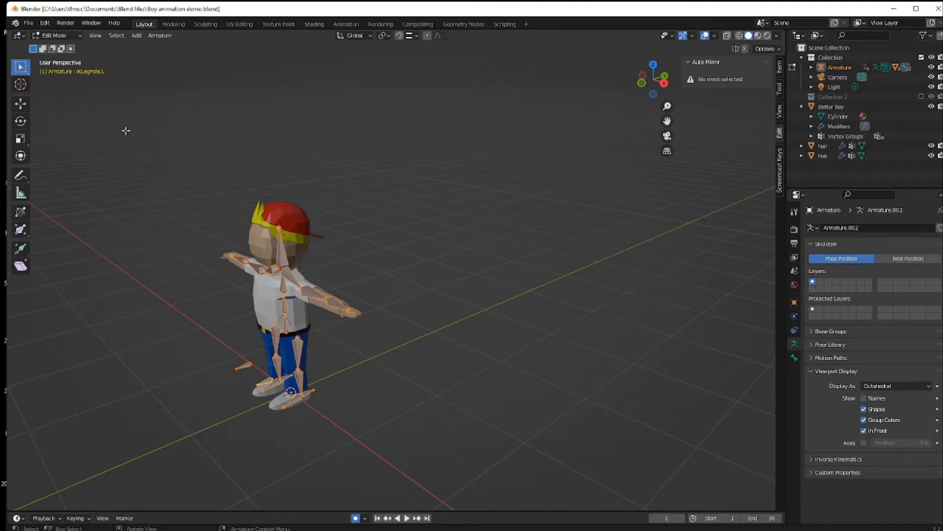
click(72, 35)
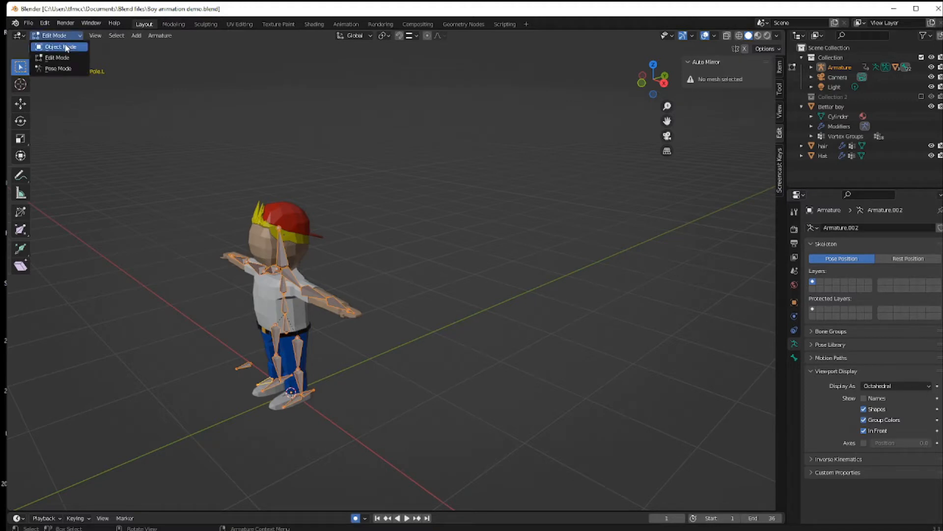
click(67, 47)
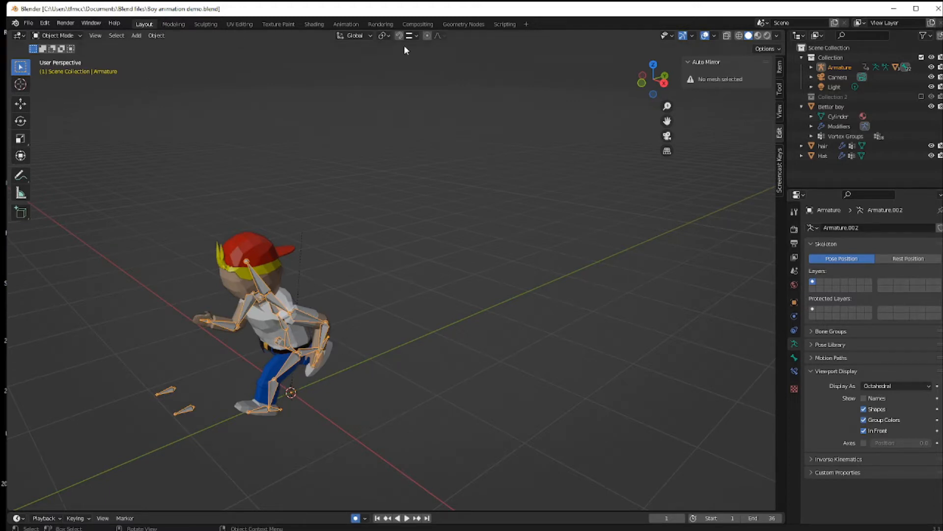
- Return to the Animation workspace and assign the oTPos action to the armature
click(351, 23)
click(327, 370)
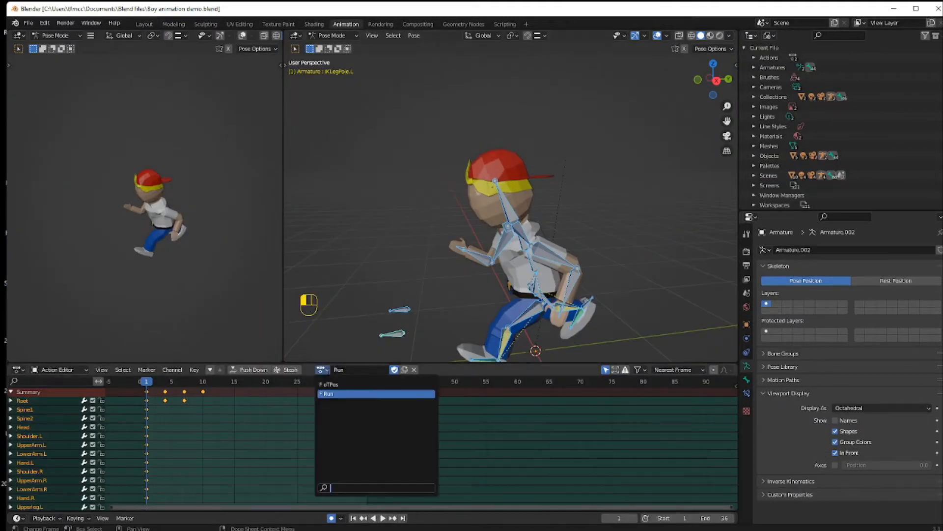
click(334, 385)
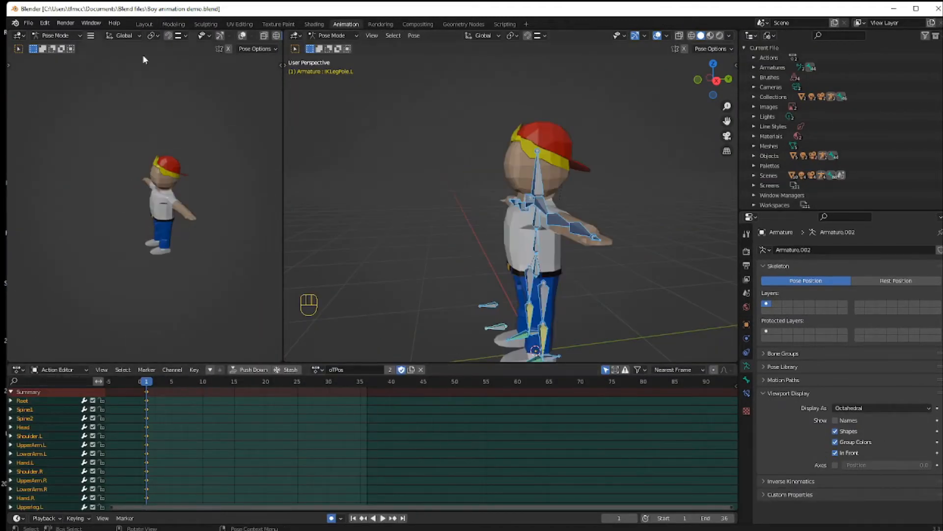
- In the Layout workspace, switch the armature to Edit Mode, set it to Pose Mode, and deselect all bones
click(144, 24)
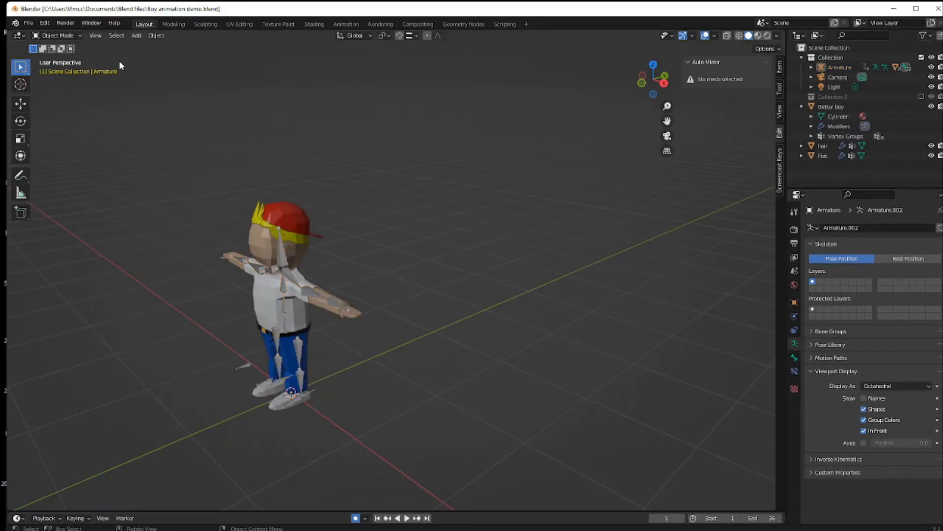
click(57, 35)
click(63, 46)
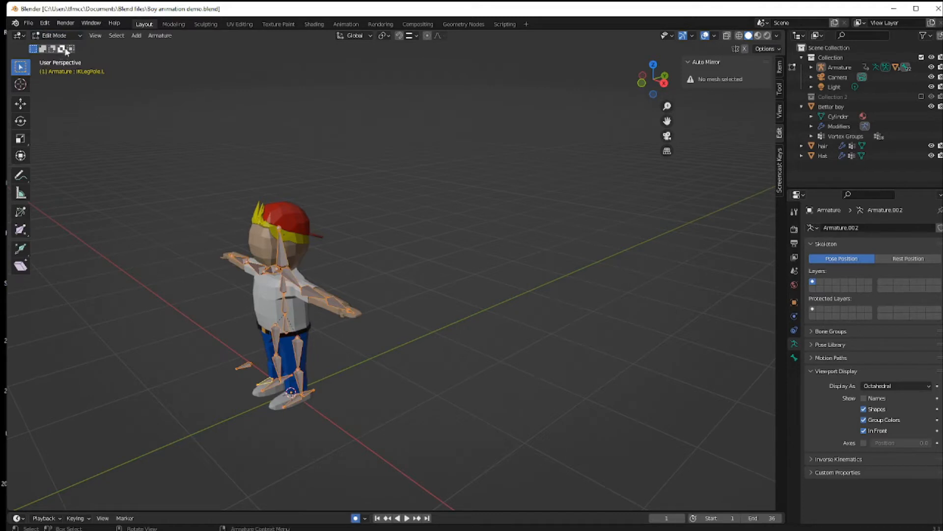
click(59, 35)
click(63, 66)
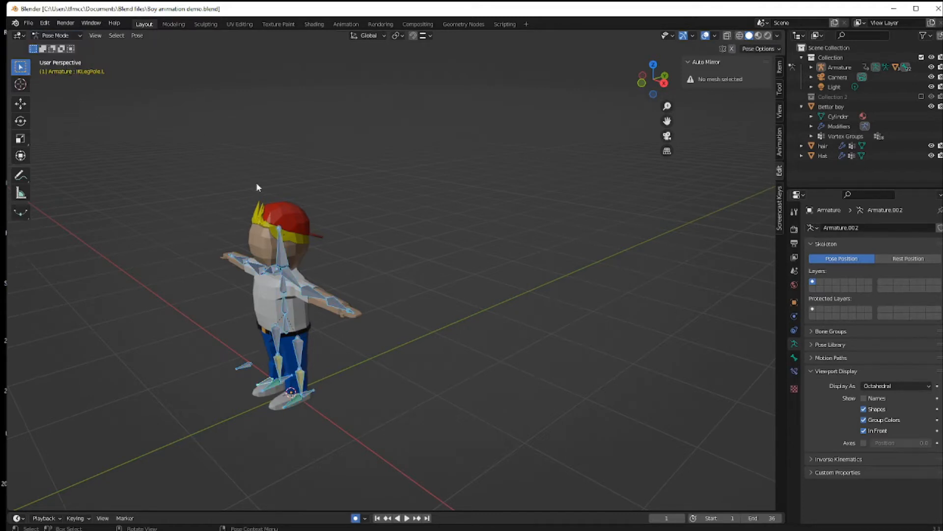
key(alt+a)
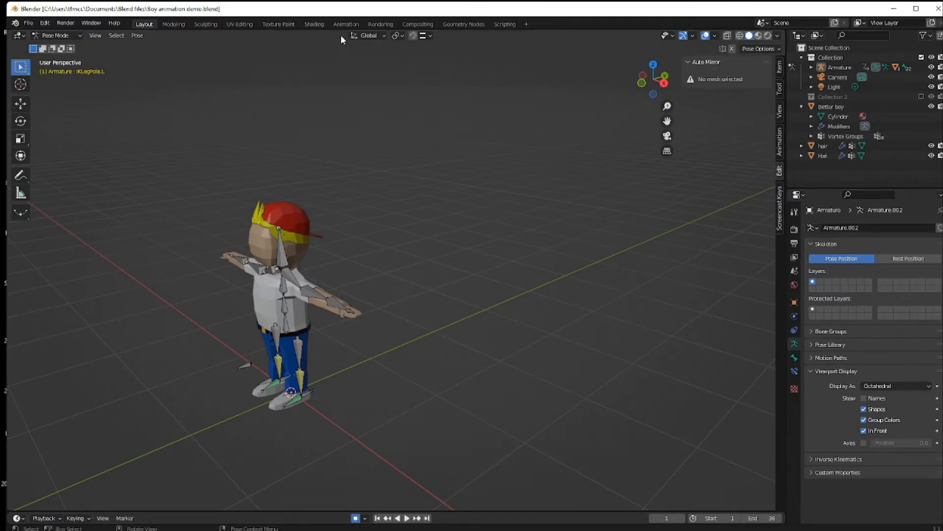
- In the Animation workspace, set the Outliner's display mode to View Layer and collapse the Armature entry
click(350, 25)
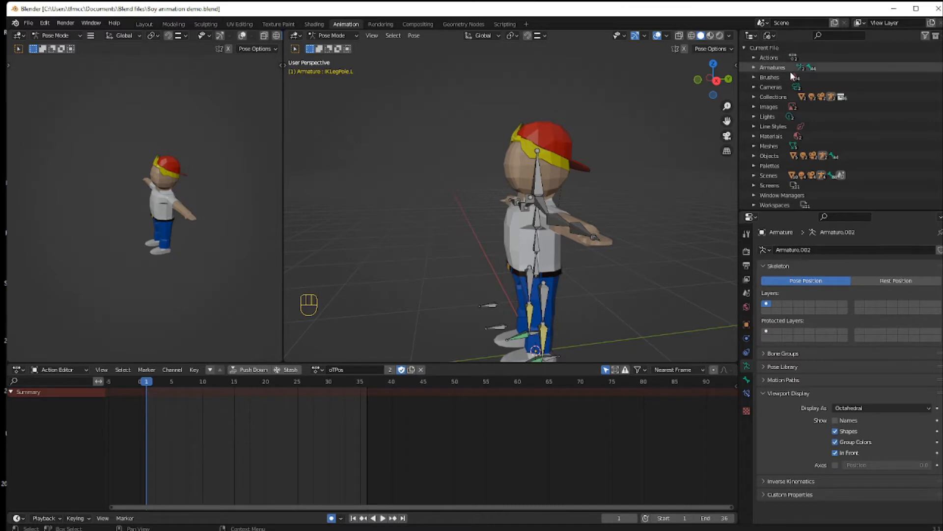
click(769, 36)
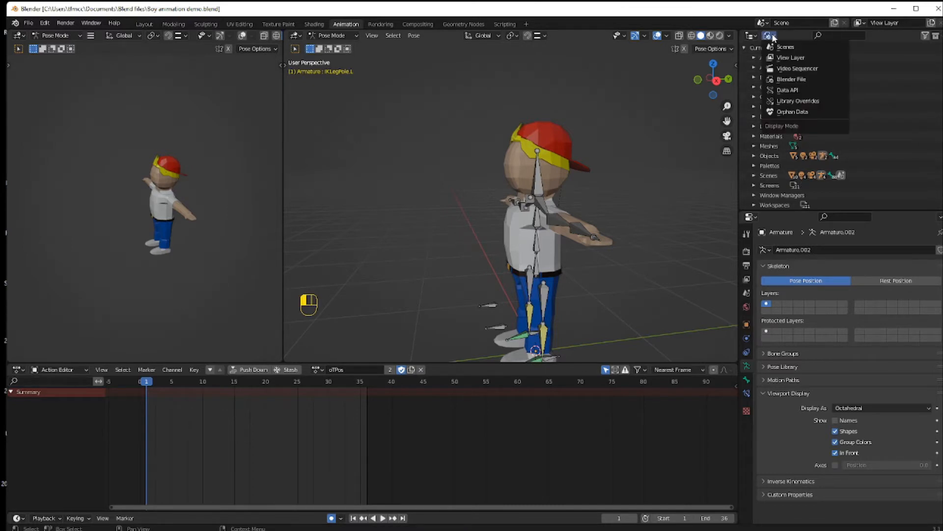
click(795, 59)
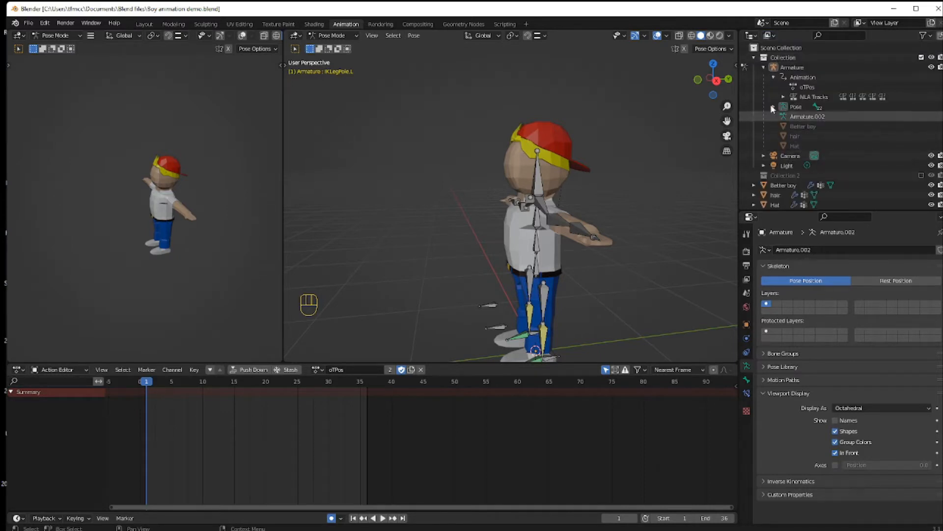
click(764, 67)
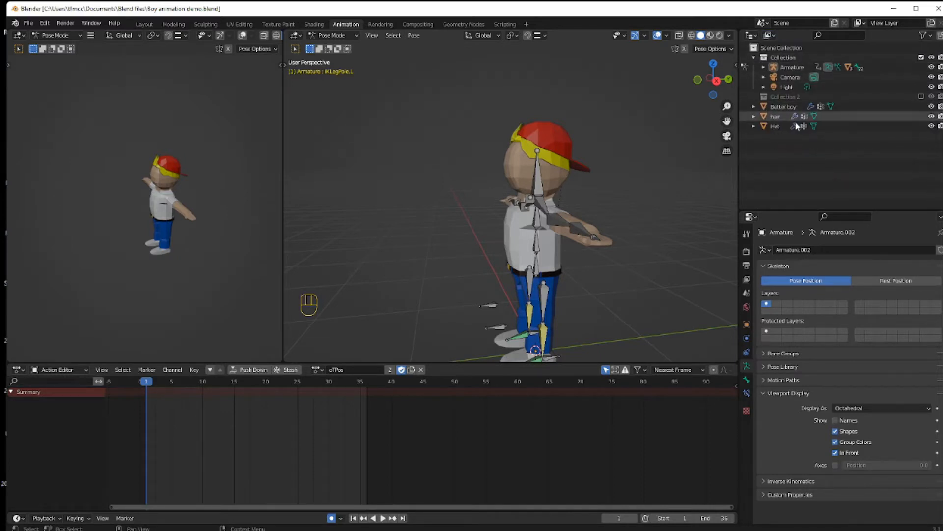
- Set the Outliner's display mode to Blender File and expand its Actions entry
click(764, 68)
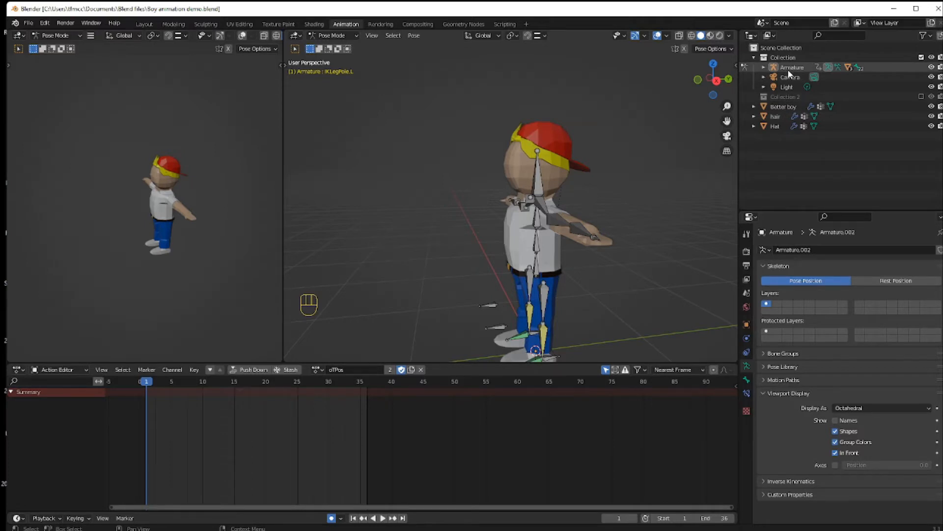
click(770, 35)
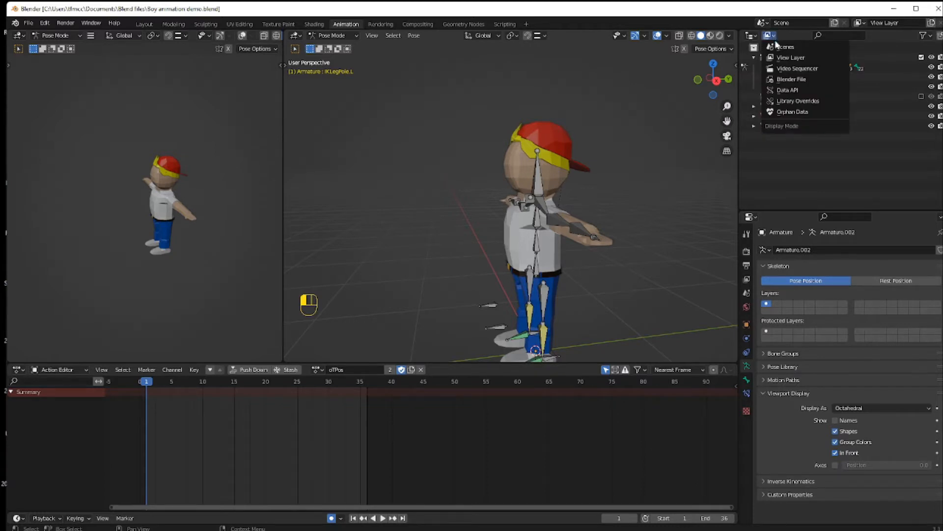
click(789, 79)
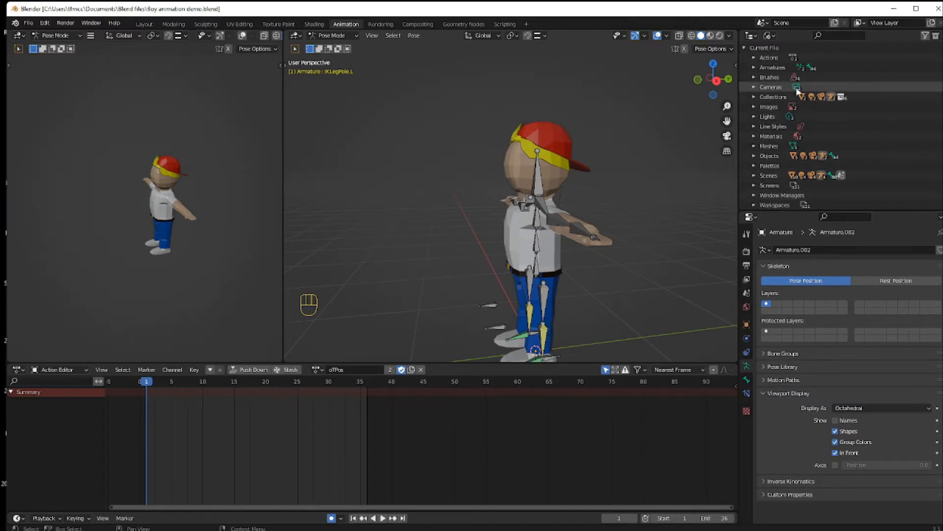
click(754, 58)
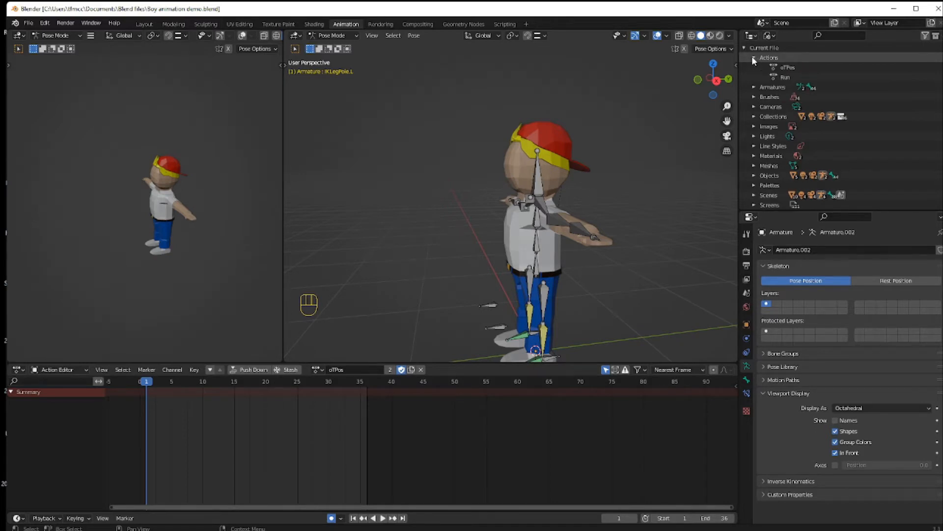
- Delete the Run and oTPos actions from the file's Actions list
right_click(797, 76)
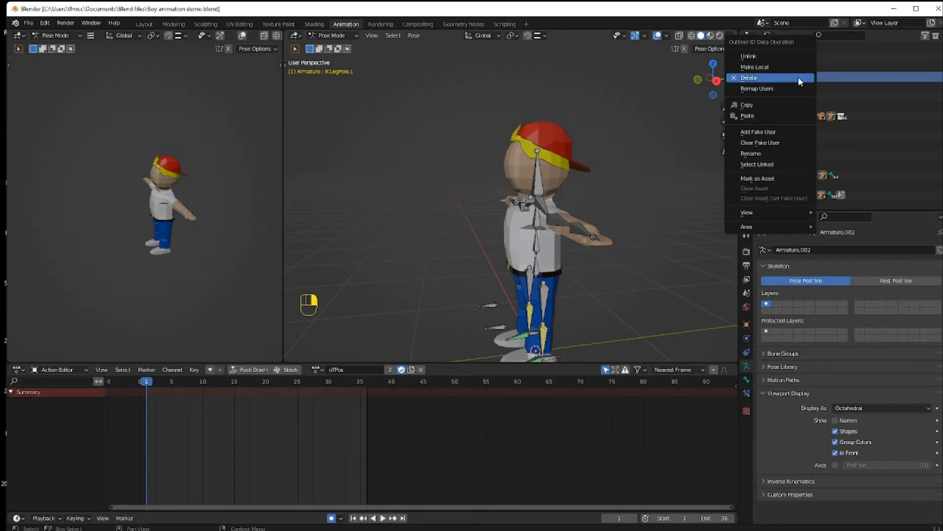
click(798, 77)
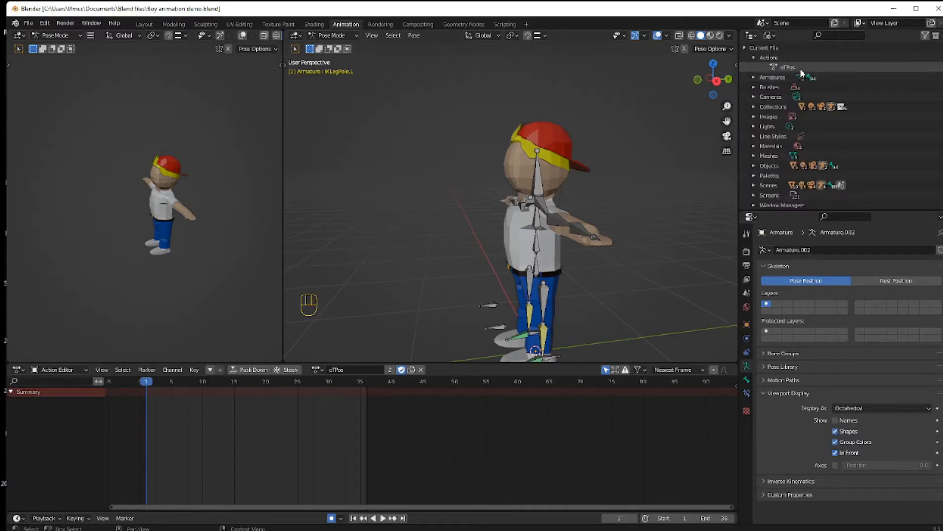
click(801, 73)
right_click(801, 73)
click(800, 71)
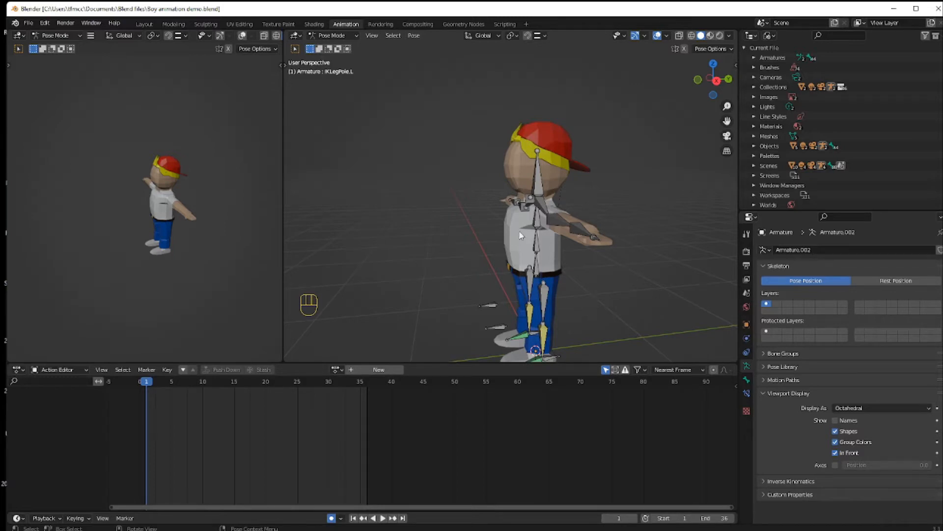
- Select the IKLegPole.R bone and switch the armature's In Front display off and back on to compare how the bones show
click(489, 306)
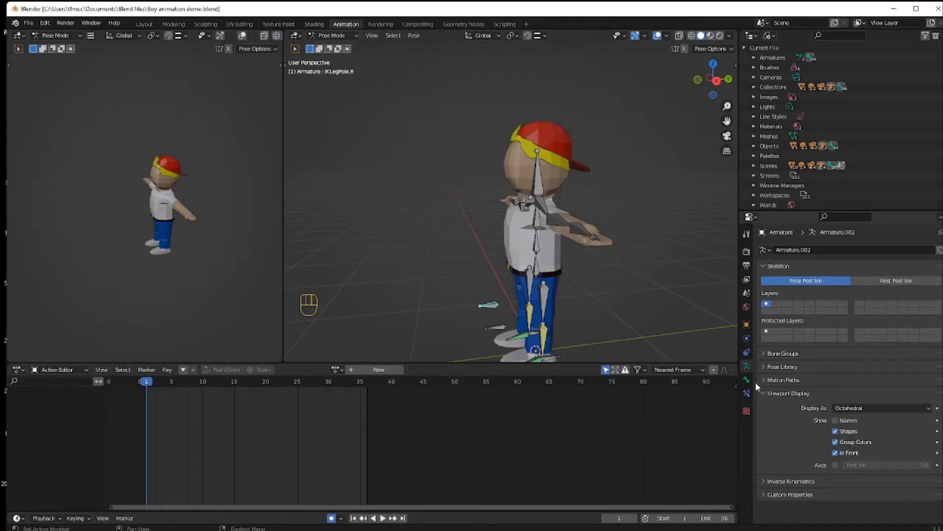
click(835, 453)
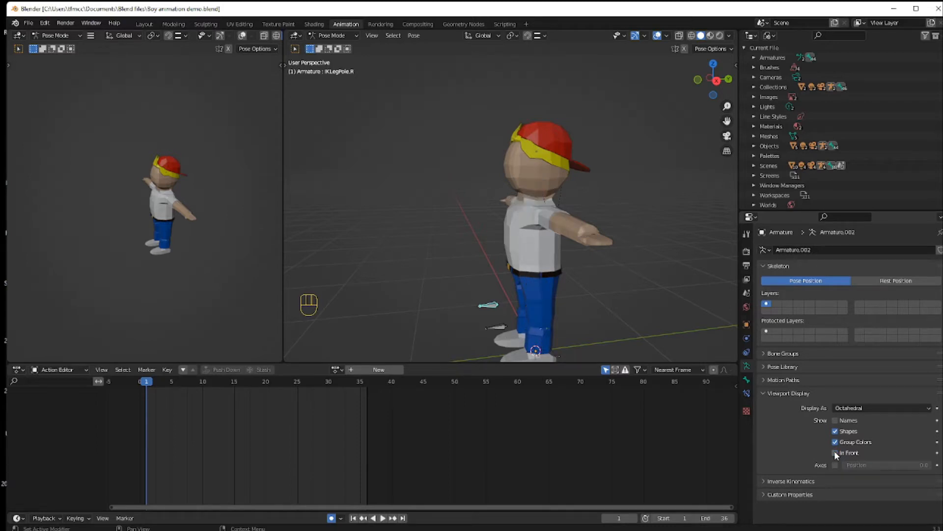
click(836, 453)
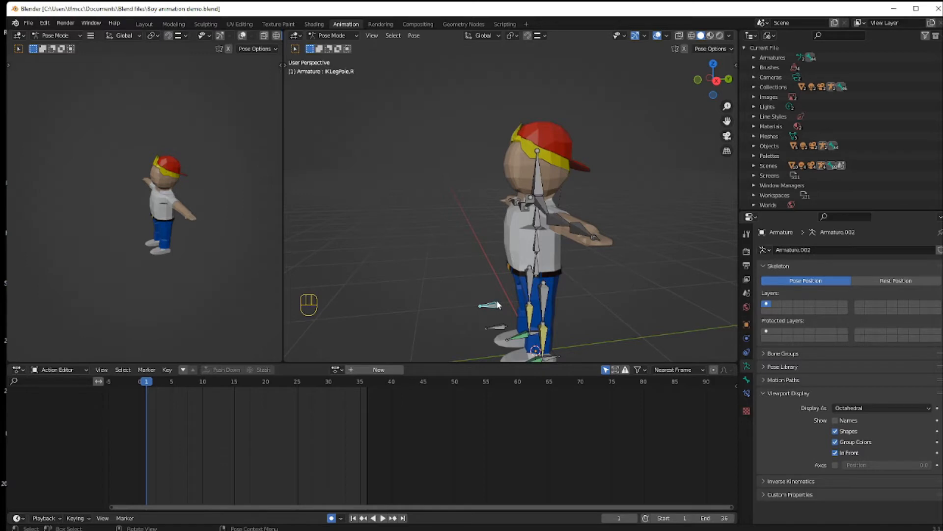
- Select all bones in Pose Mode and insert a Location & Rotation keyframe at frame 1
key(a)
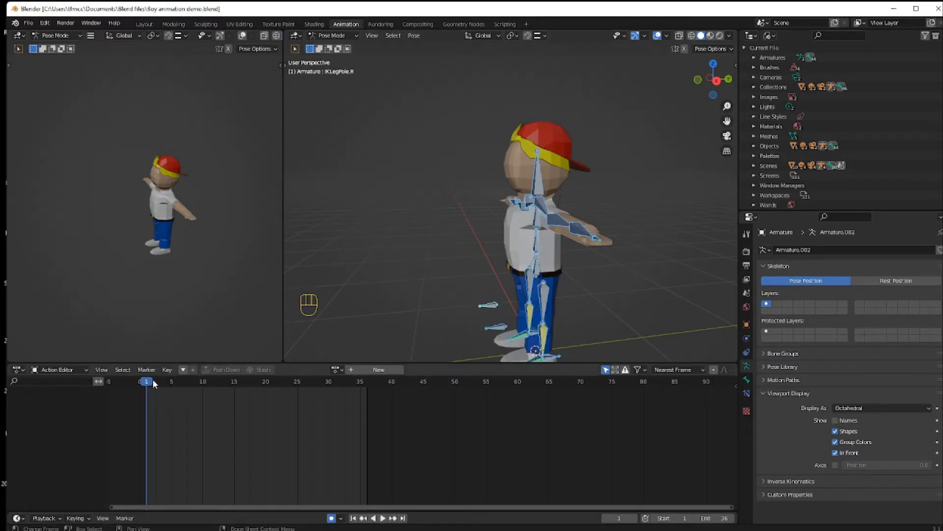
right_click(397, 212)
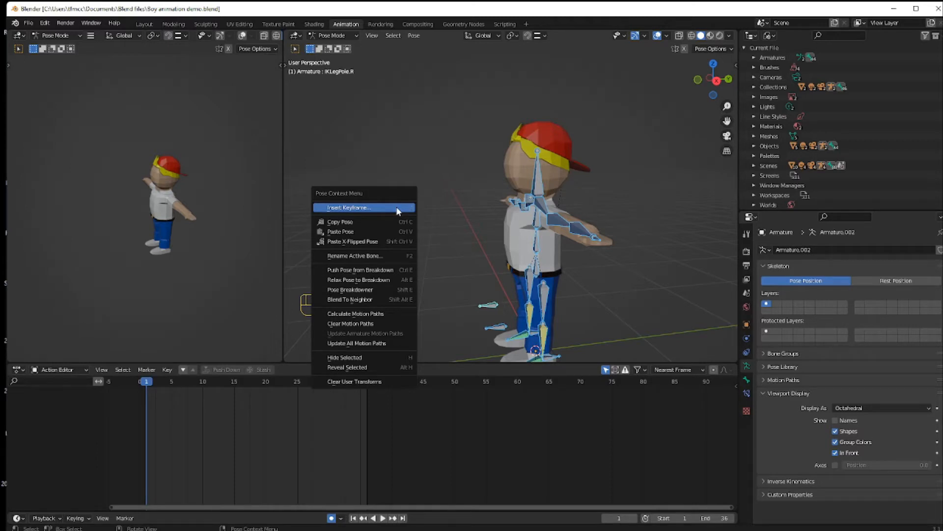
click(398, 210)
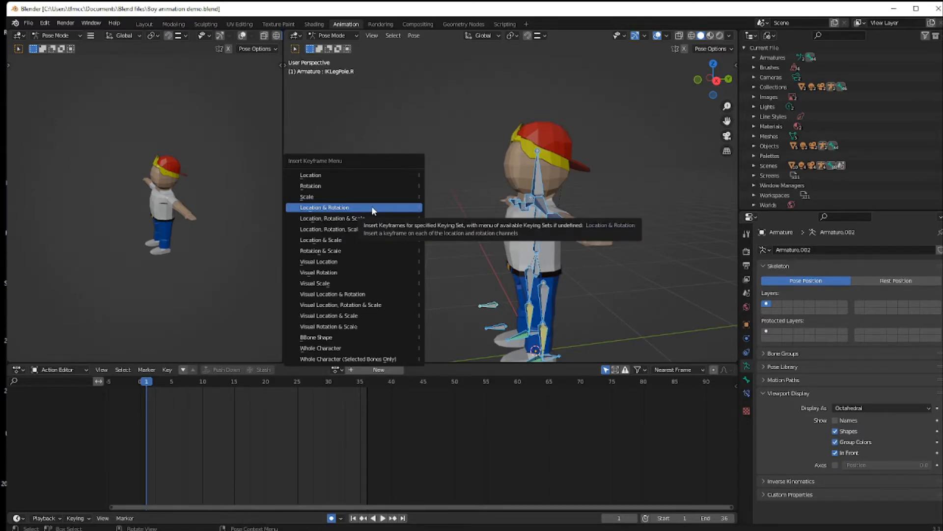
click(372, 208)
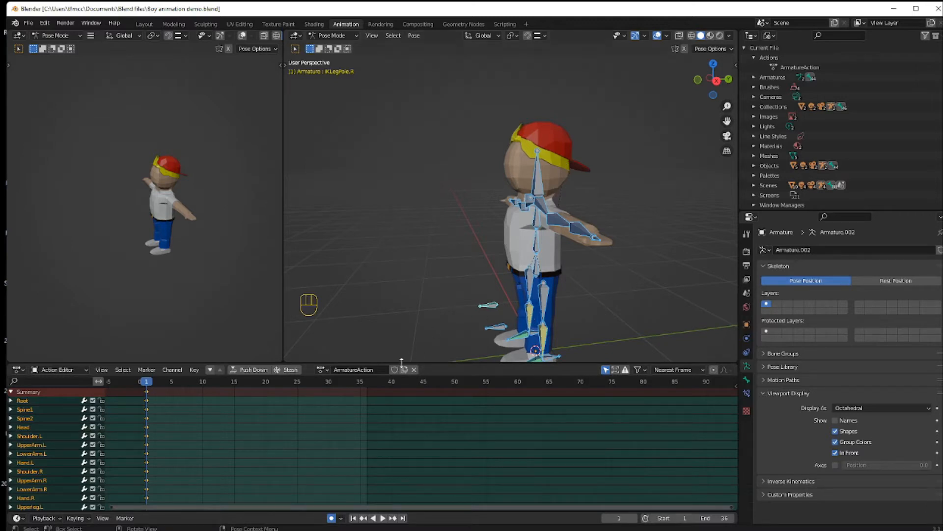
- Rename the armature's new action to 0Tpos and turn on its fake user
click(370, 372)
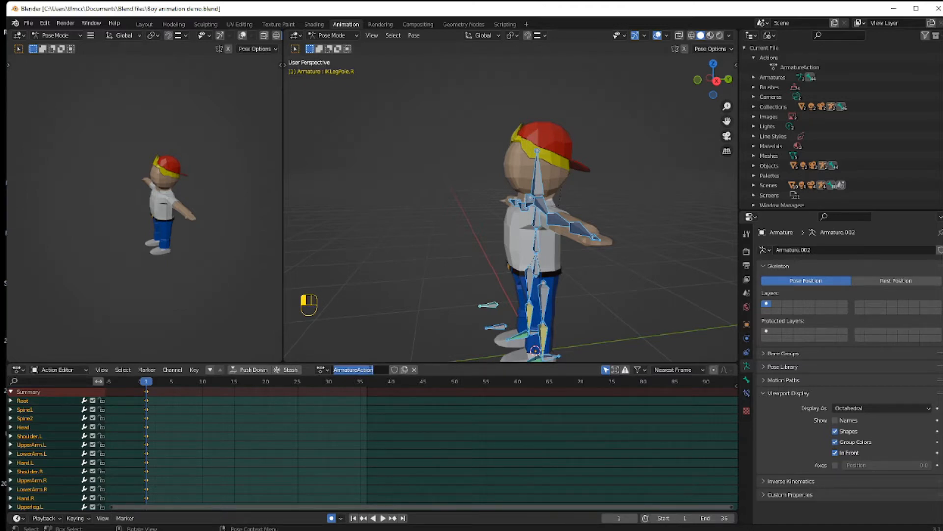
text(D)
text(Tpos)
click(395, 370)
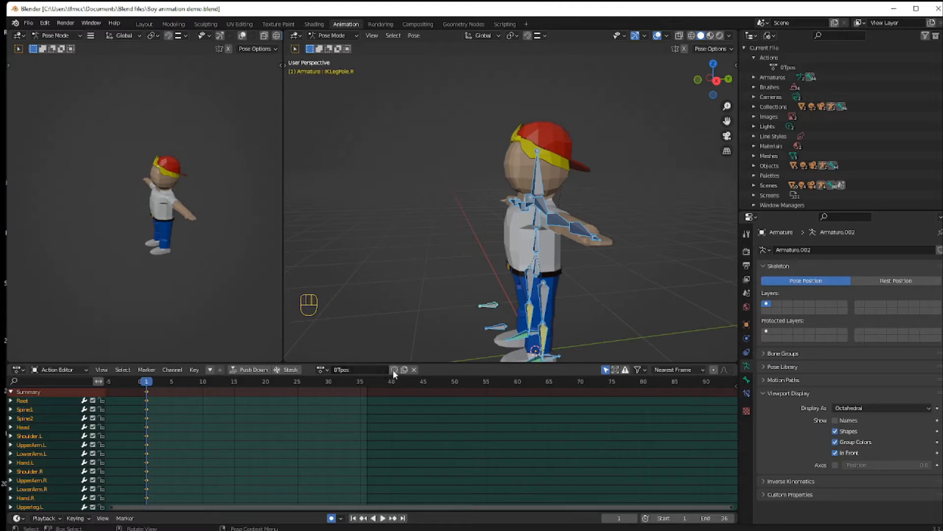
click(393, 371)
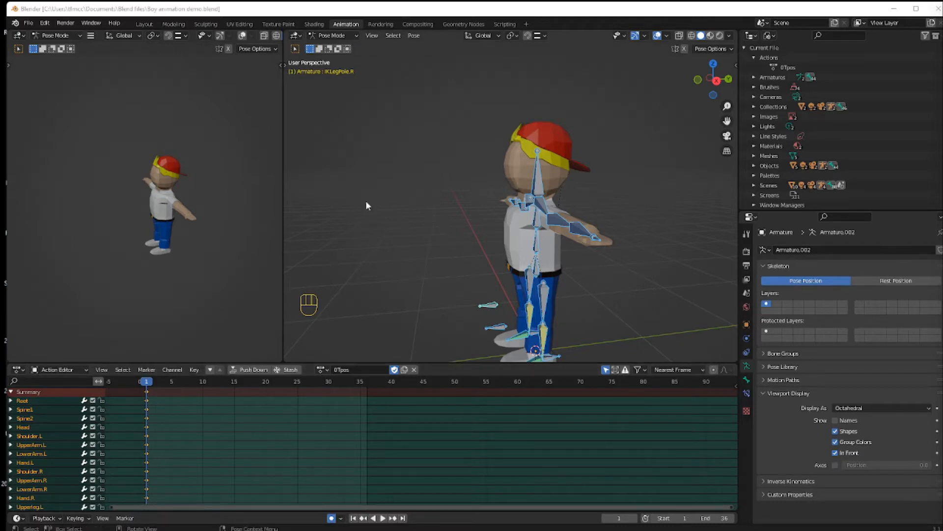
- Examine the Auto Keying options of the timeline
right_click(374, 232)
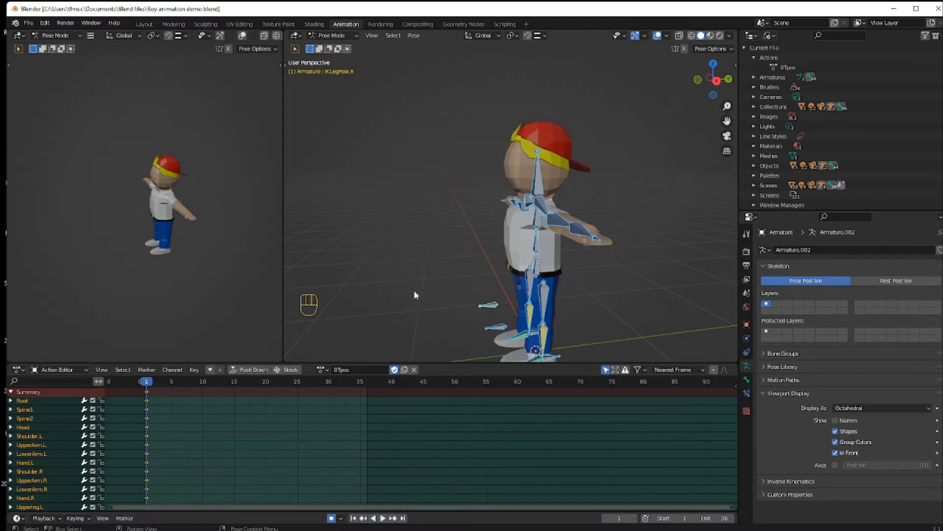
click(340, 518)
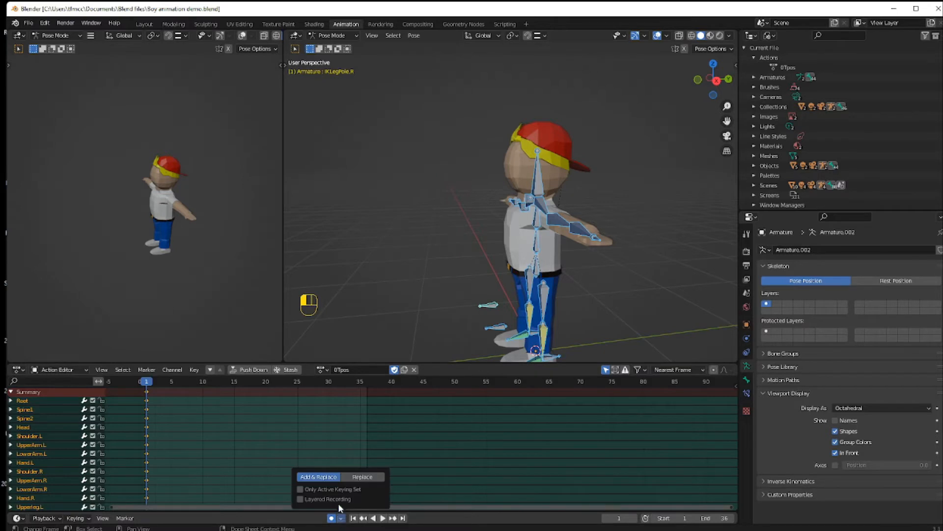
click(332, 518)
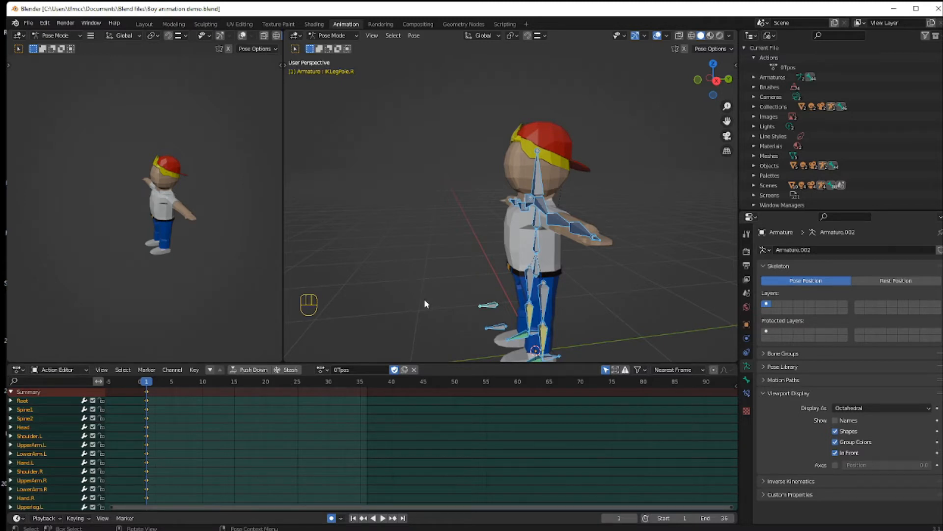
- Enlarge the viewports and, in right orthographic view, lower the Root bone about 0.1 m so the knees bend
middle_drag(424, 299, 407, 287)
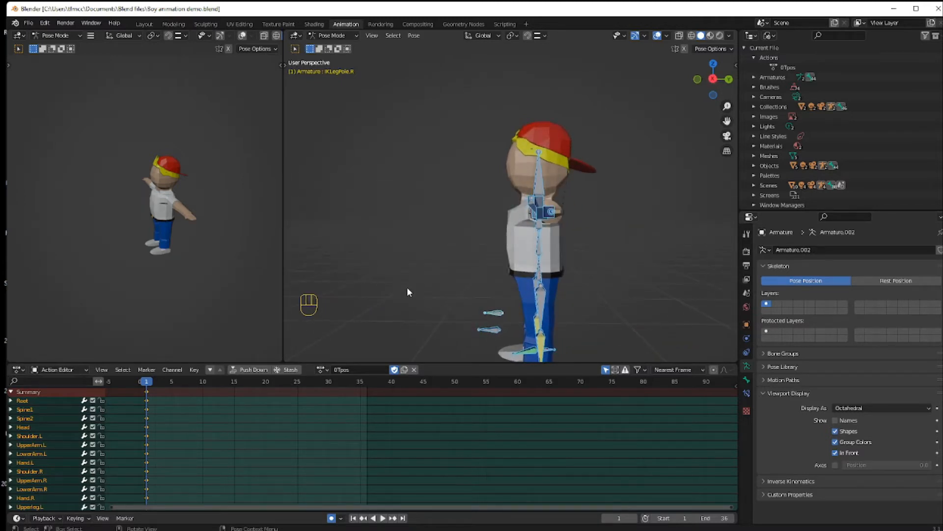
key(KP_3)
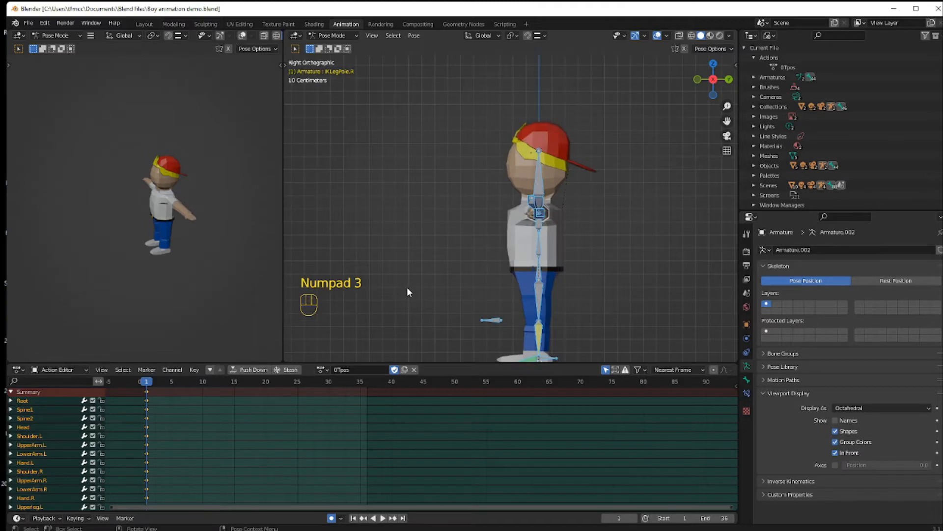
drag(458, 362, 459, 376)
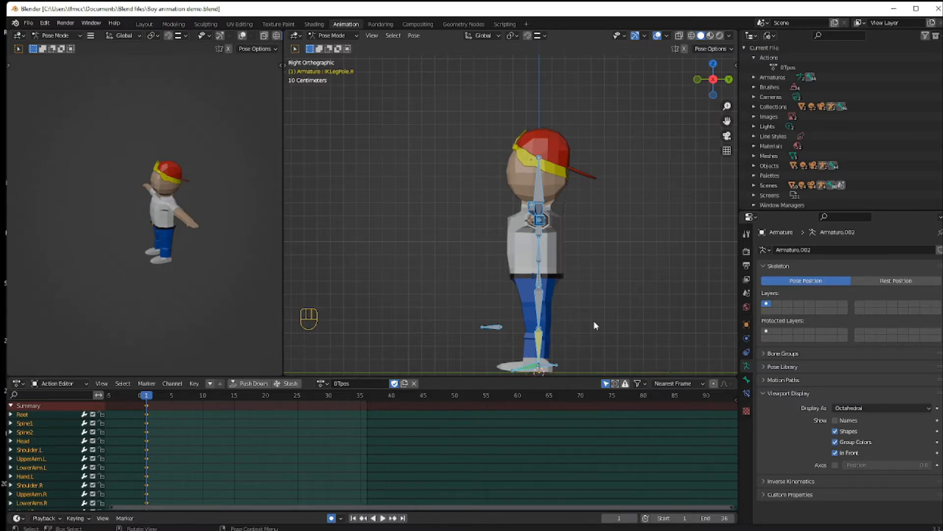
mouse_move(595, 325)
middle_down()
mouse_move(621, 331)
mouse_move(605, 326)
middle_up()
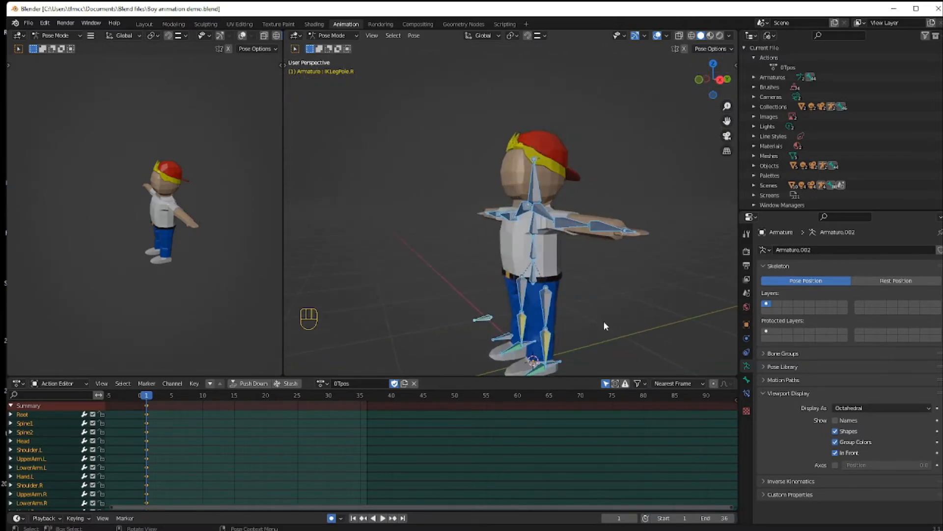
click(532, 279)
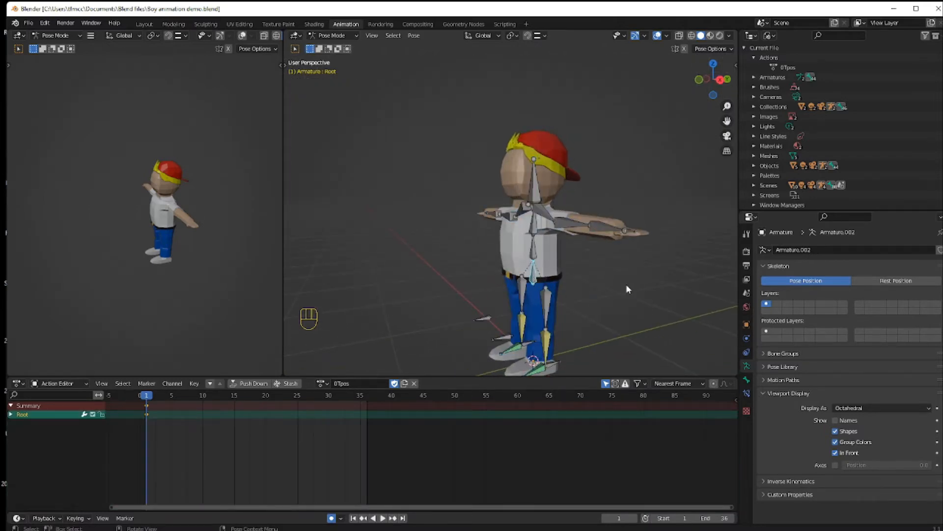
key(KP_3)
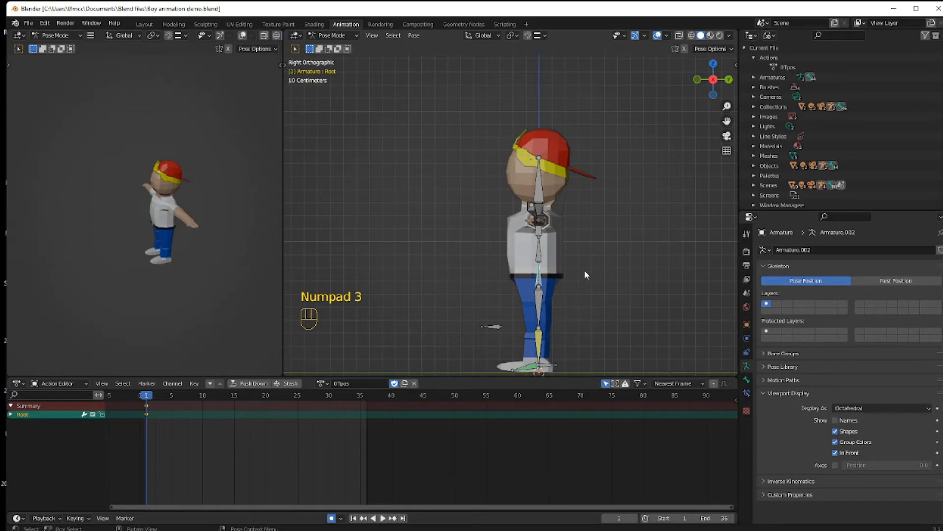
key(g)
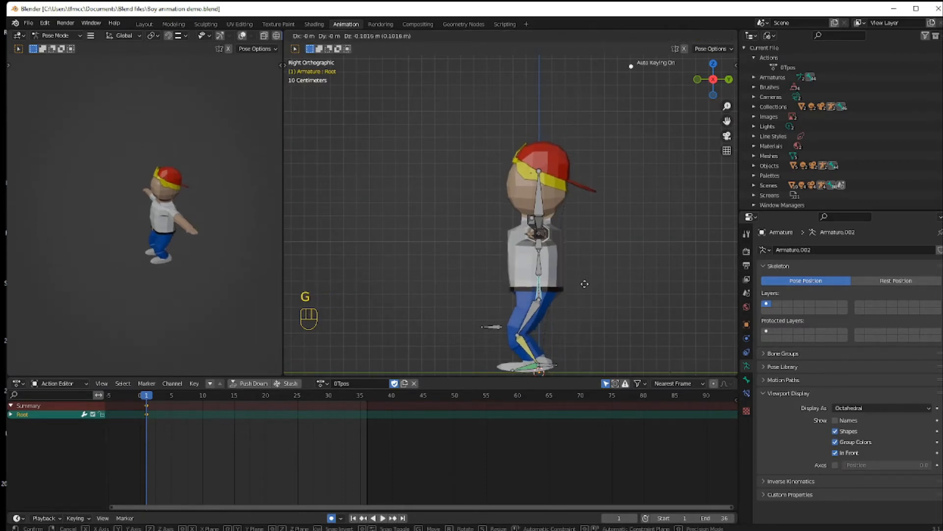
click(585, 284)
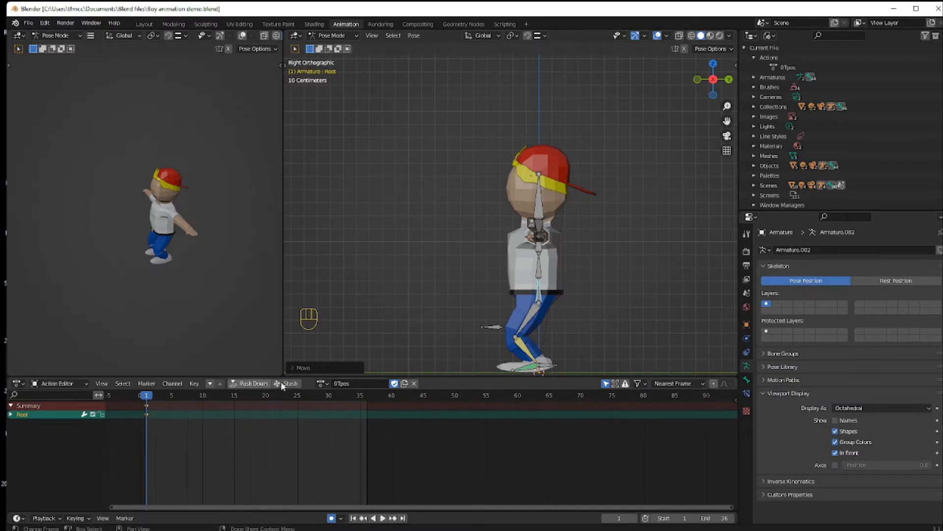
- Rotate the Spine1 bone about -23° in right view so the upper body leans forward
click(539, 277)
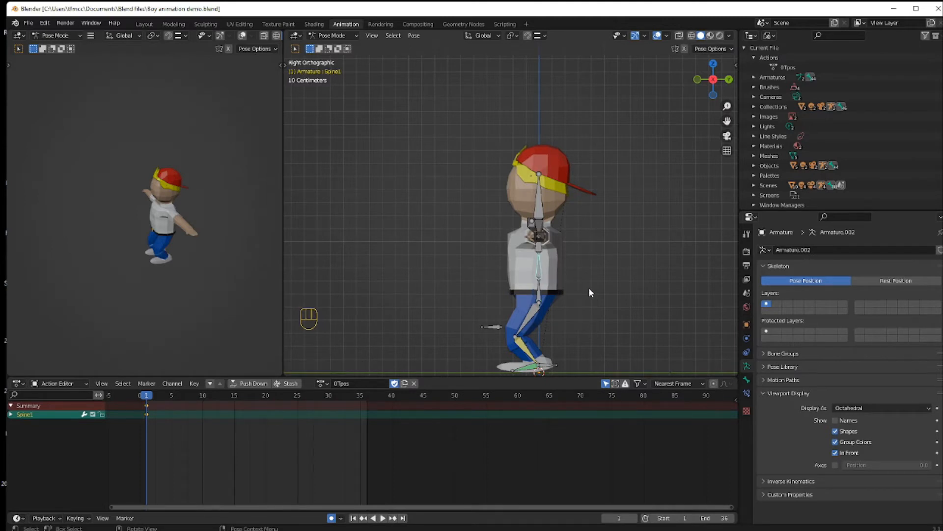
key(r)
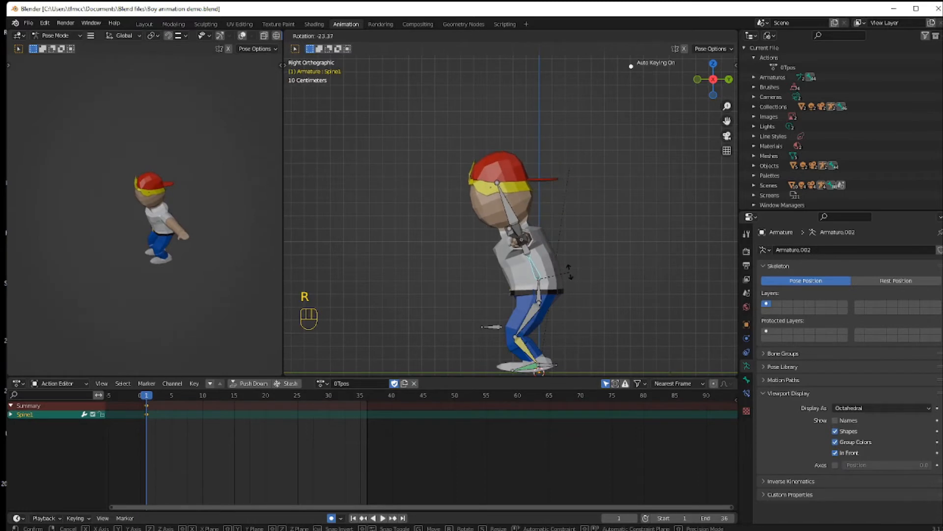
click(569, 272)
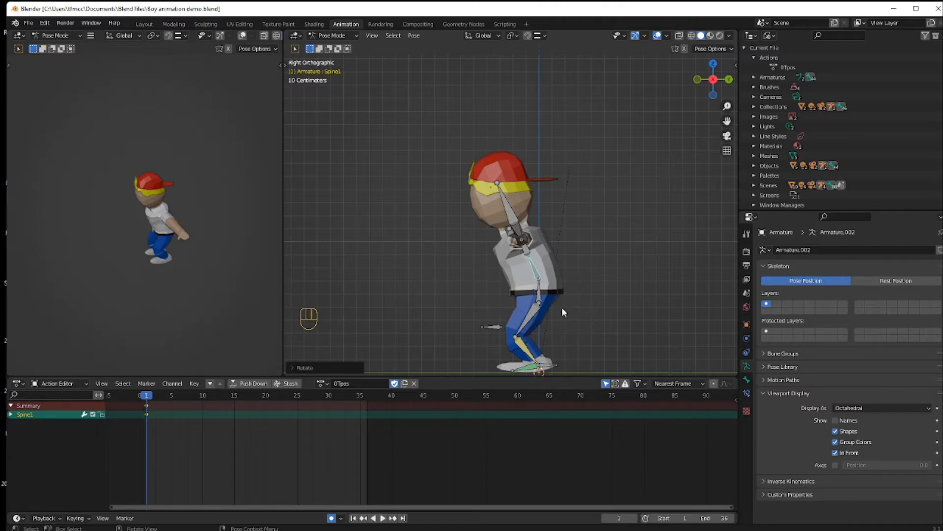
- Move the IKTarget.L bone forward about 0.4 m and rotate it so the left foot's toes tilt up
click(546, 367)
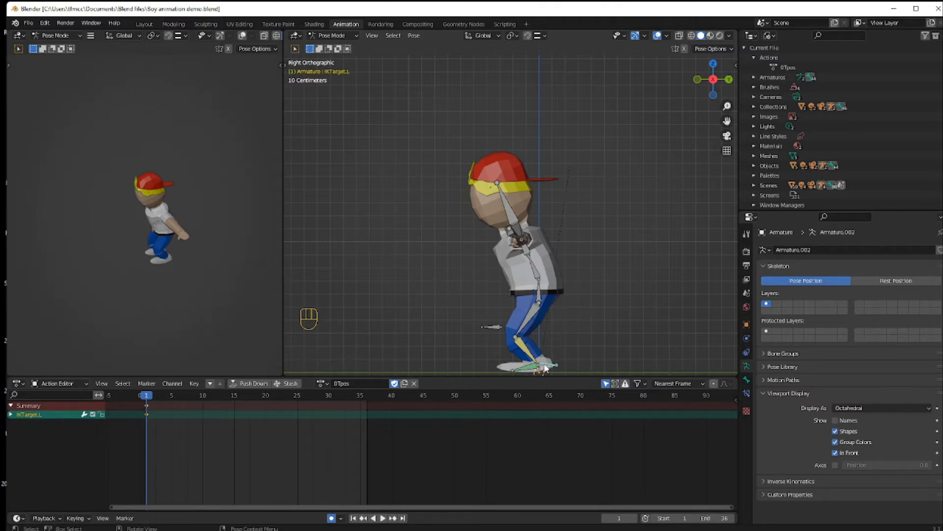
key(g)
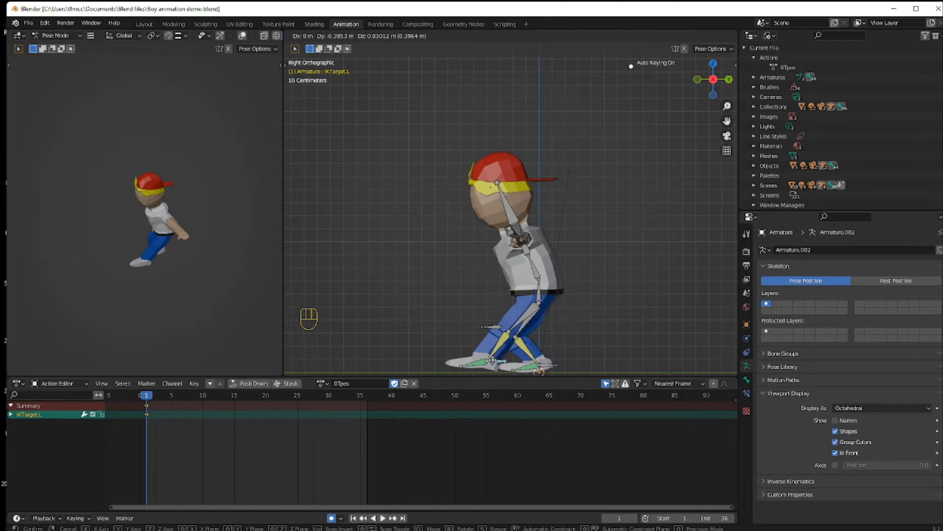
click(493, 360)
key(r)
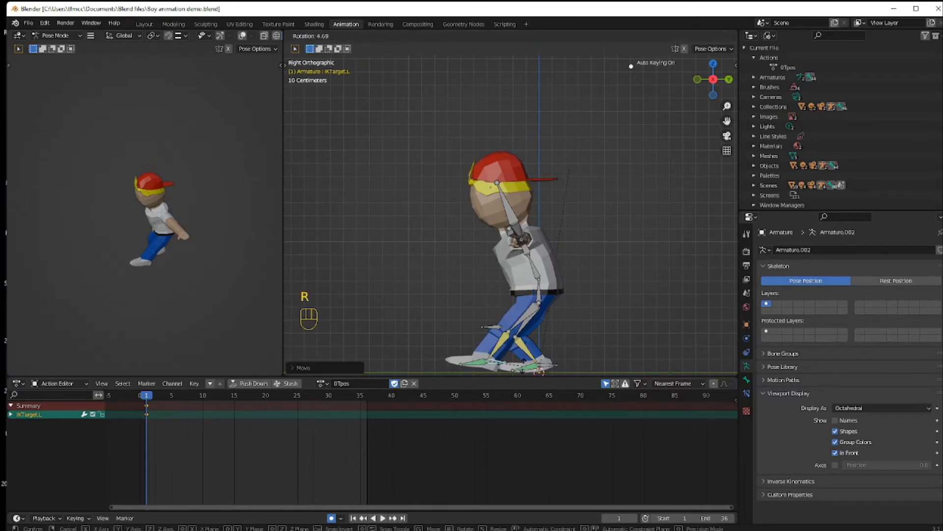
click(523, 43)
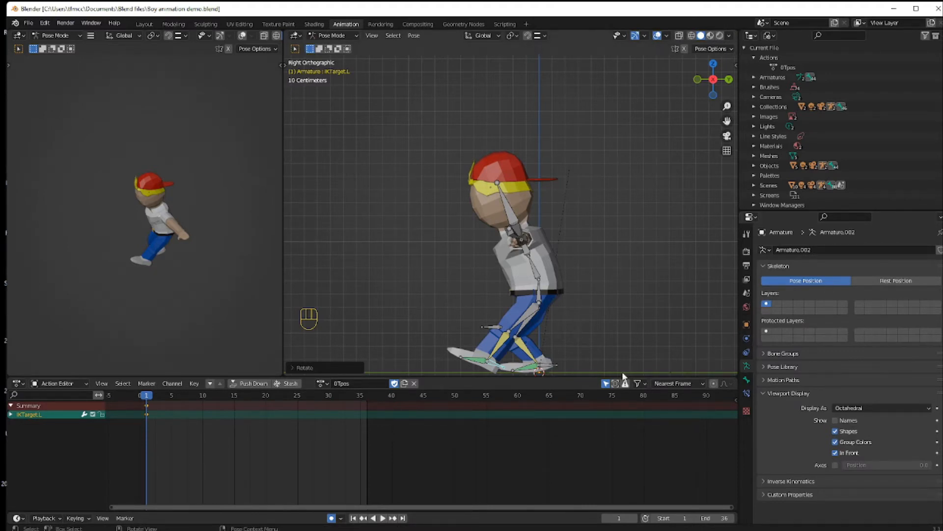
- Move the IKTarget.R bone back and up behind the body, and rotate it about -30° so the right toes point down
click(544, 370)
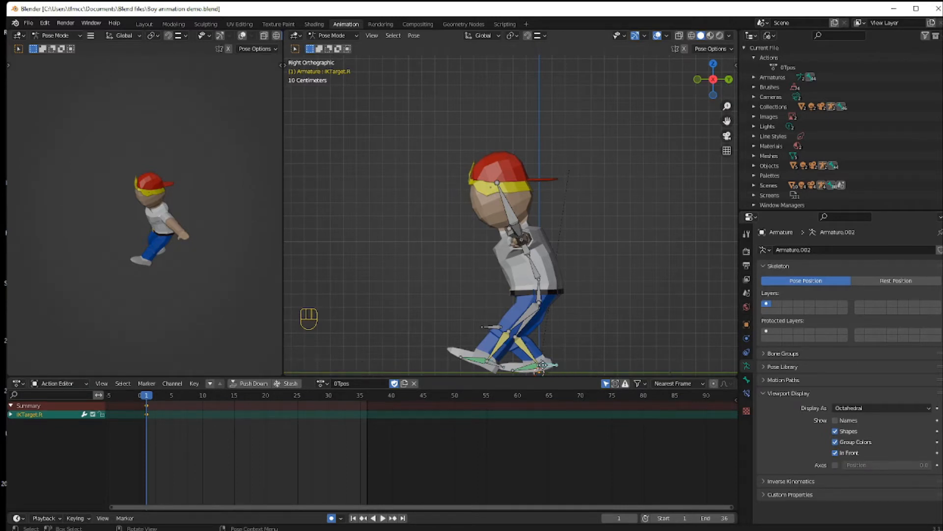
key(g)
click(596, 352)
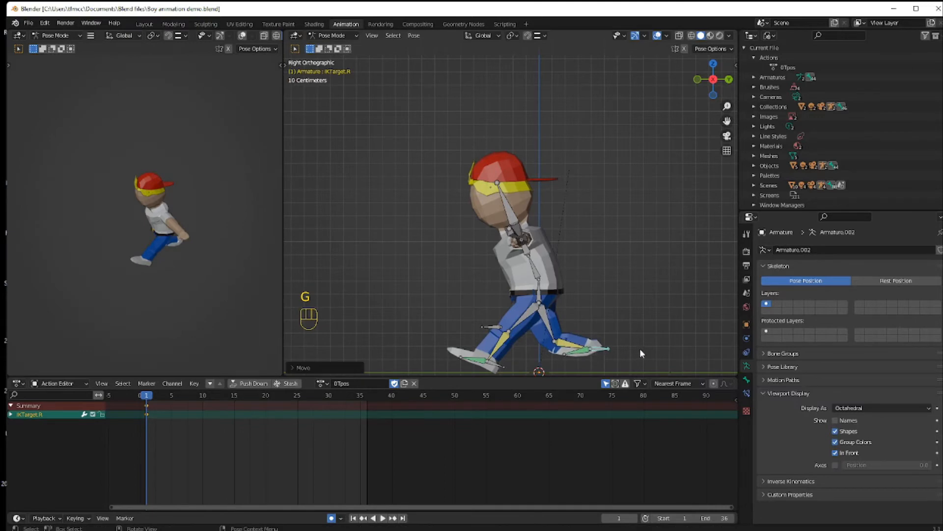
key(r)
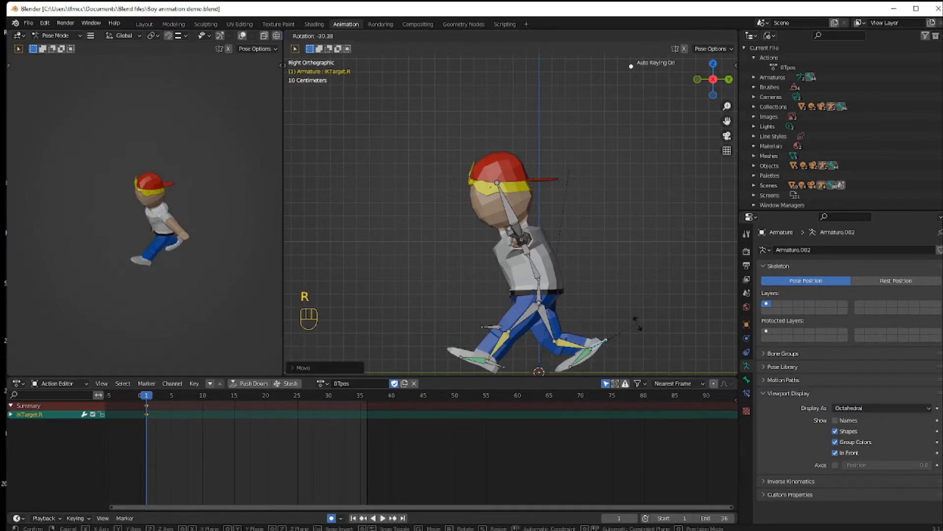
click(637, 320)
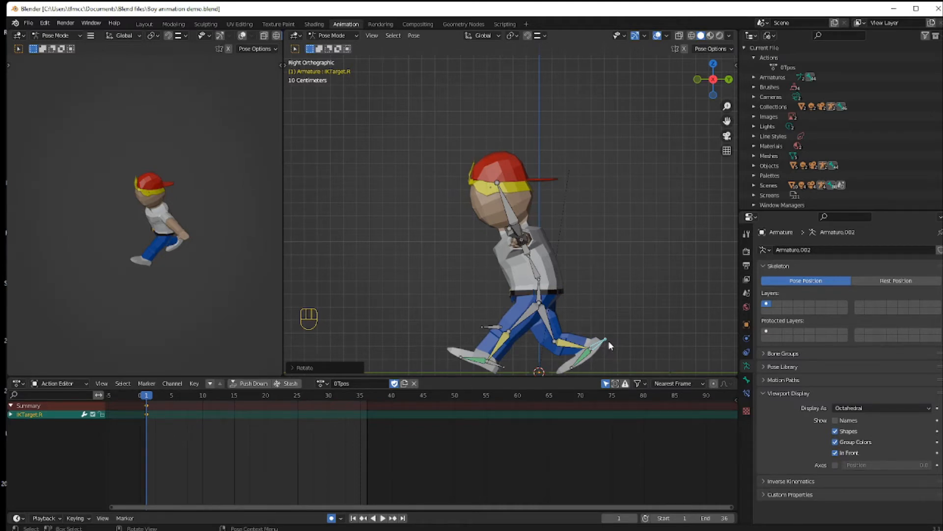
- Raise the IKTarget.R bone slightly and rotate it further so the trailing right foot is nearly vertical
key(g)
click(616, 323)
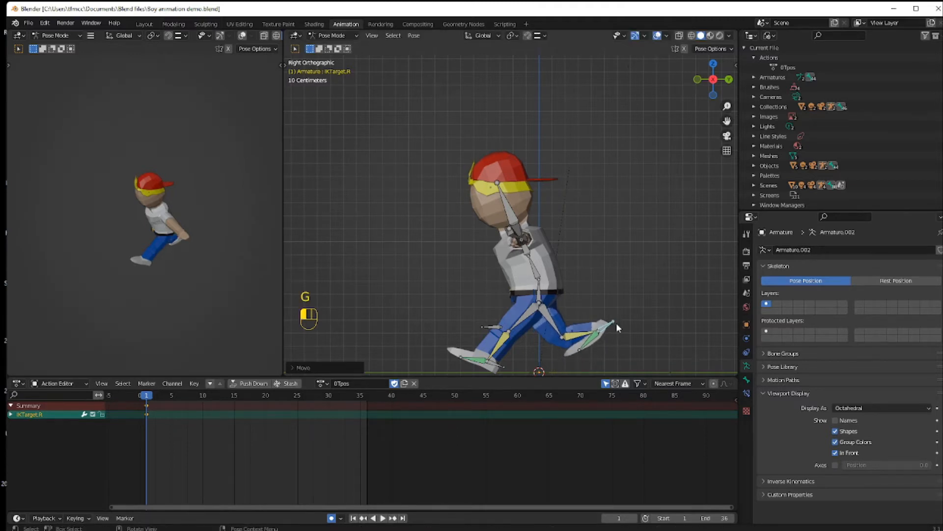
key(r)
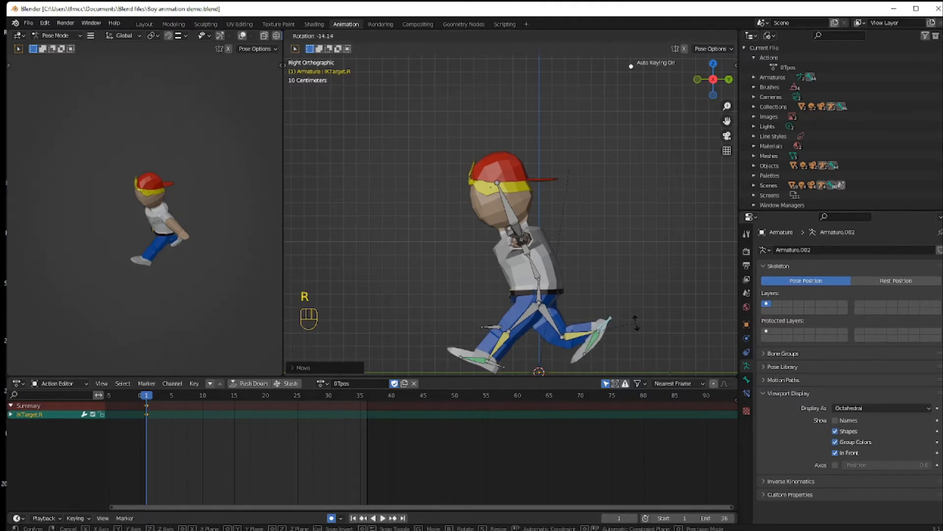
click(631, 315)
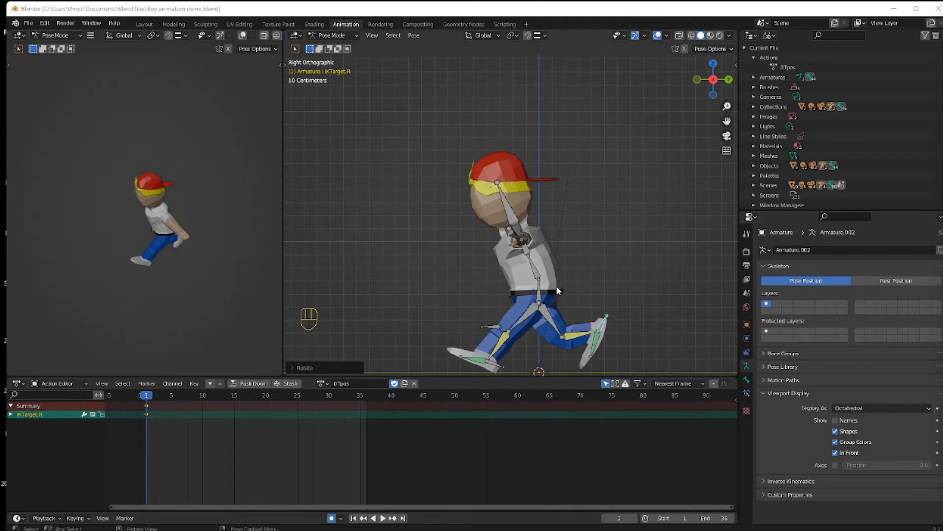
- At frame 4, lower the Root bone slightly so the body dips and the knees bend more
click(539, 296)
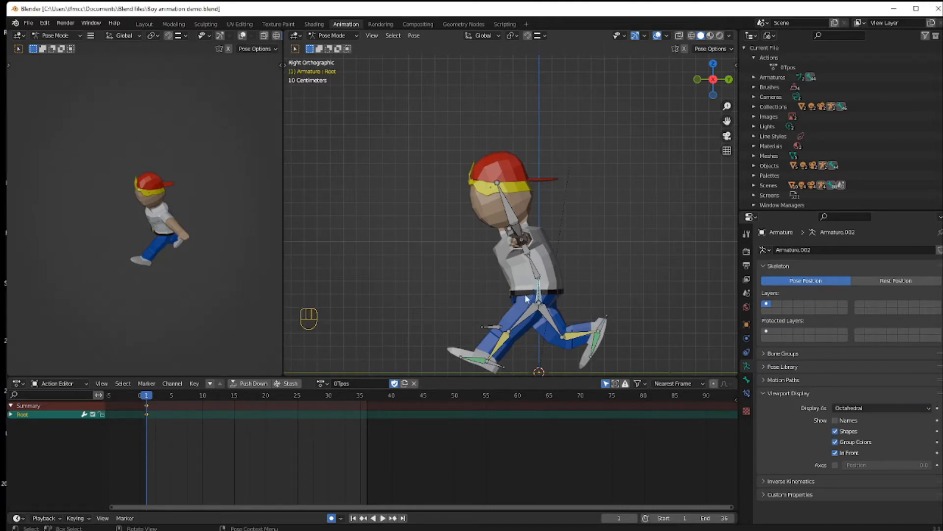
drag(148, 396, 165, 402)
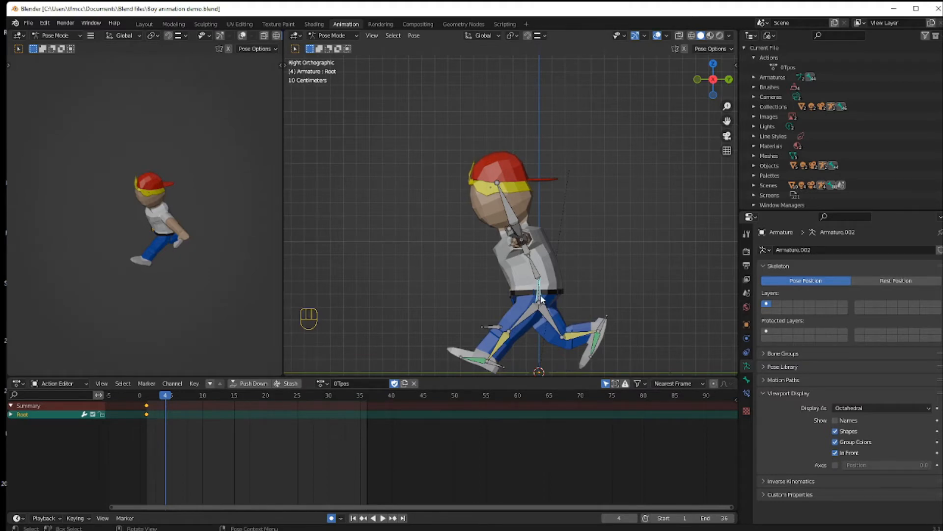
key(g)
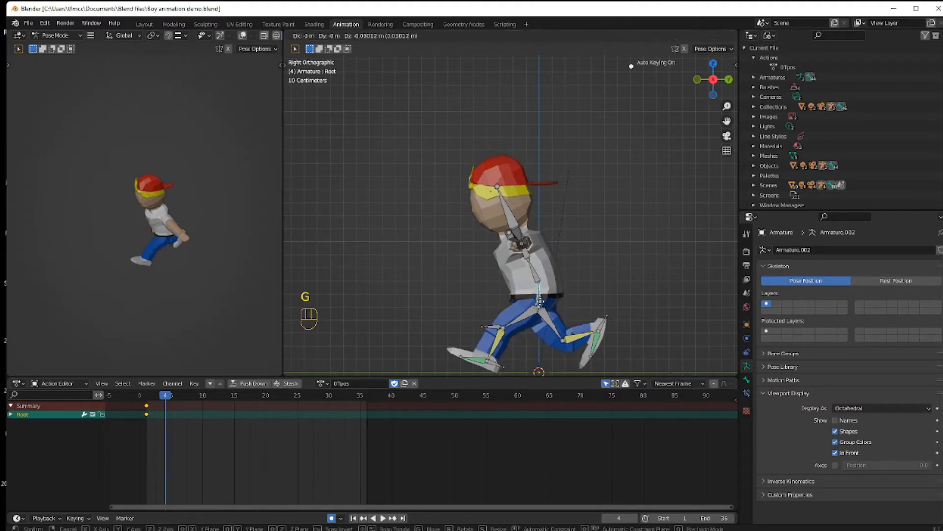
click(540, 303)
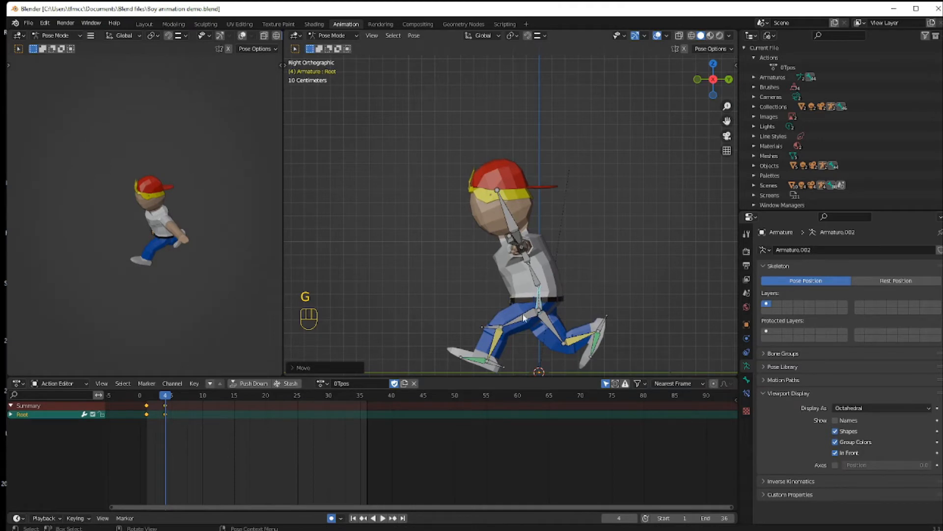
- At frame 4, move the IKTarget.L bone back about 0.3 m under the body and rotate it until the left foot is flat
click(497, 367)
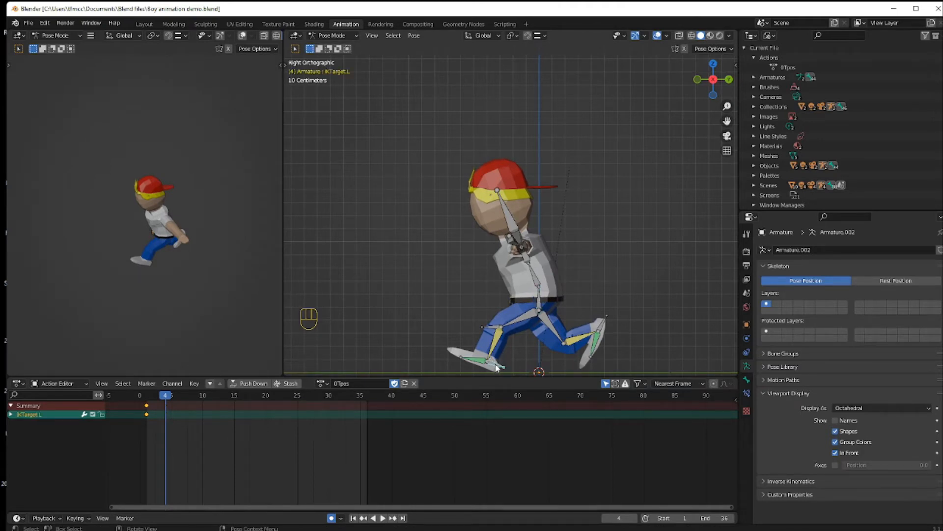
key(g)
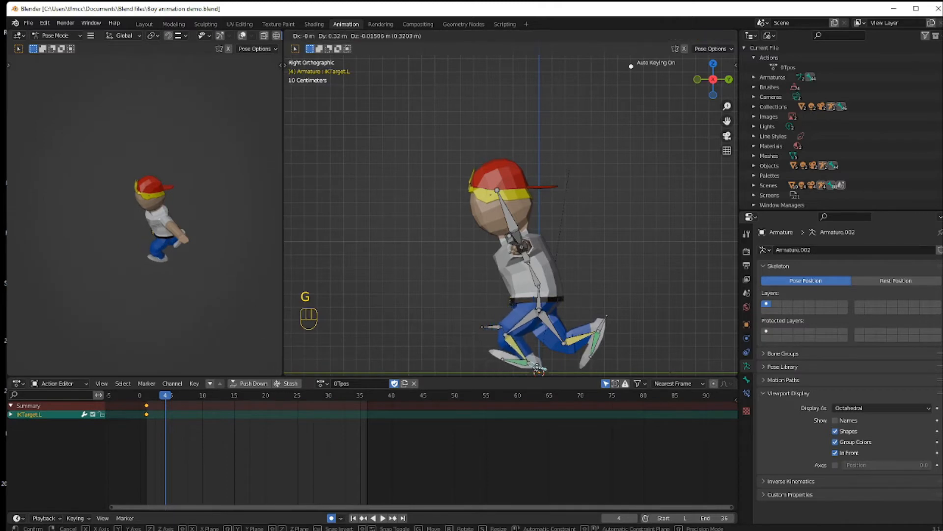
click(540, 369)
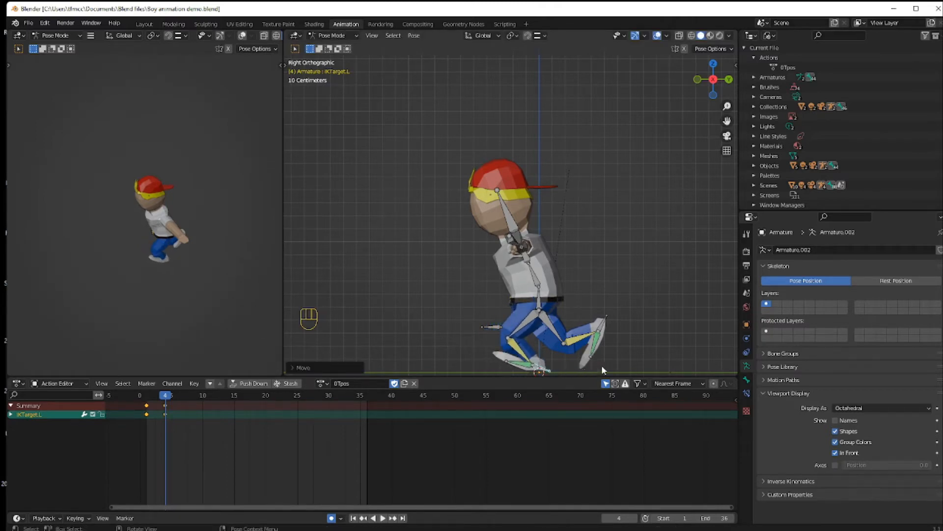
key(r)
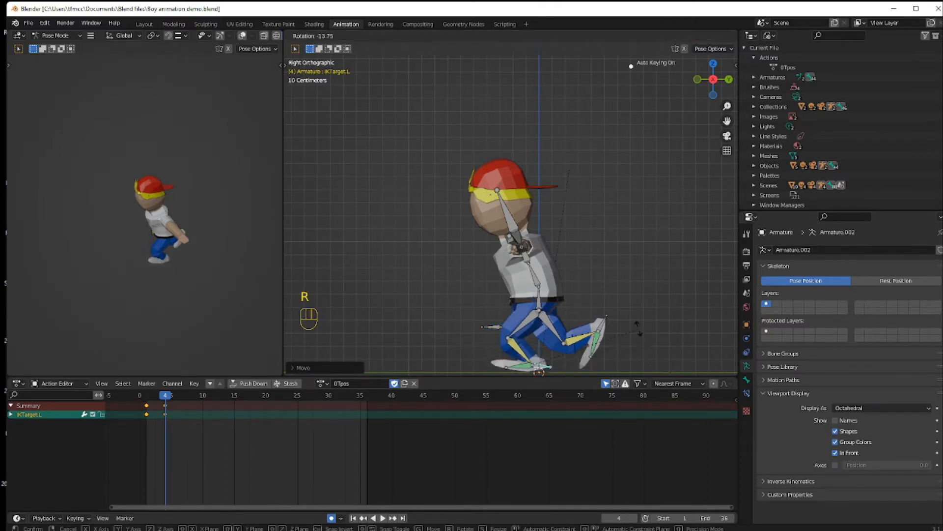
click(637, 323)
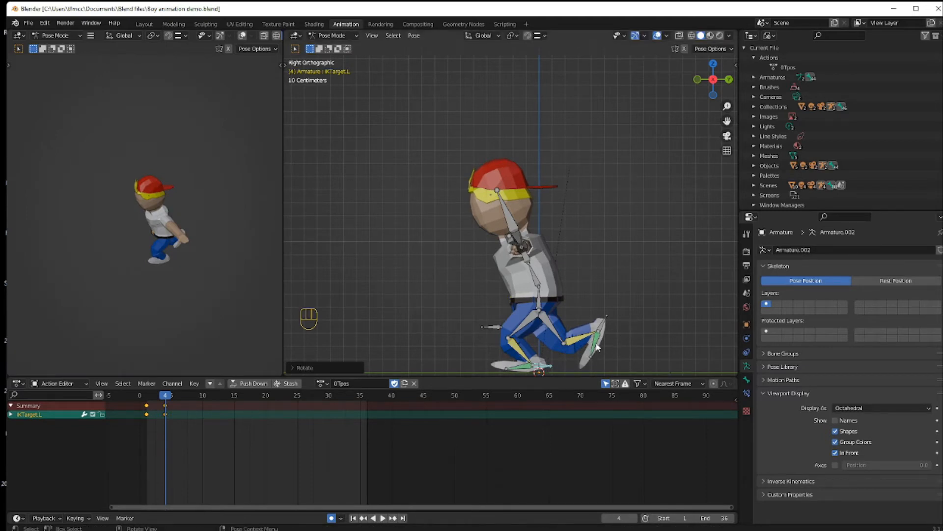
- At frame 4, bring the IKTarget.R bone forward toward the body and rotate it so the right foot points steeply down
click(603, 329)
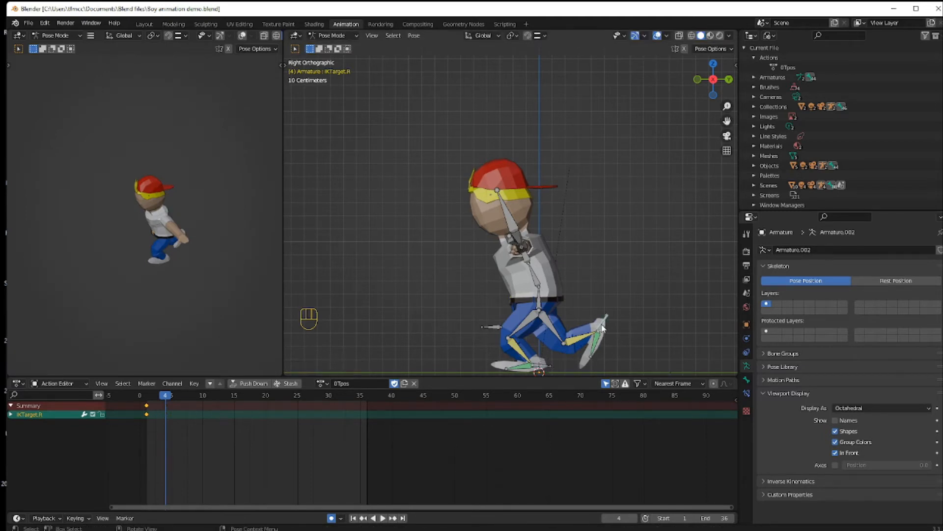
key(g)
click(579, 330)
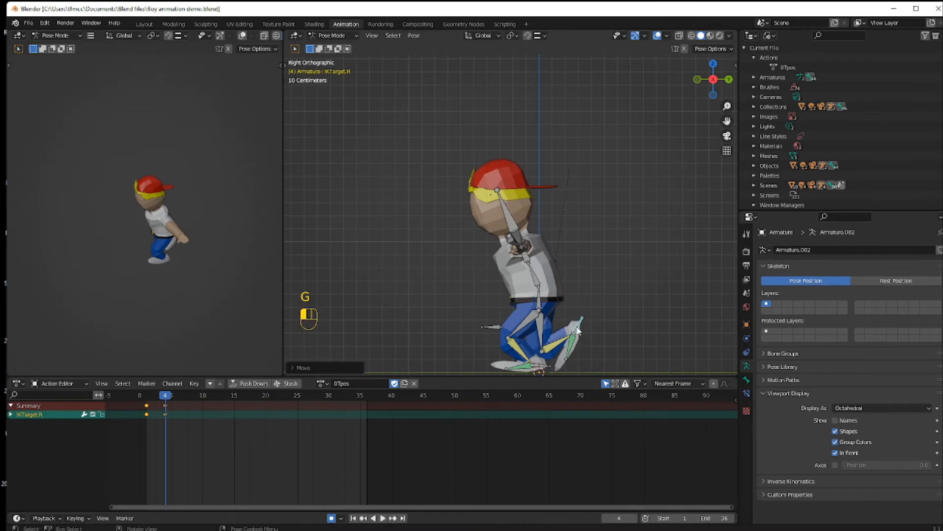
key(r)
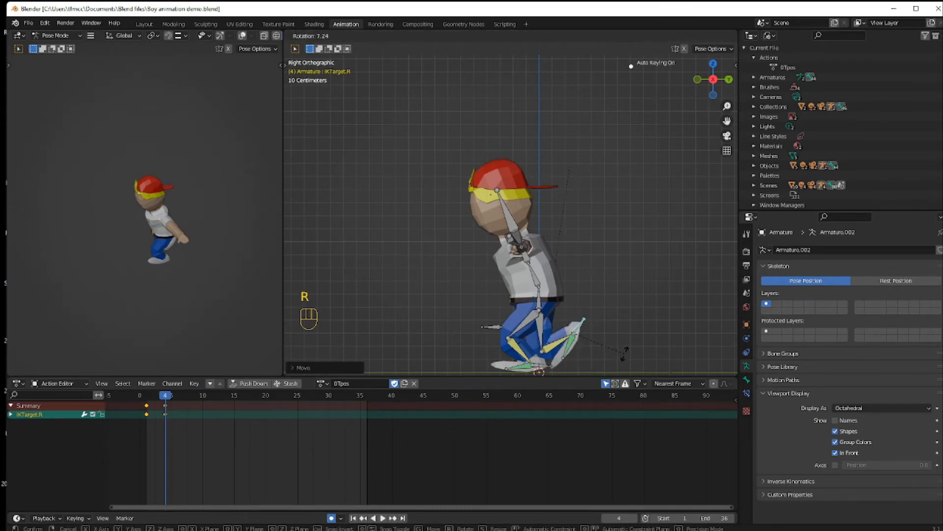
click(593, 332)
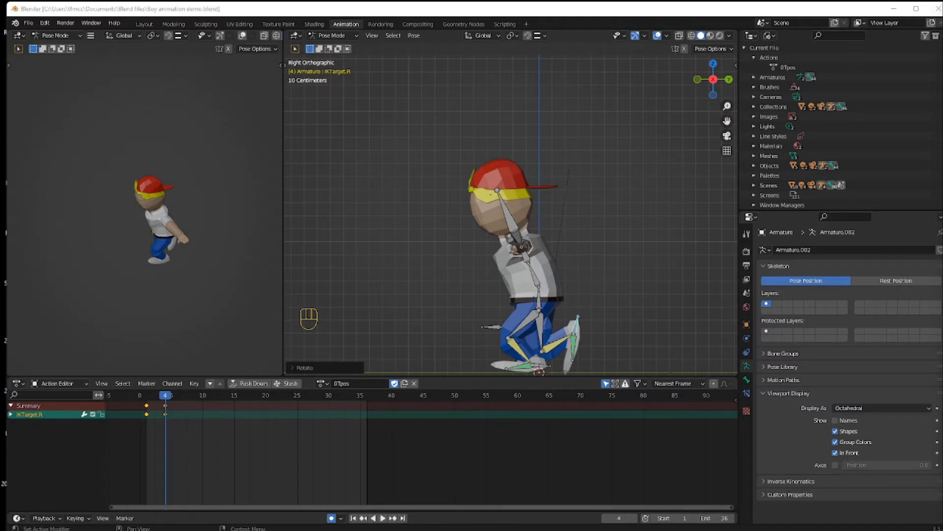
- At frame 7, move the IKTarget.L bone back about 0.4 m and rotate it about -22° so the left heel lifts
click(165, 398)
key(space)
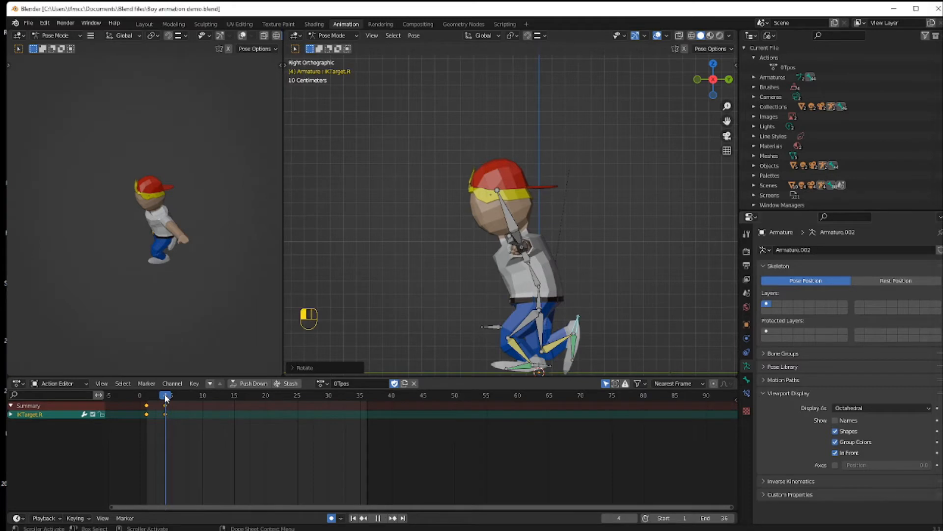
mouse_move(166, 398)
mouse_down()
mouse_move(146, 397)
mouse_move(184, 396)
mouse_up()
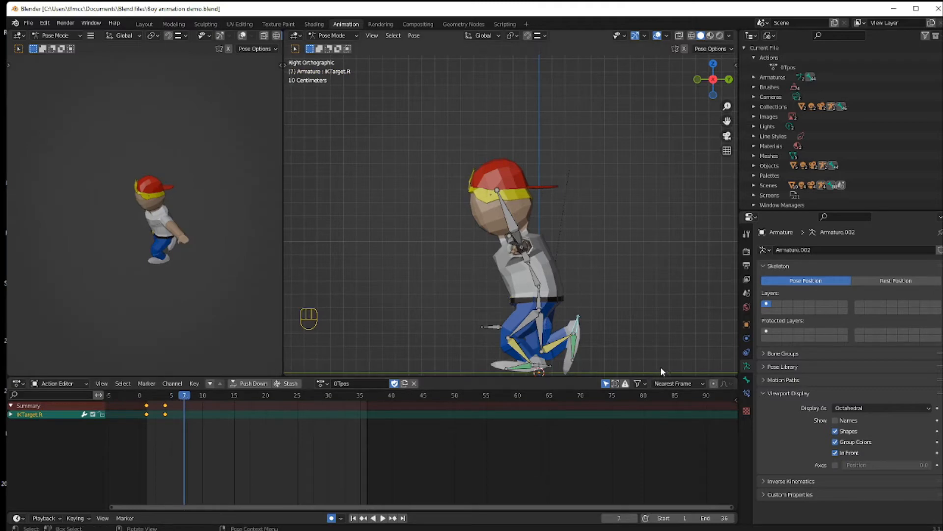
click(542, 367)
key(g)
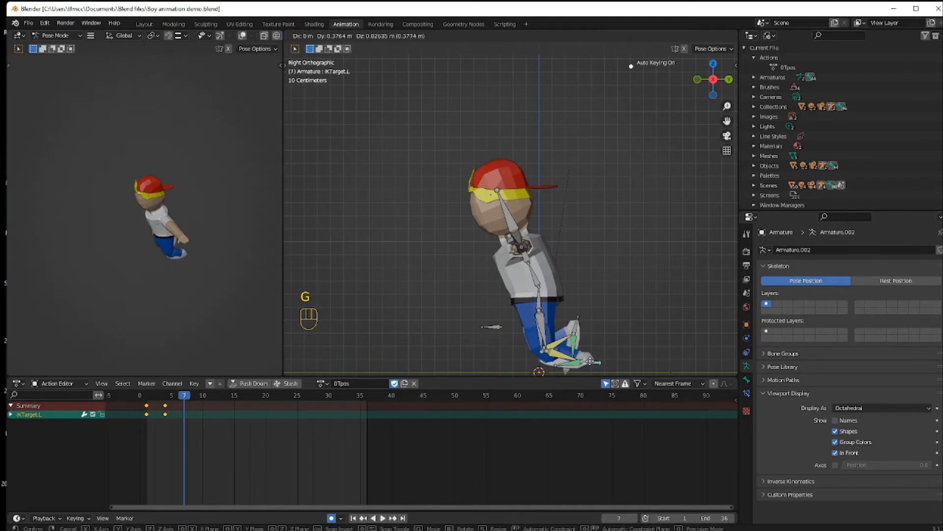
click(596, 361)
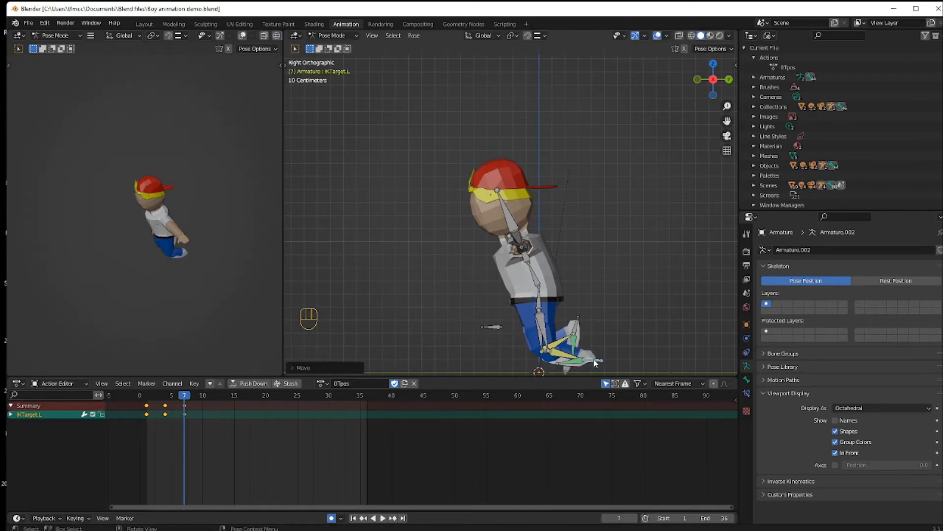
key(r)
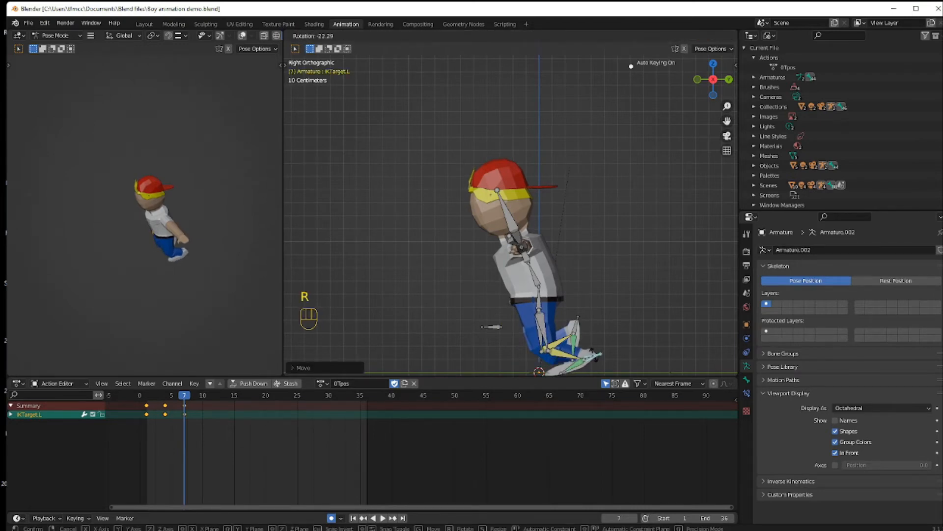
click(596, 361)
- At frame 7, raise the Root bone slightly so the body lifts and the supporting leg straightens
click(539, 306)
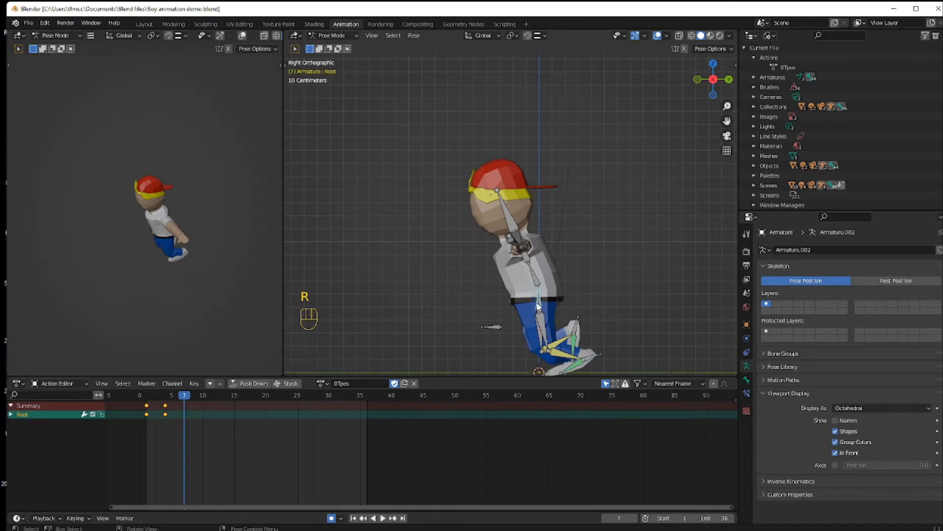
key(g)
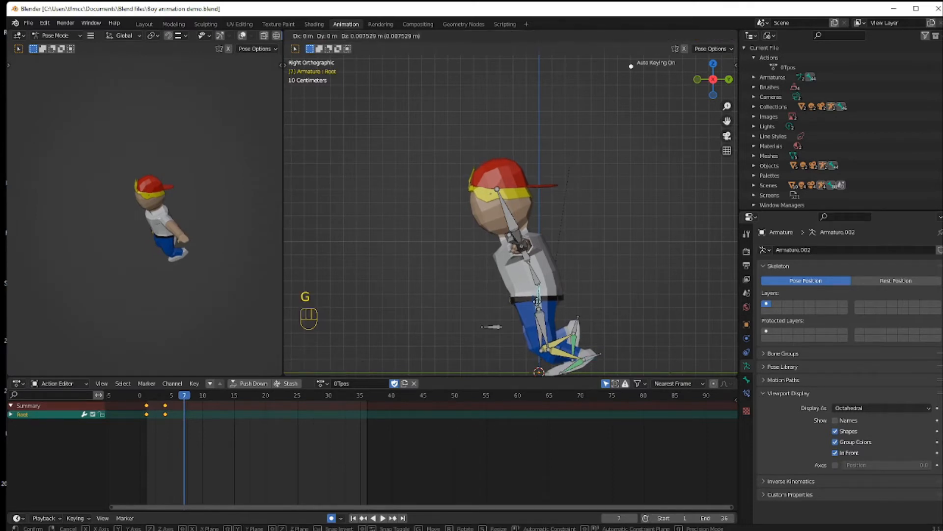
click(537, 293)
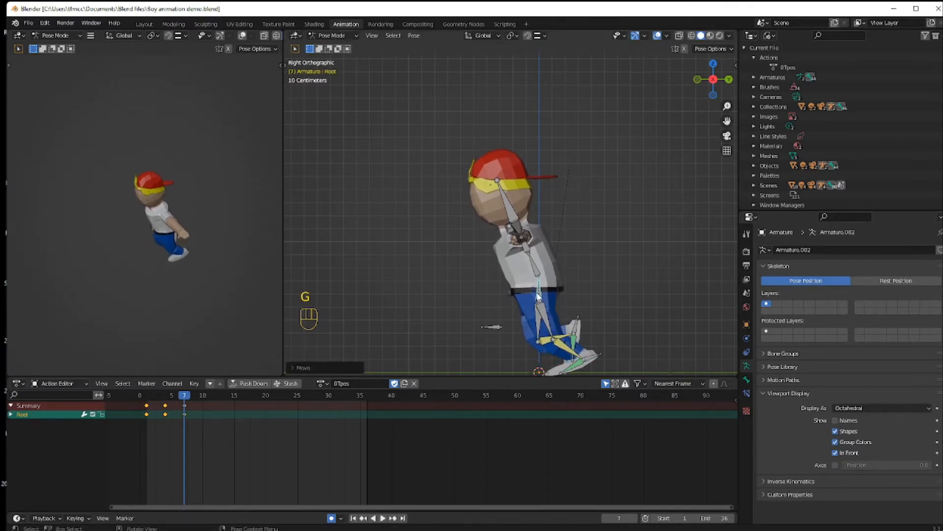
- At frame 7, move the IKTarget.R bone forward under the body and rotate it about 40° so the passing right foot levels out
click(577, 327)
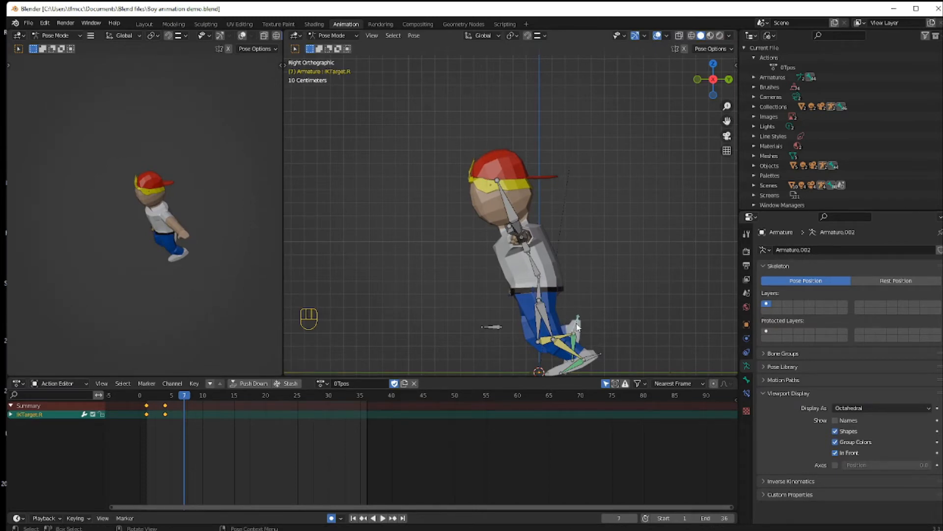
key(g)
click(540, 334)
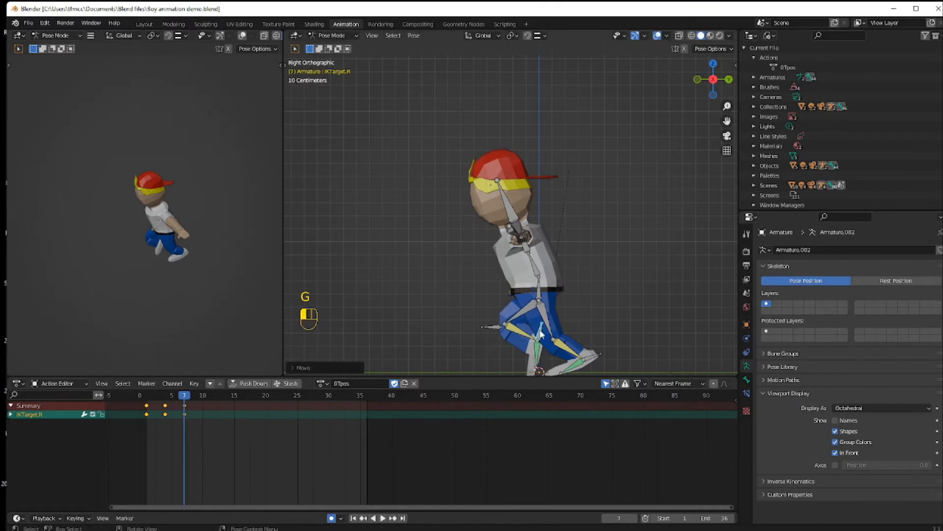
key(r)
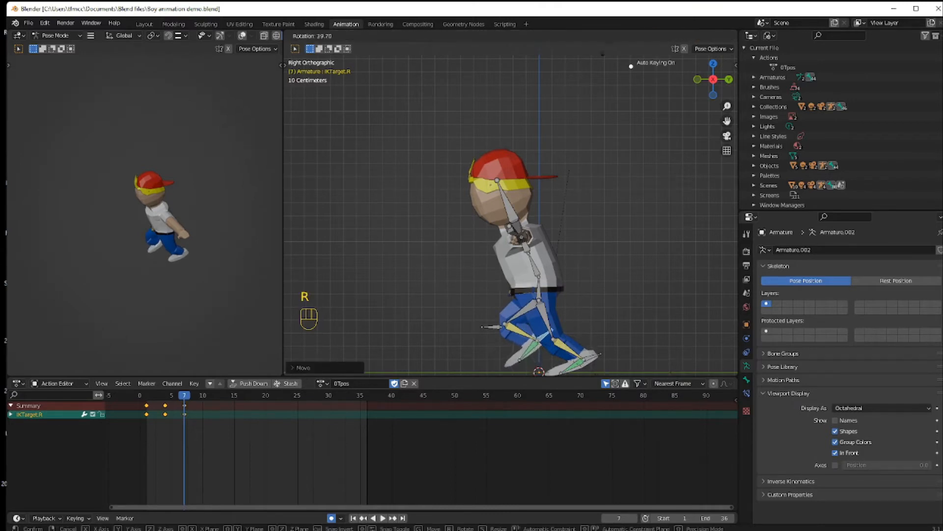
click(606, 58)
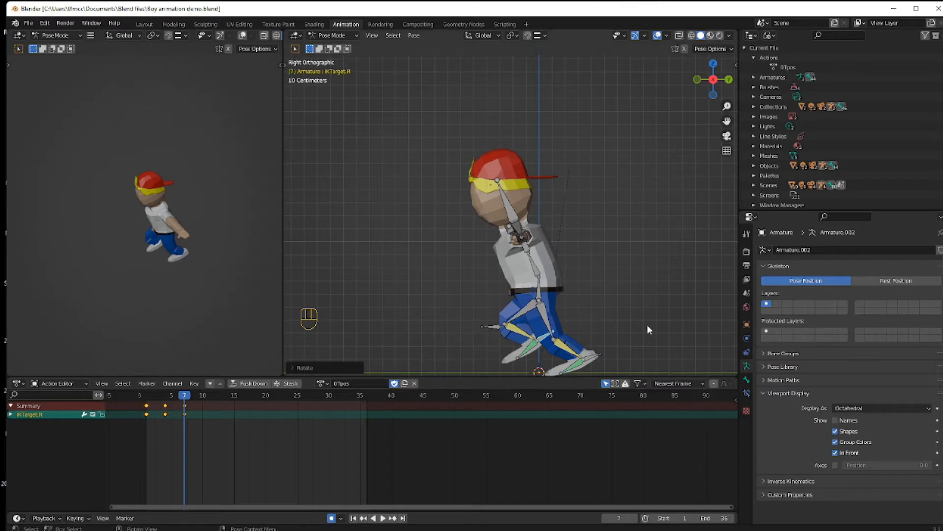
key(r)
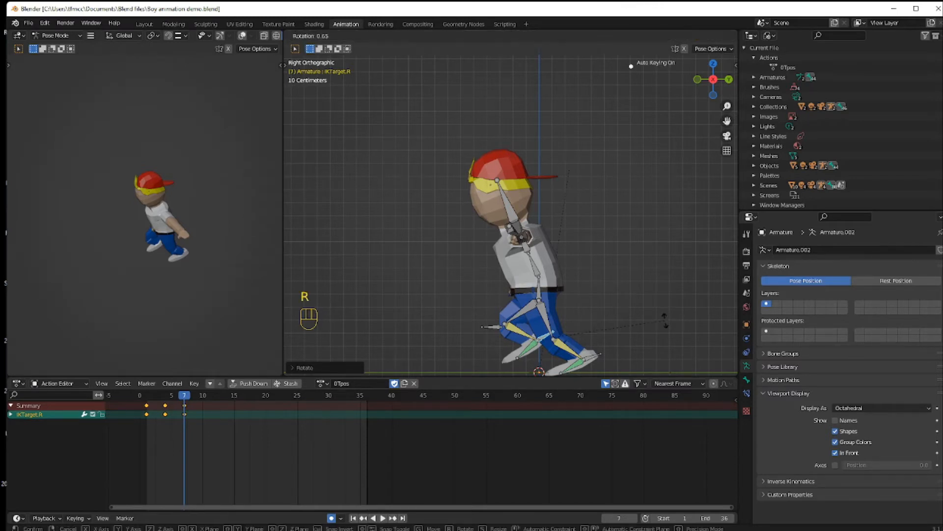
click(665, 328)
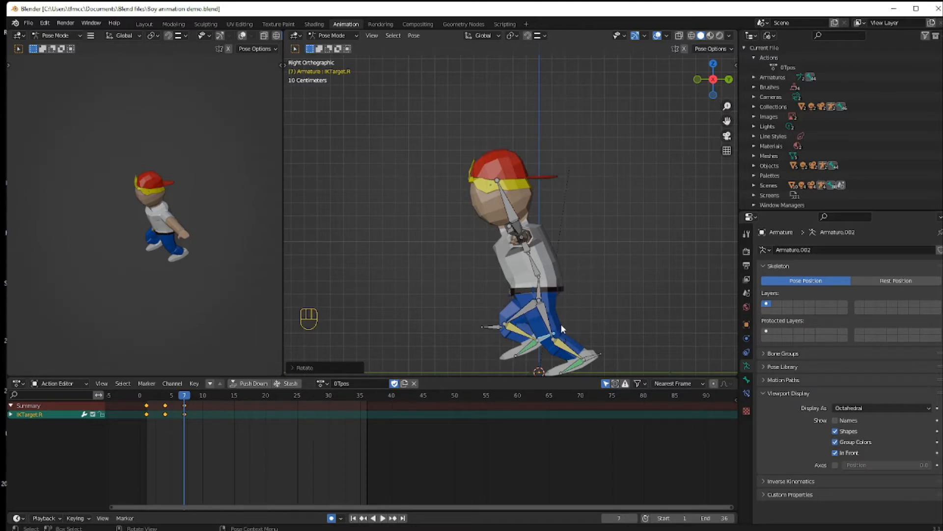
- At frame 7, nudge the IKTarget.R bone slightly forward and down to refine the passing right foot's position
click(497, 332)
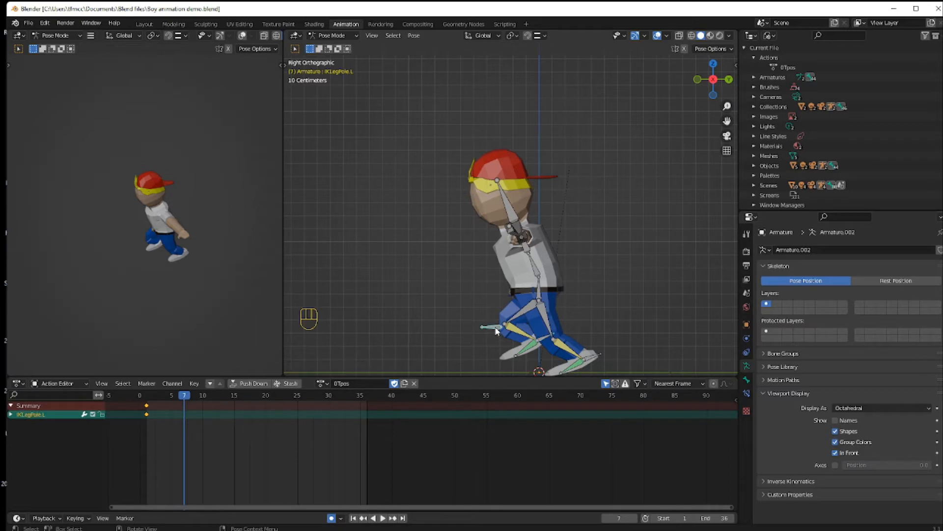
click(547, 337)
key(g)
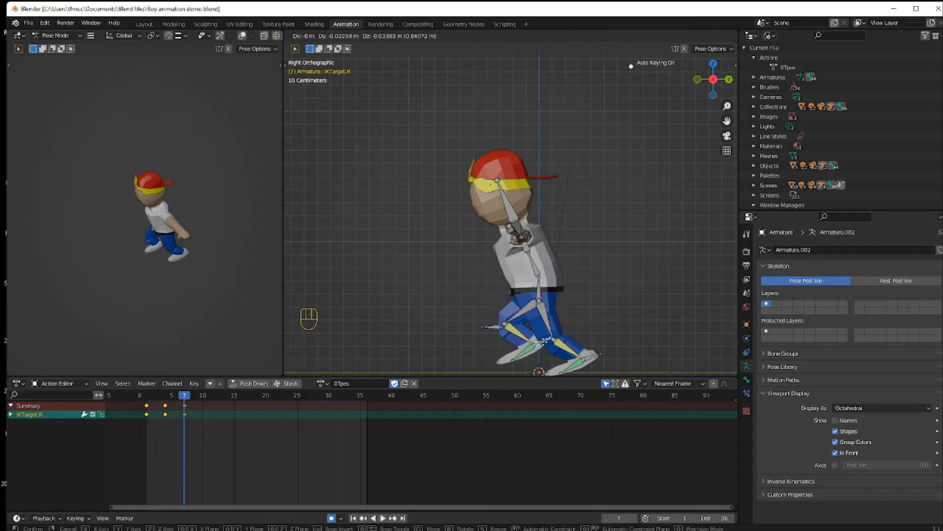
click(544, 346)
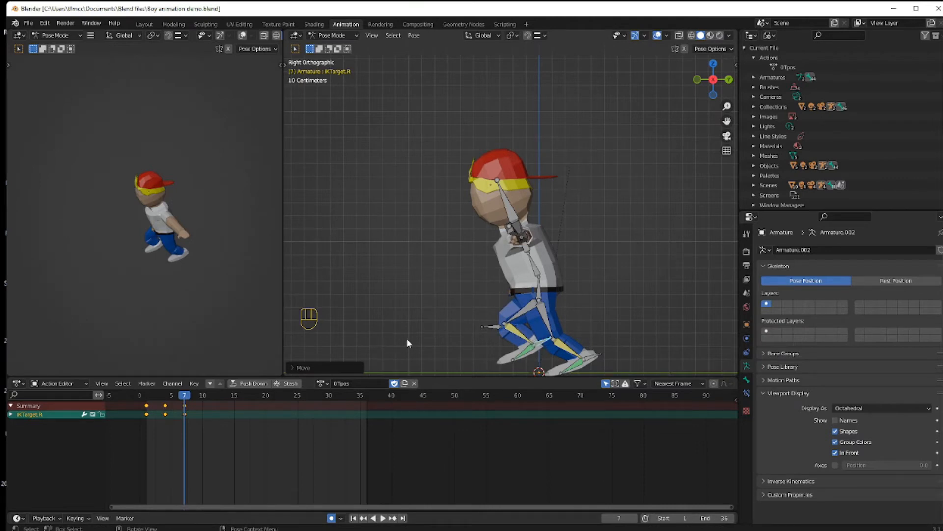
- At frame 7, move both knee pole bones, IKLegPole.R and IKLegPole.L, just over 0.4 m forward along the Y axis
middle_drag(414, 344, 467, 328)
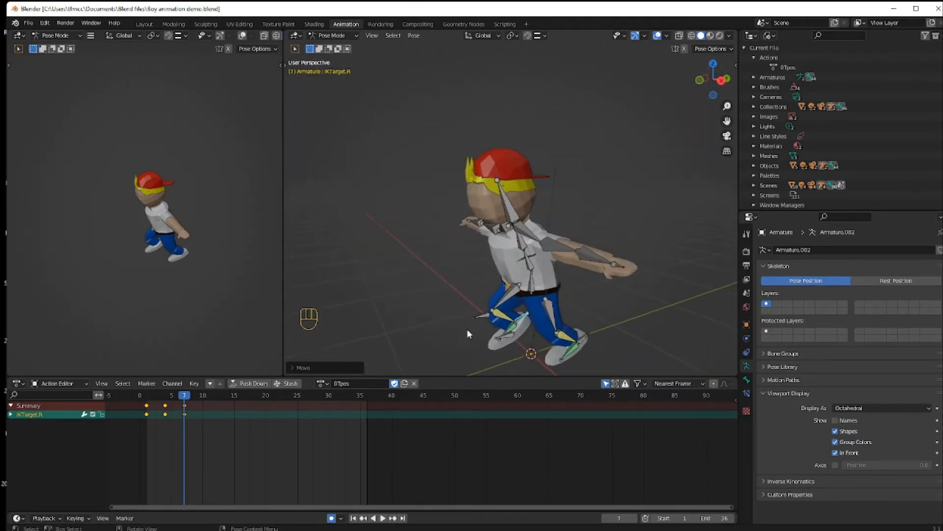
click(479, 316)
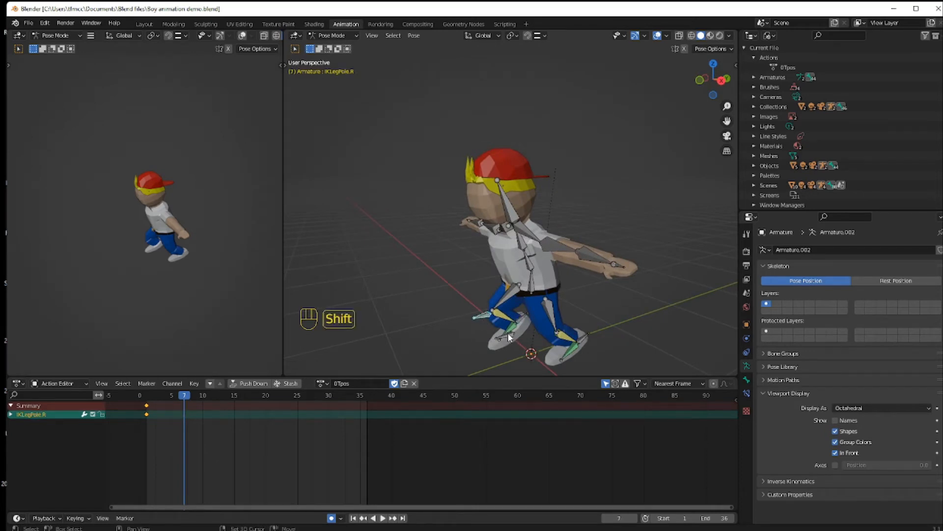
shift+click(510, 337)
key(g)
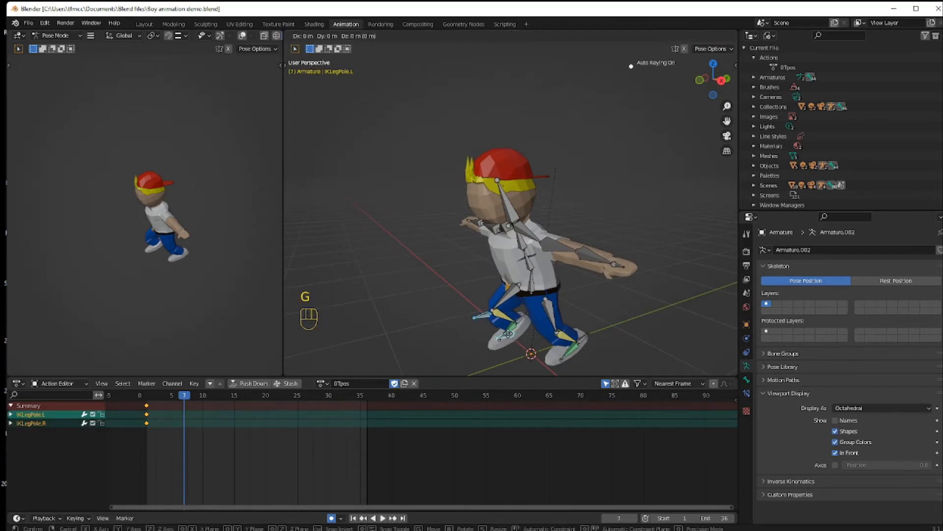
key(y)
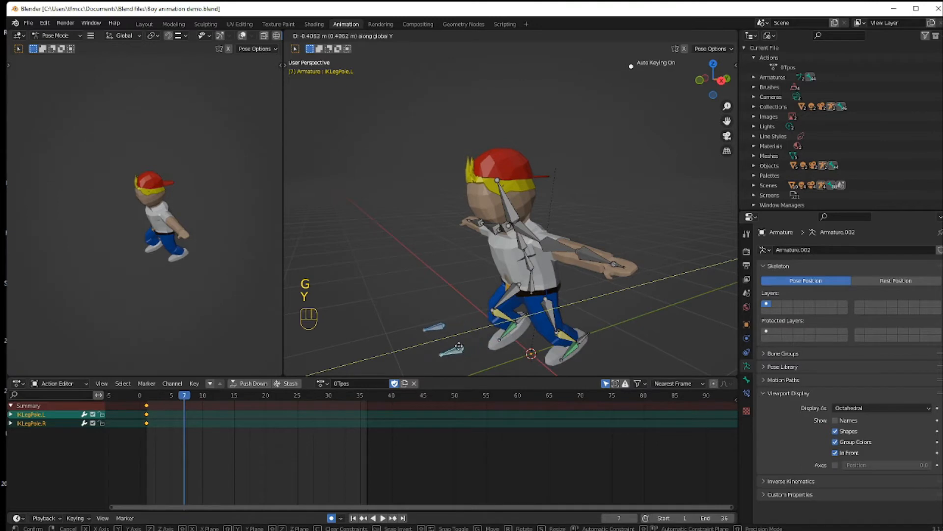
click(463, 346)
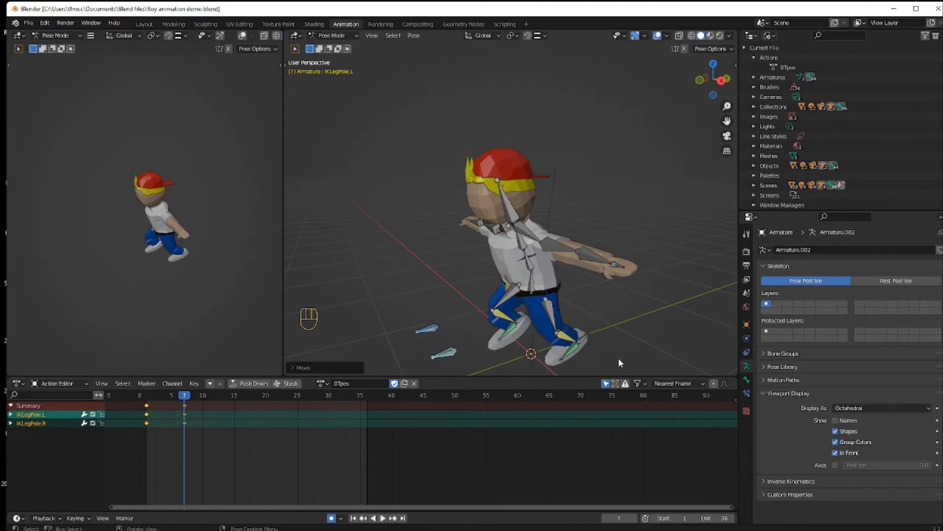
key(KP_3)
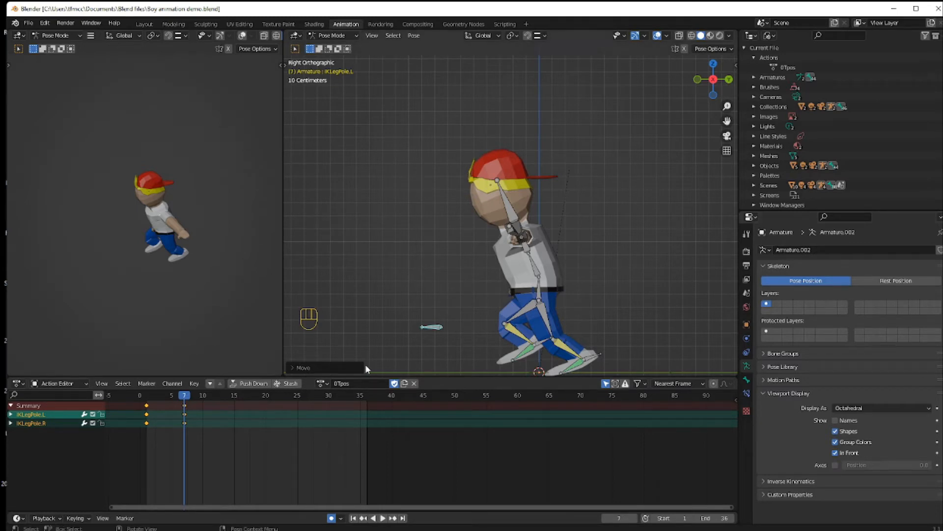
- At frame 10, raise the Root bone slightly so the body rises and the left leg straightens
click(588, 357)
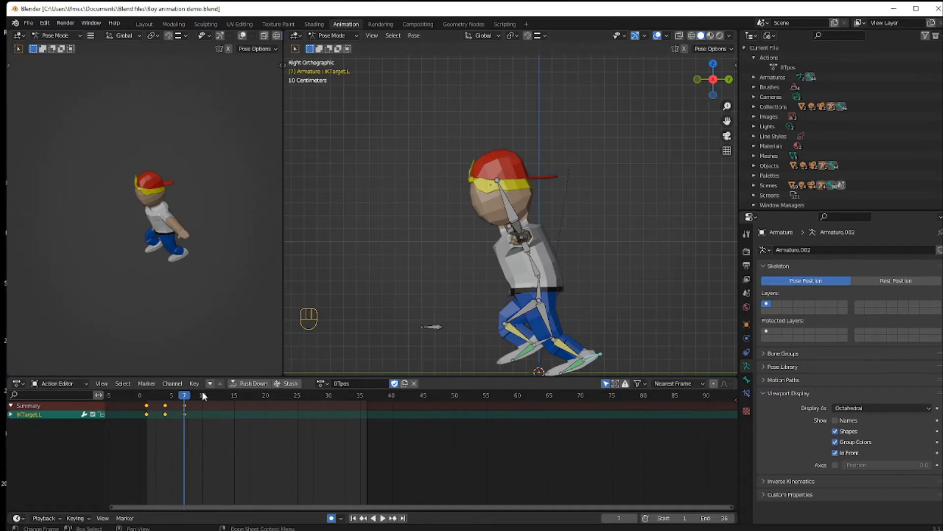
mouse_move(184, 396)
mouse_down()
mouse_move(149, 396)
mouse_move(185, 399)
mouse_up()
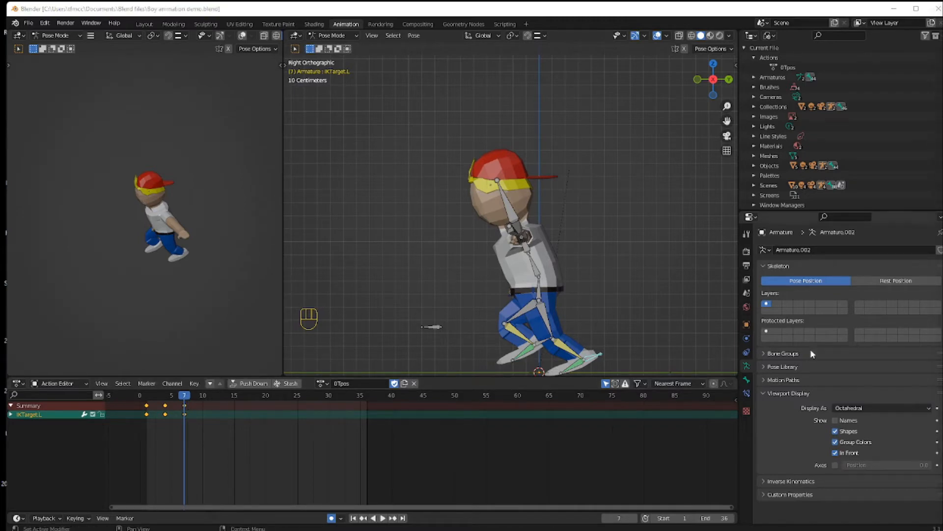
drag(184, 396, 202, 396)
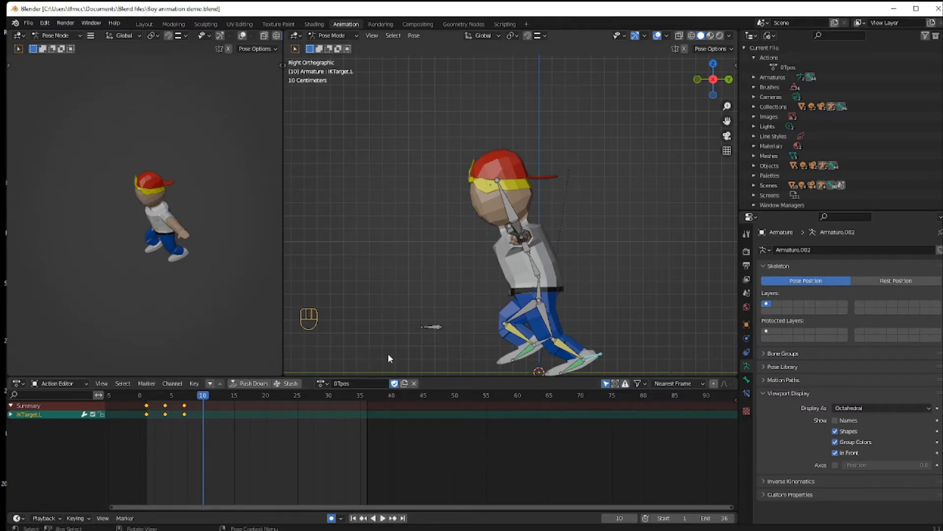
click(540, 295)
key(g)
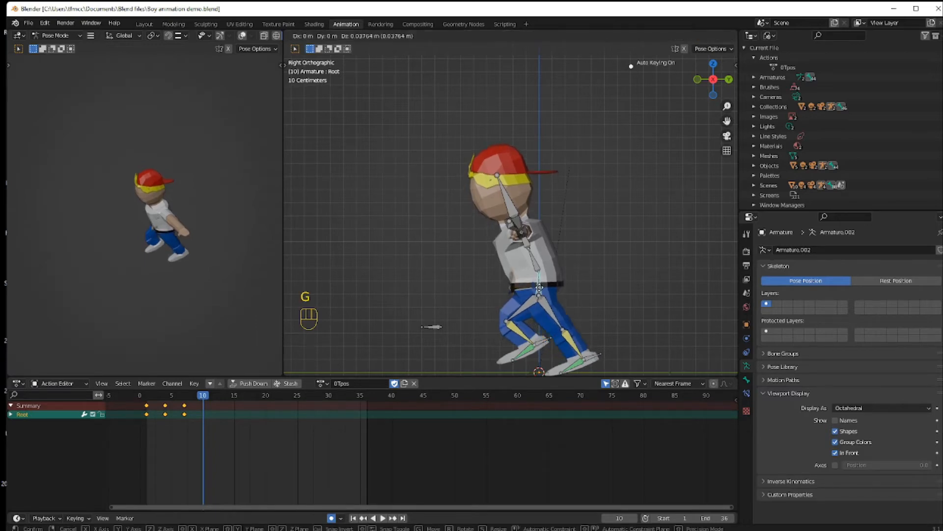
click(577, 317)
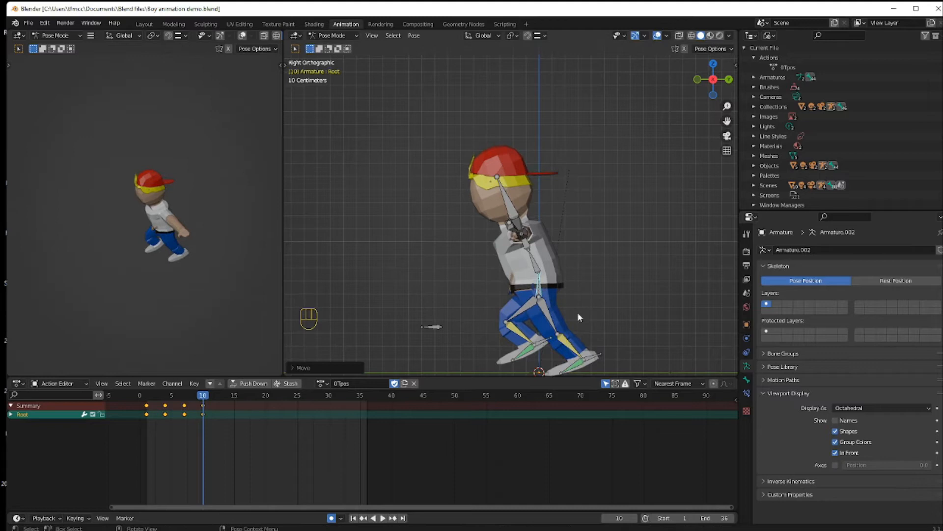
- At frame 10, move the IKTarget.L bone slightly back and up and rotate it a few degrees so the left foot pushes off its toes
click(594, 361)
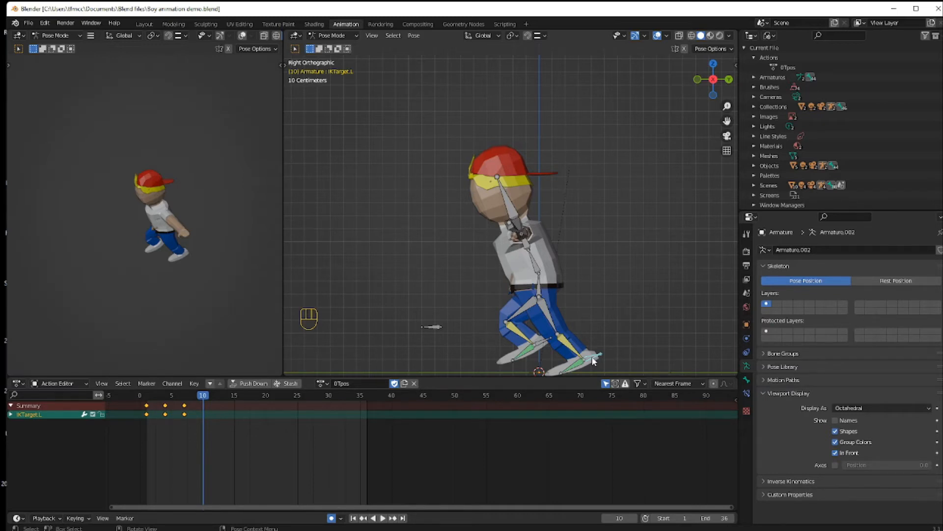
key(g)
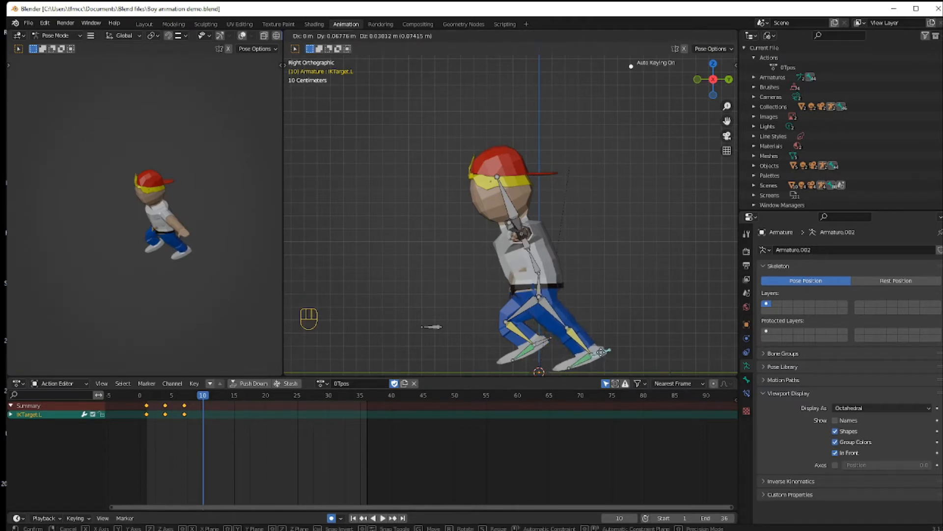
click(610, 354)
key(r)
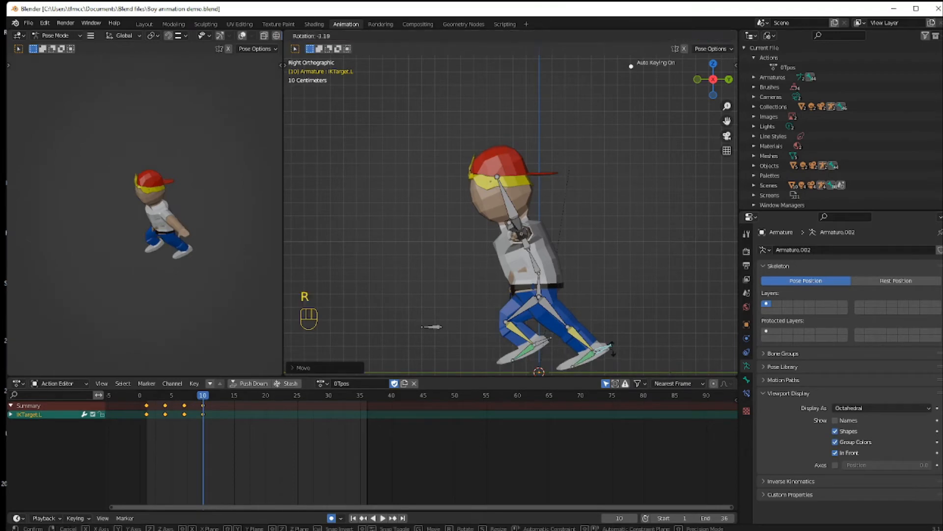
click(612, 345)
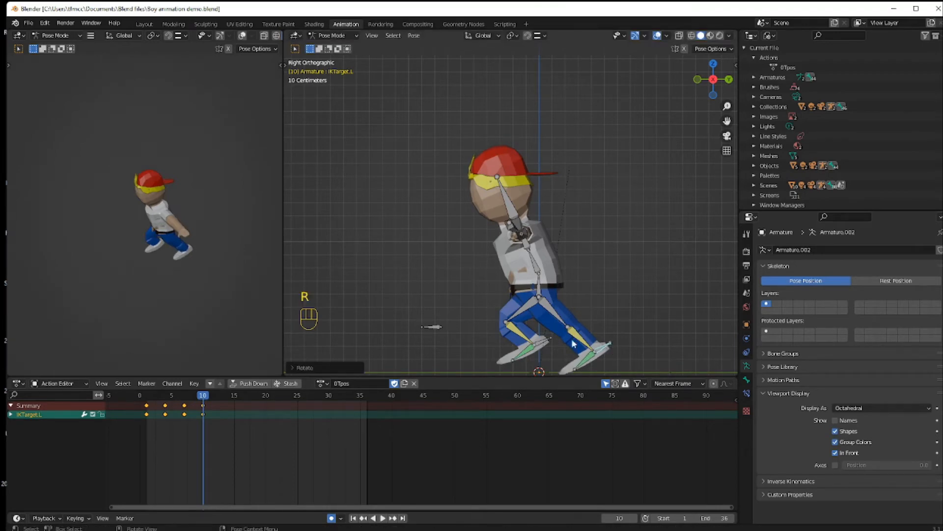
- At frame 10, move the IKTarget.R bone forward about 0.24 m and rotate it about 13° so the right foot levels out
click(546, 343)
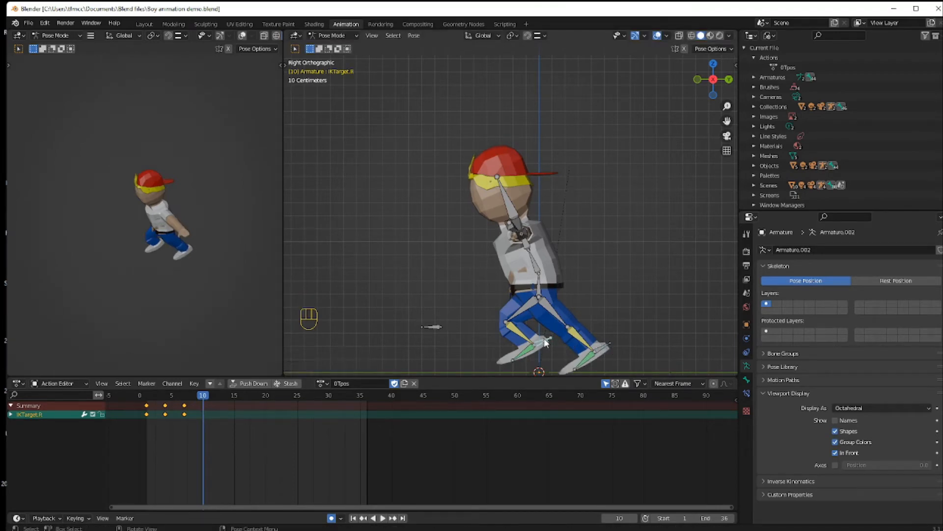
key(g)
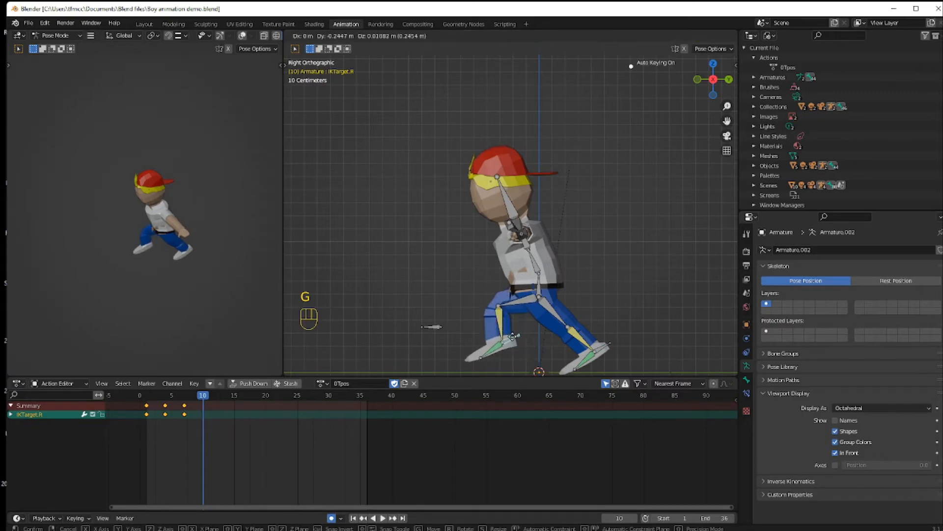
click(513, 339)
key(r)
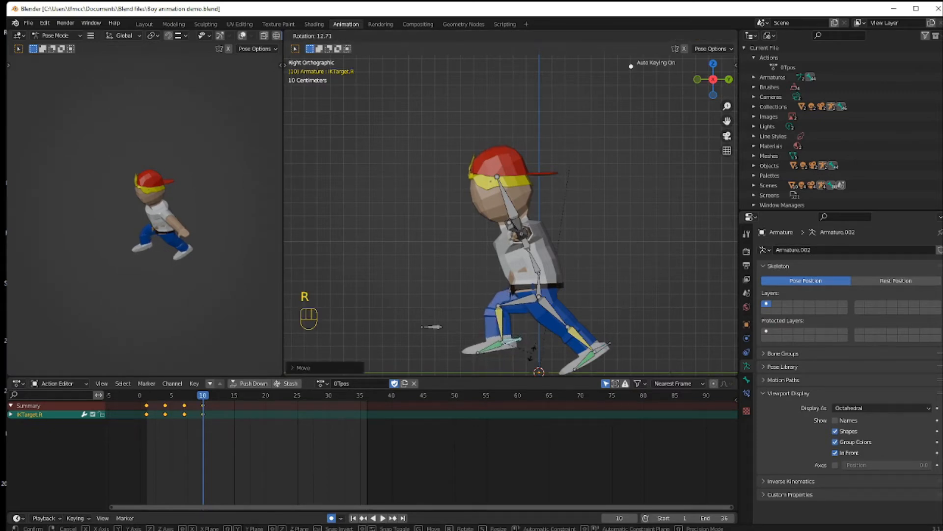
click(530, 359)
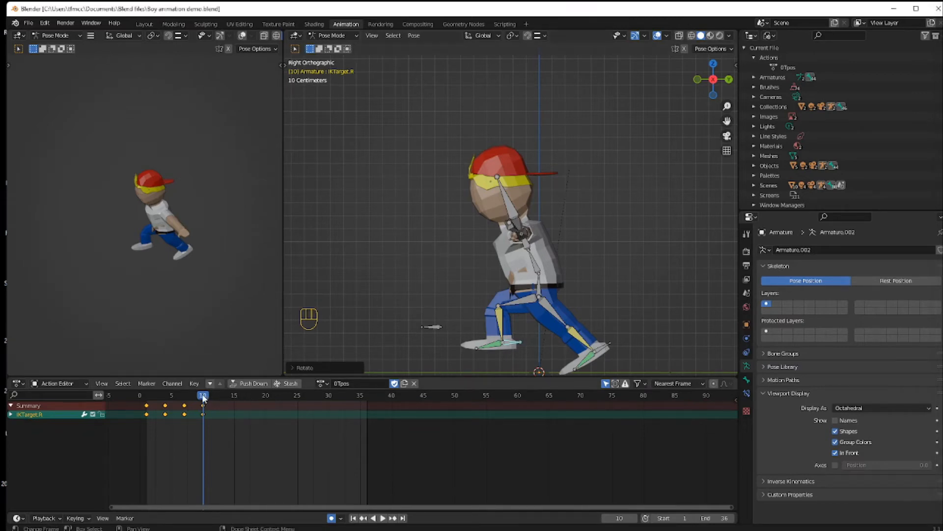
- At frame 13, move the IKTarget.L bone back and up and rotate it about -24° so the left foot leaves the ground
drag(202, 394, 223, 399)
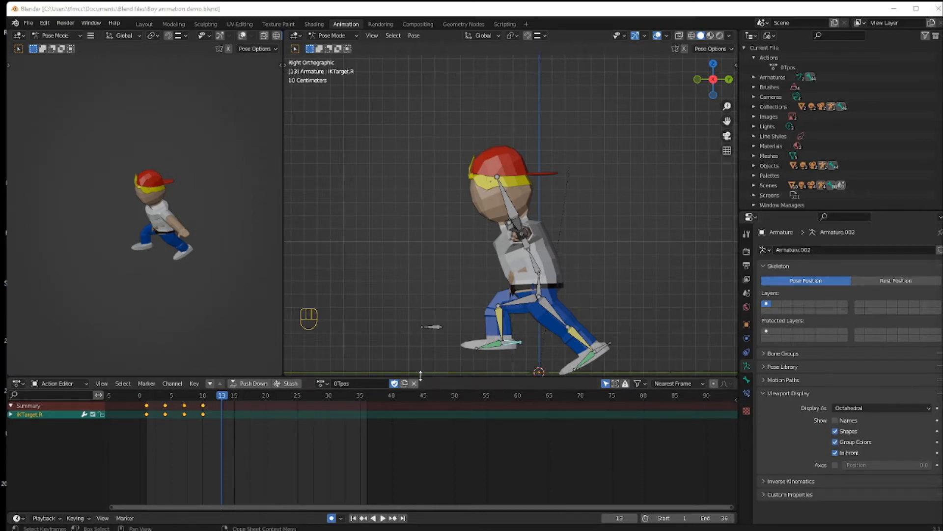
click(600, 351)
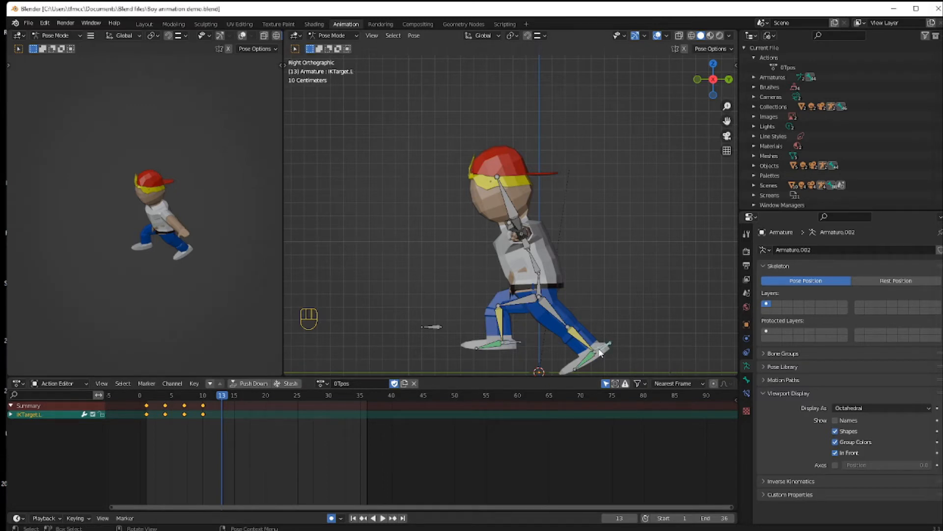
key(g)
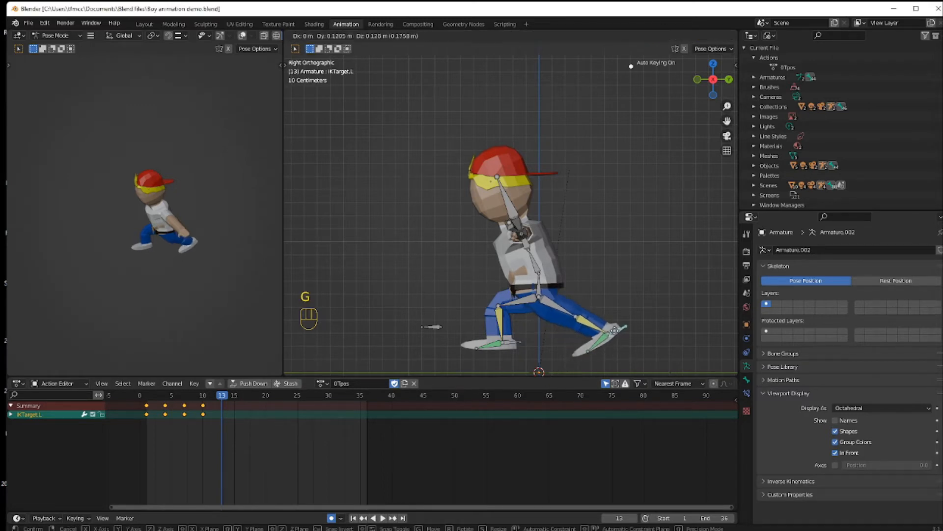
click(615, 323)
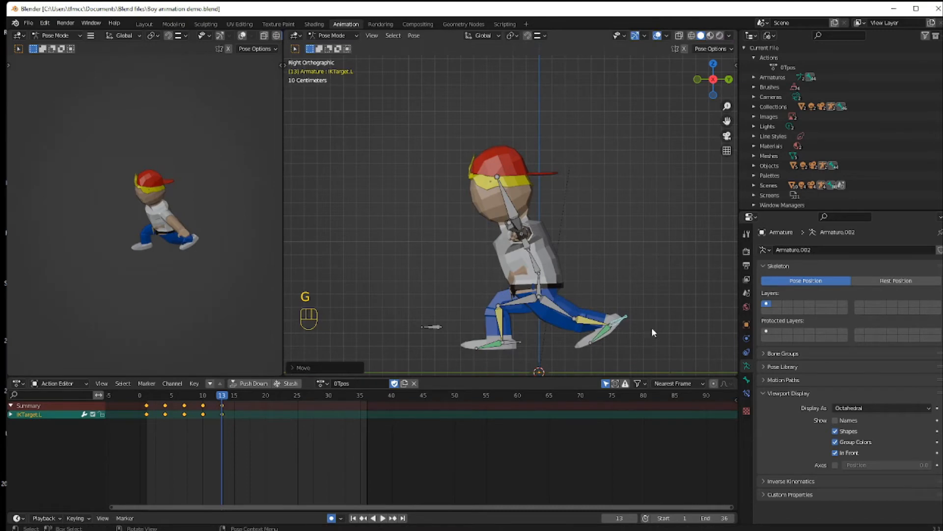
key(r)
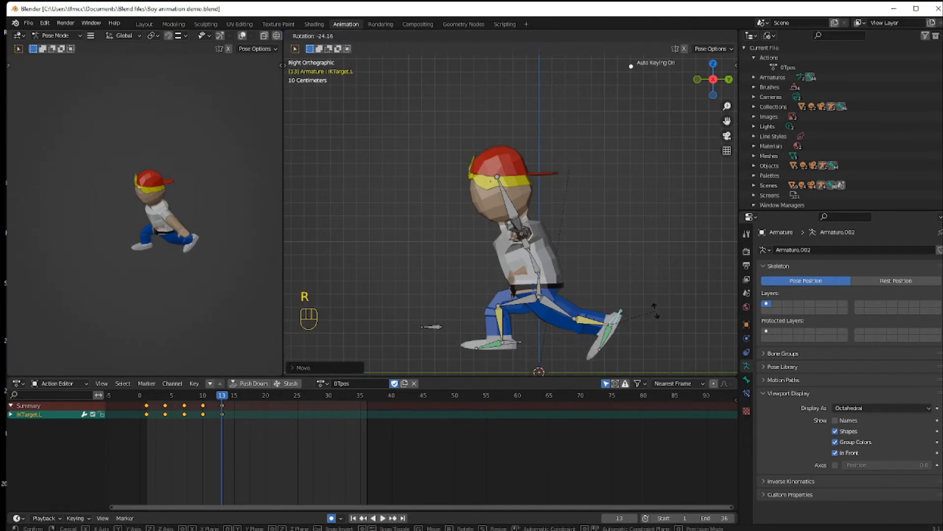
click(655, 314)
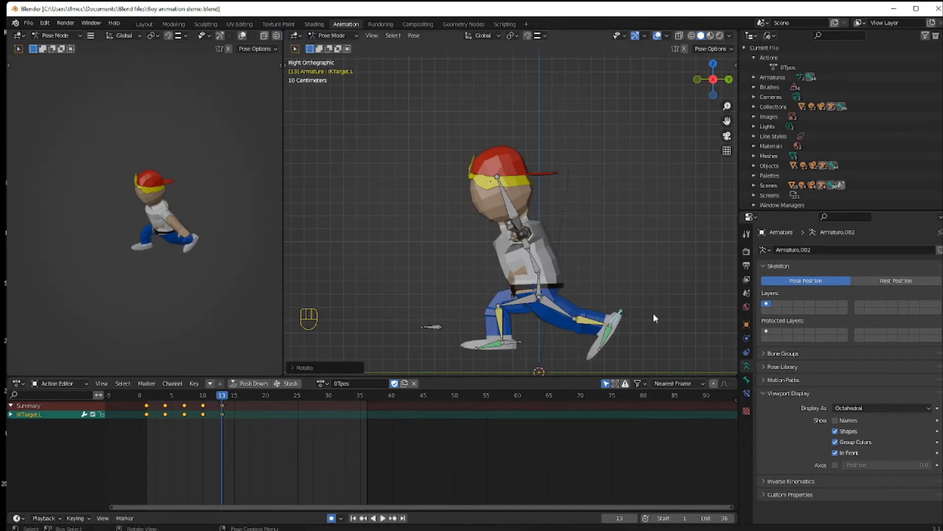
- Raise the IKTarget.L bone further at frame 13 and rotate it about -44° more so the trailing left foot points straight down
key(g)
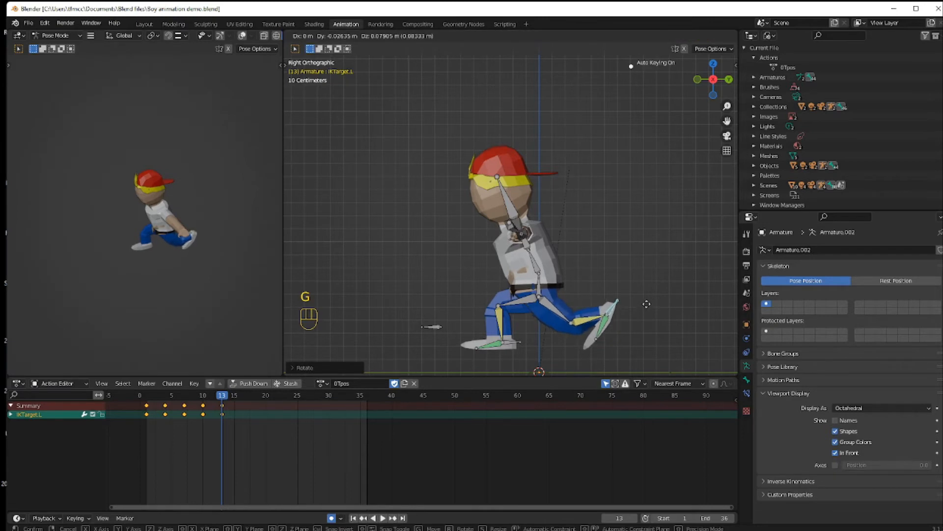
click(659, 321)
key(r)
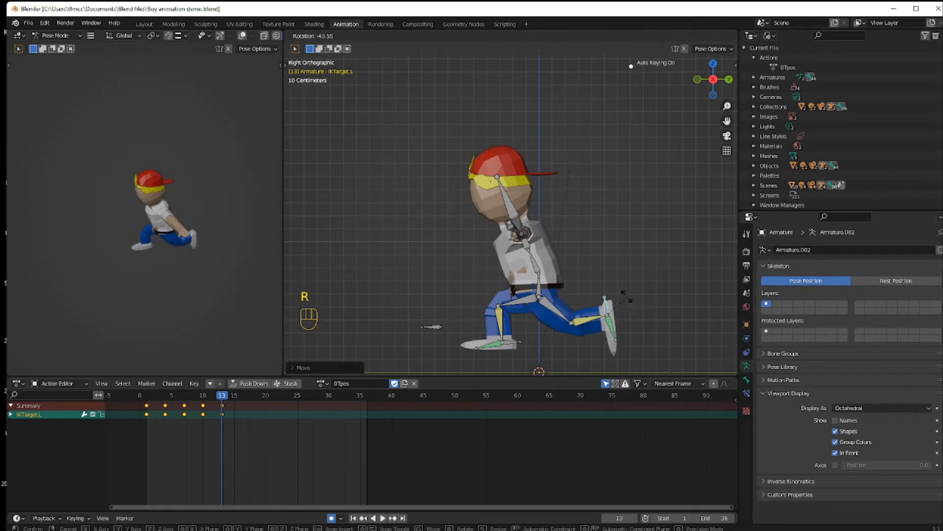
click(626, 296)
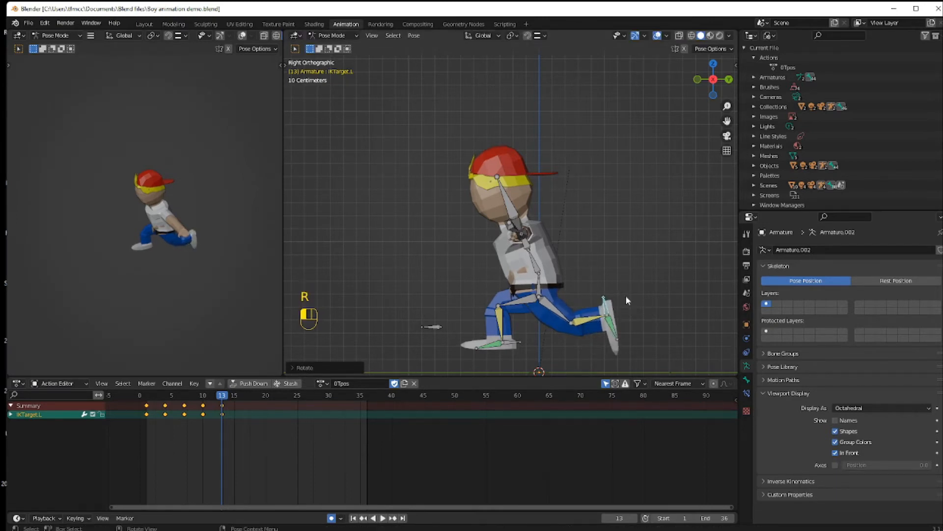
- At frame 13, move the IKTarget.R bone forward and up about 0.19 m and rotate it about 16° so the right toes lift
click(514, 342)
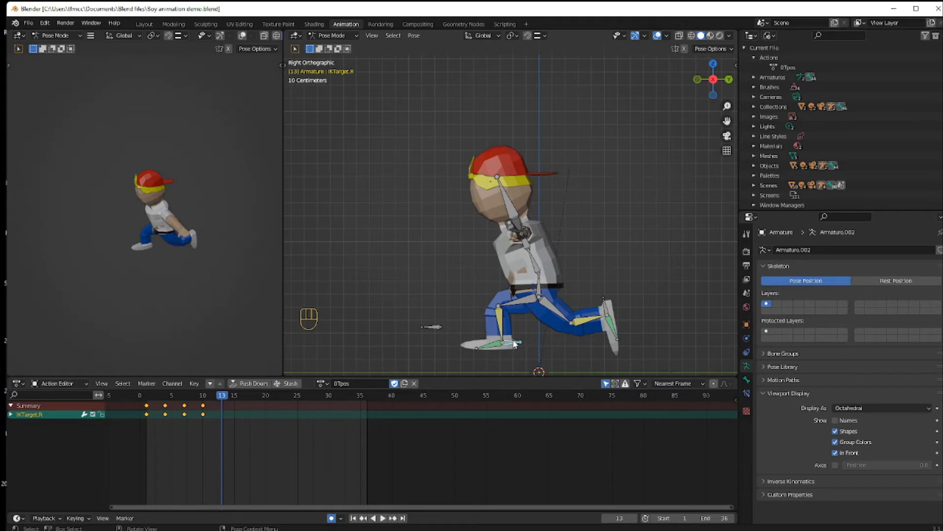
key(g)
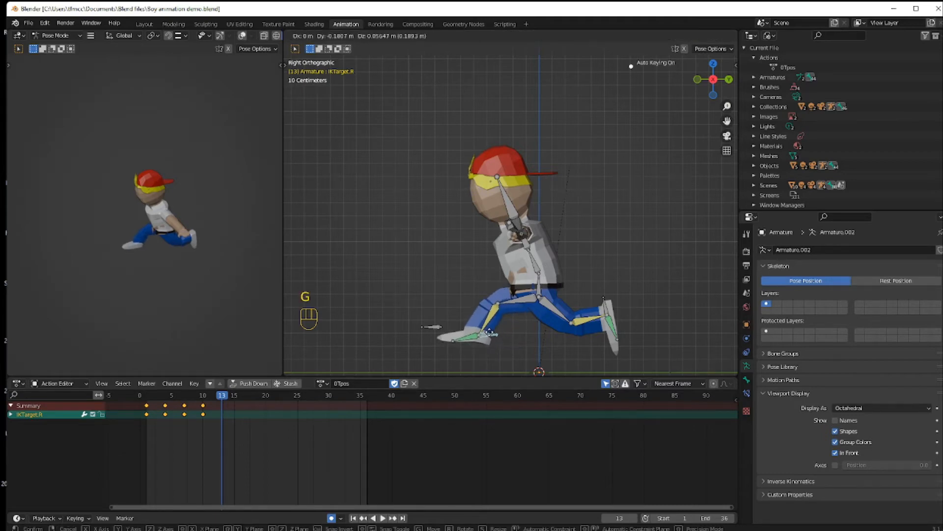
click(512, 343)
key(r)
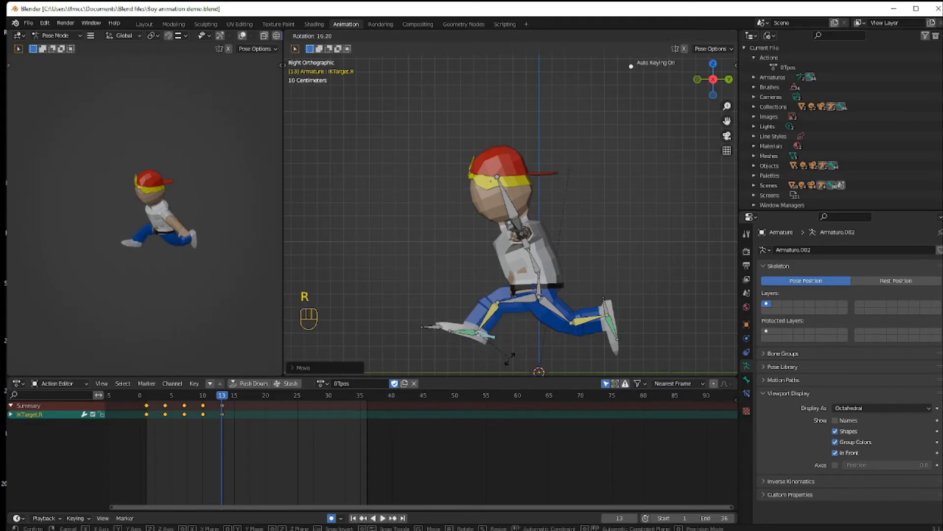
click(508, 363)
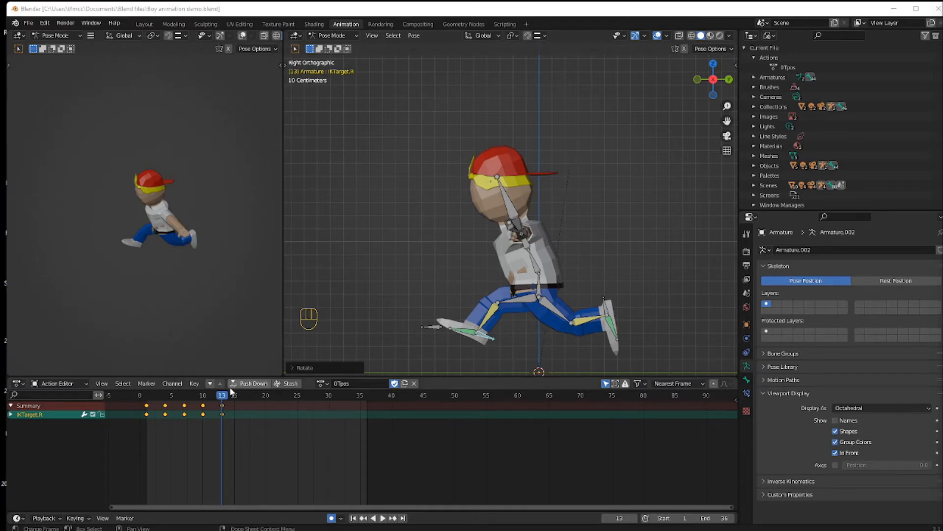
- At frame 16, lower the Root bone so the hips and upper body drop slightly
drag(226, 399, 241, 399)
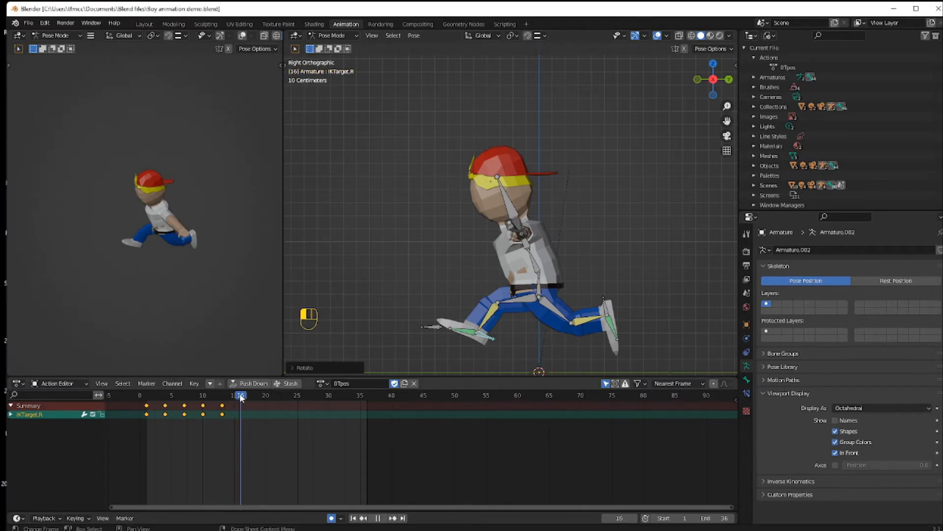
click(539, 287)
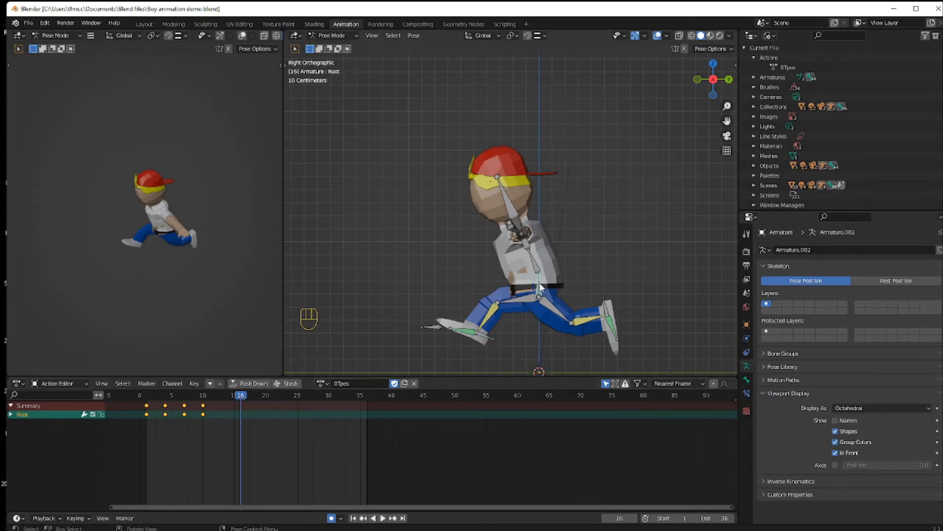
key(g)
click(488, 336)
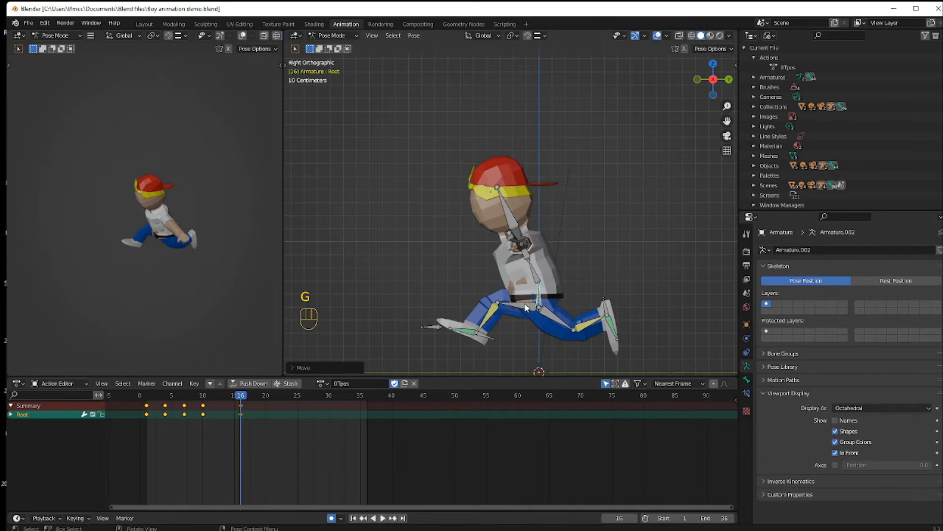
- At frame 16, move the IKTarget.R bone down about 0.13 m and rotate it about -24° so the right foot levels out
click(488, 336)
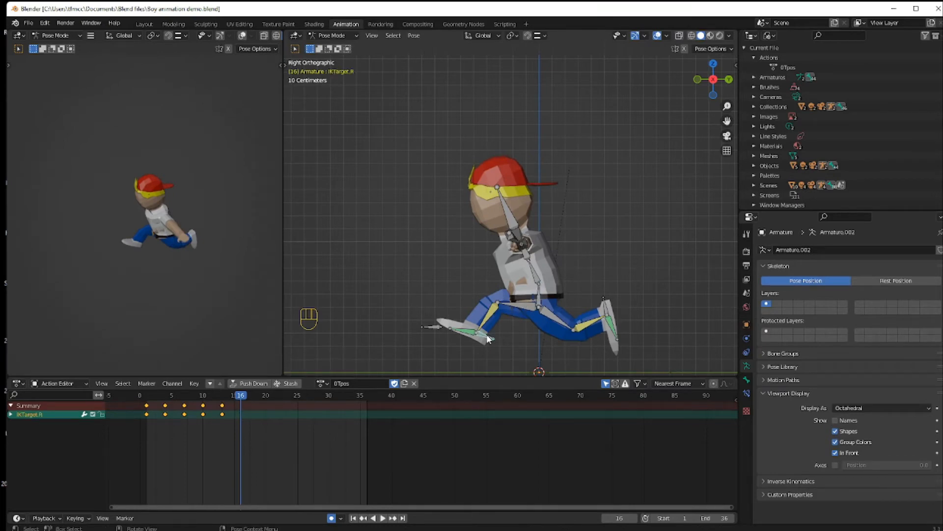
key(g)
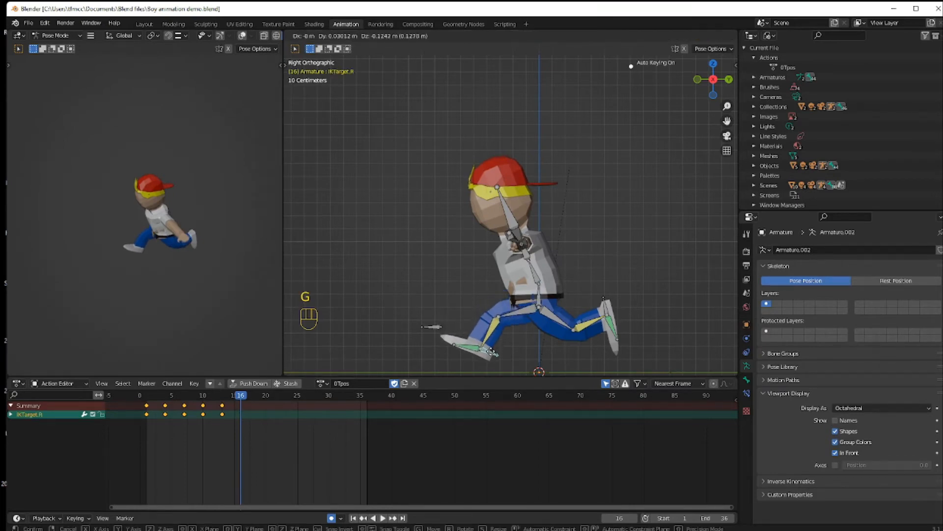
click(509, 359)
key(r)
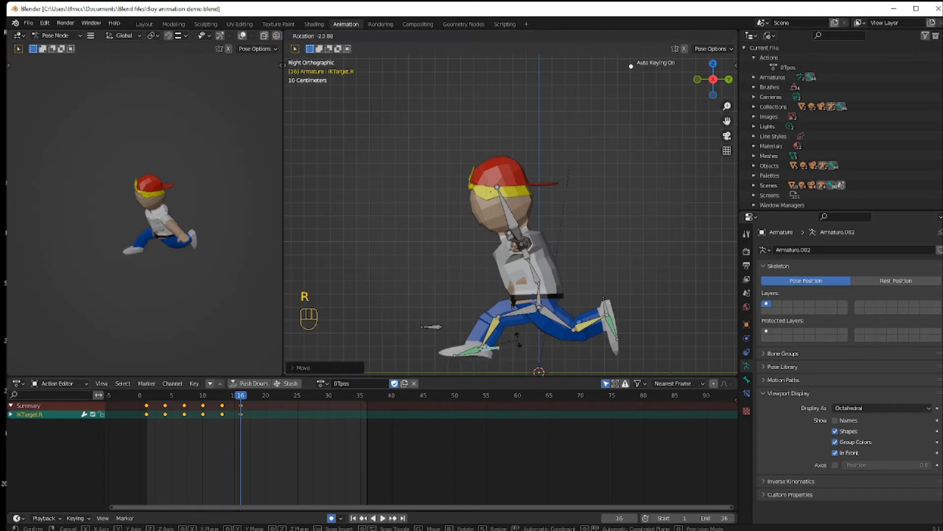
click(518, 344)
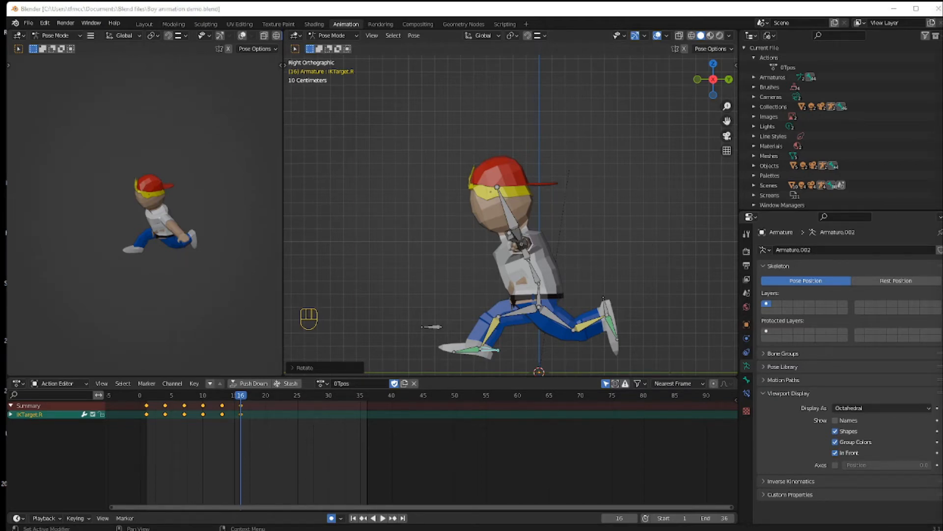
- At frame 16, adjust the rotation of the IKTarget.L bone and move it forward and down about 0.06 m
click(608, 314)
key(r)
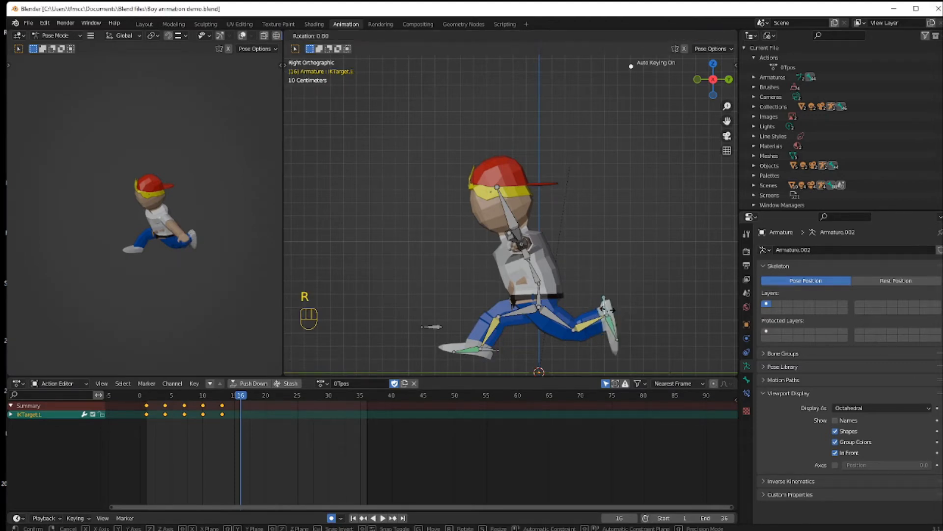
click(621, 311)
key(g)
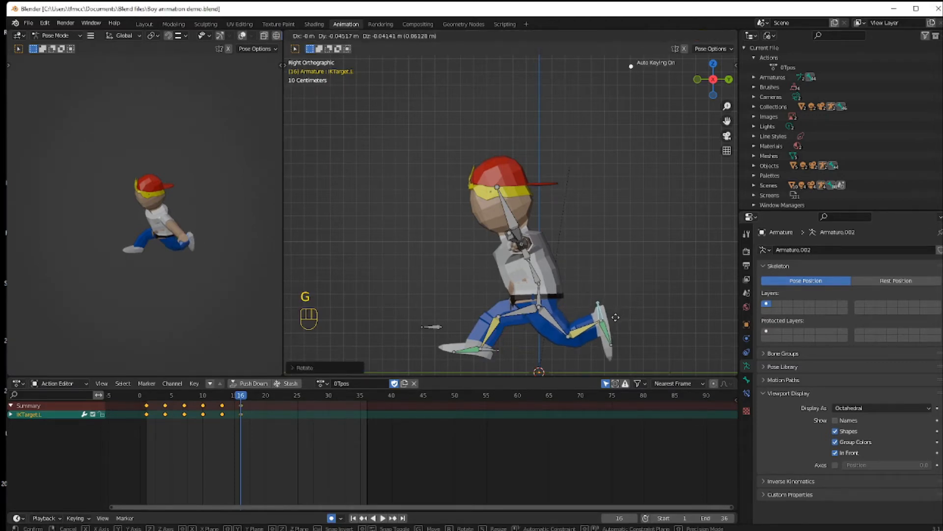
click(615, 316)
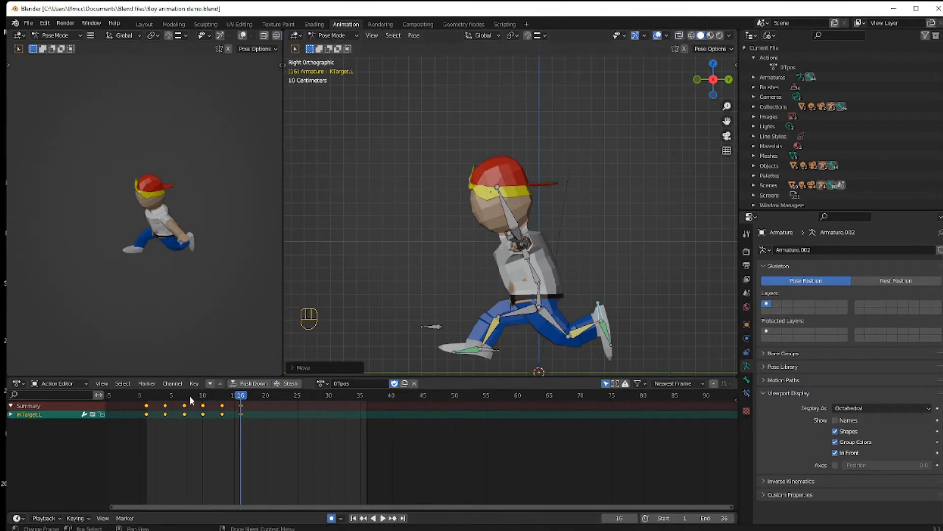
mouse_move(240, 396)
mouse_down()
mouse_move(148, 401)
mouse_move(238, 398)
mouse_up()
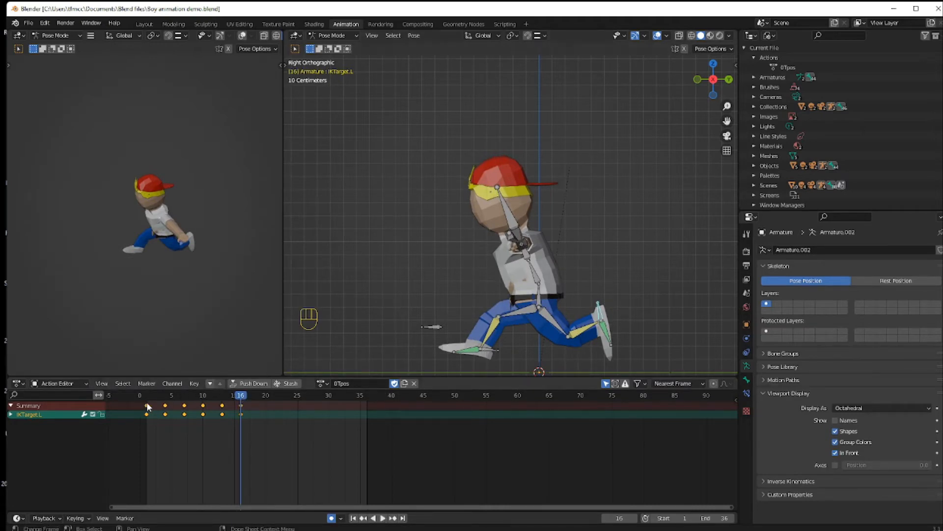
mouse_move(240, 398)
mouse_down()
mouse_move(146, 397)
mouse_move(243, 390)
mouse_up()
drag(242, 389, 242, 390)
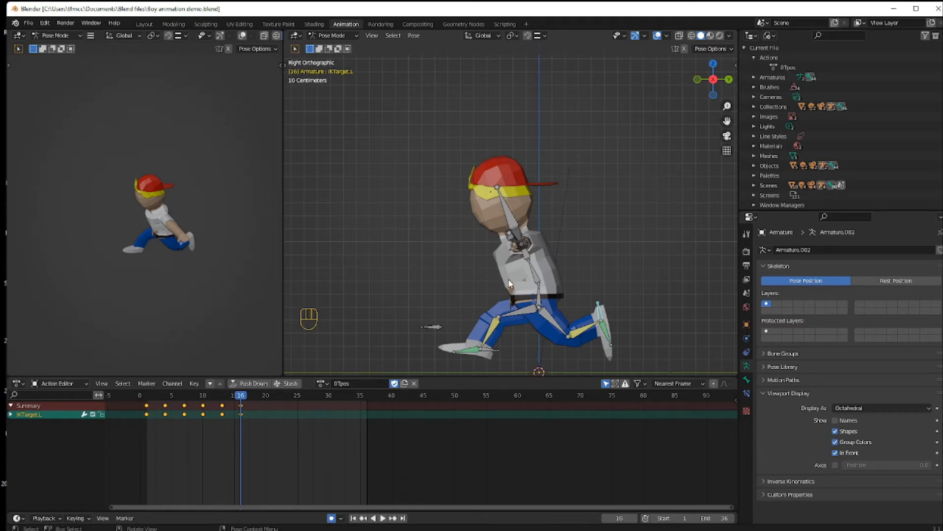
- At frame 1, rotate the UpperArm.L bone down in front view so the left arm hangs beside the torso
click(439, 263)
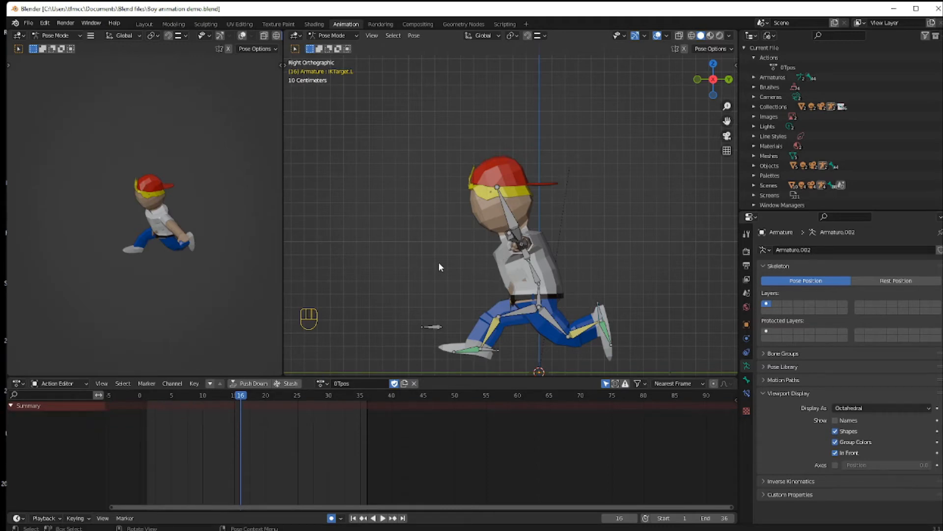
key(KP_7)
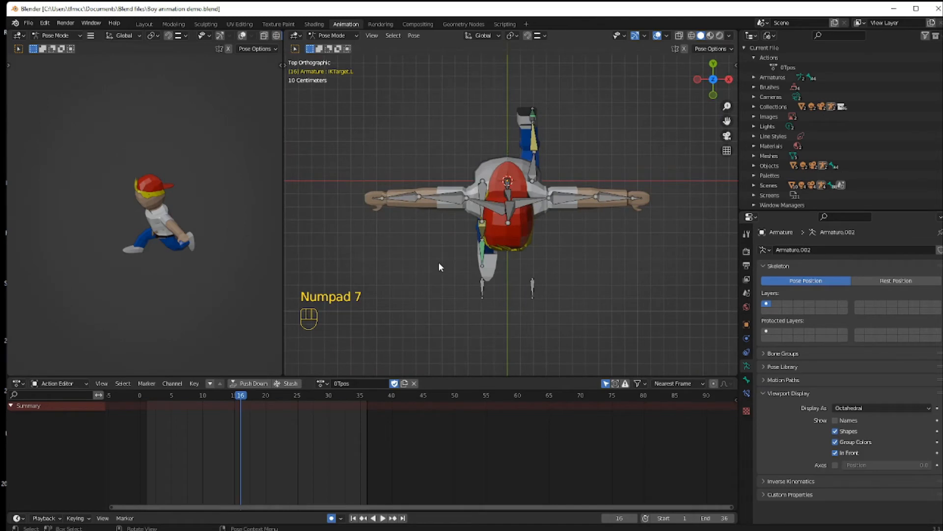
key(KP_1)
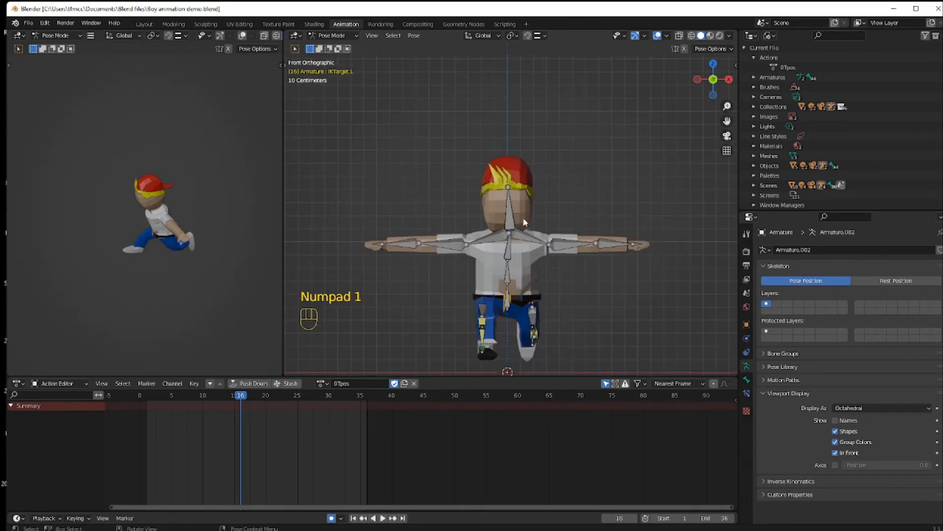
drag(227, 401, 149, 398)
click(565, 240)
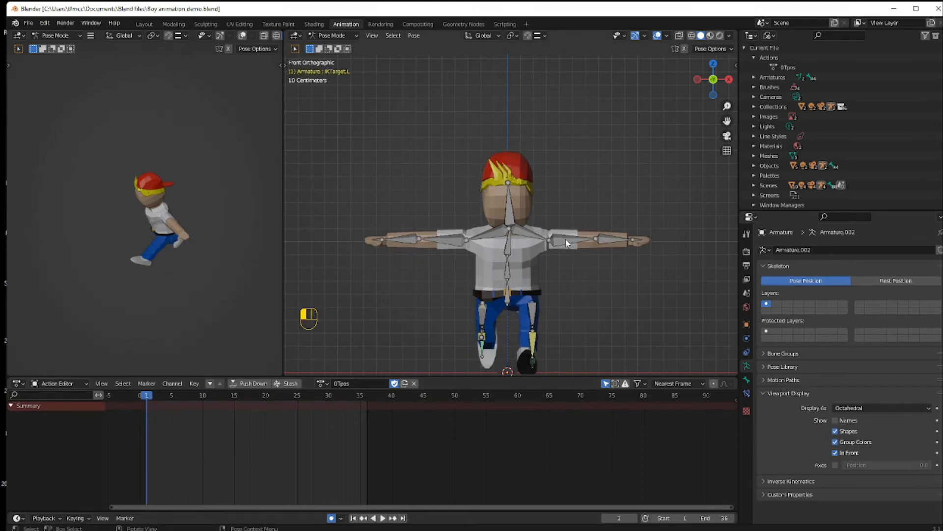
key(r)
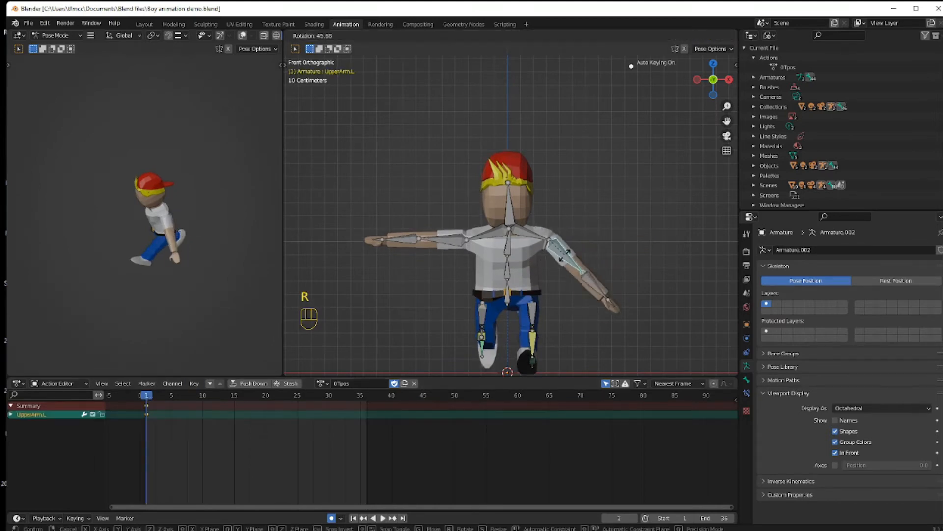
click(554, 269)
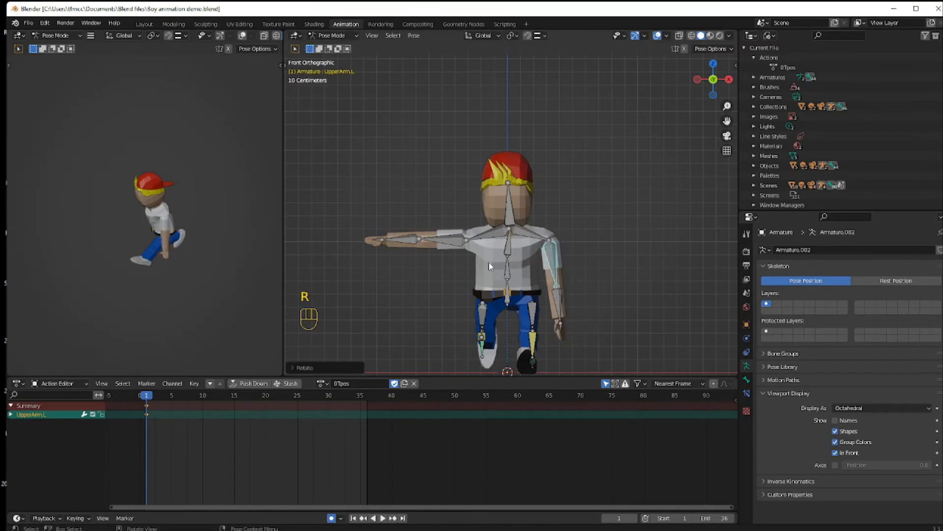
- At frame 1, rotate the UpperArm.R bone about -85° so the right arm hangs beside the torso
click(450, 246)
key(r)
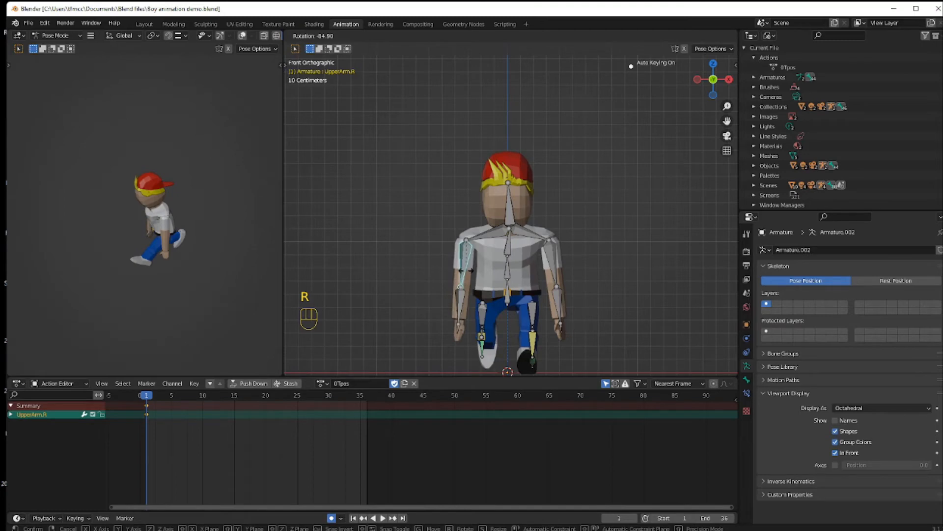
click(466, 270)
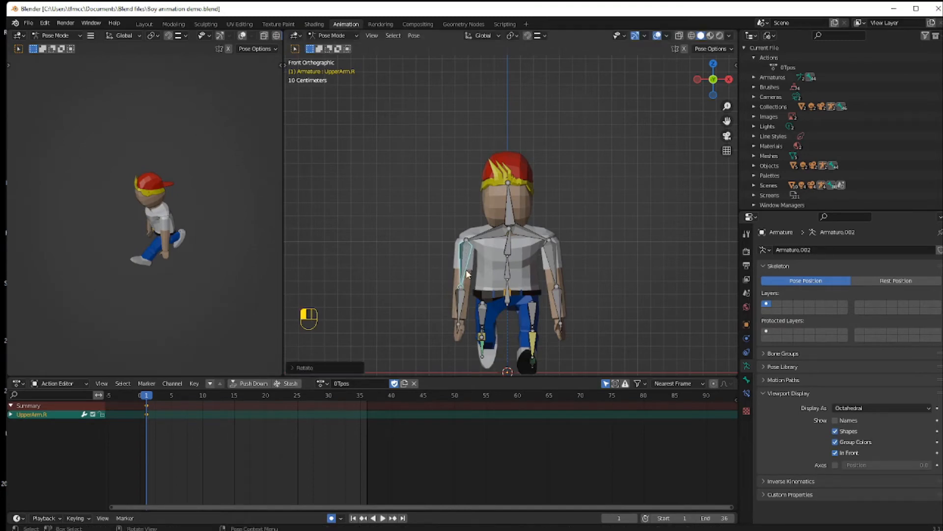
- At frame 1, rotate the LowerArm.L bone about 85° in right side view so the left elbow bends forward
key(KP_3)
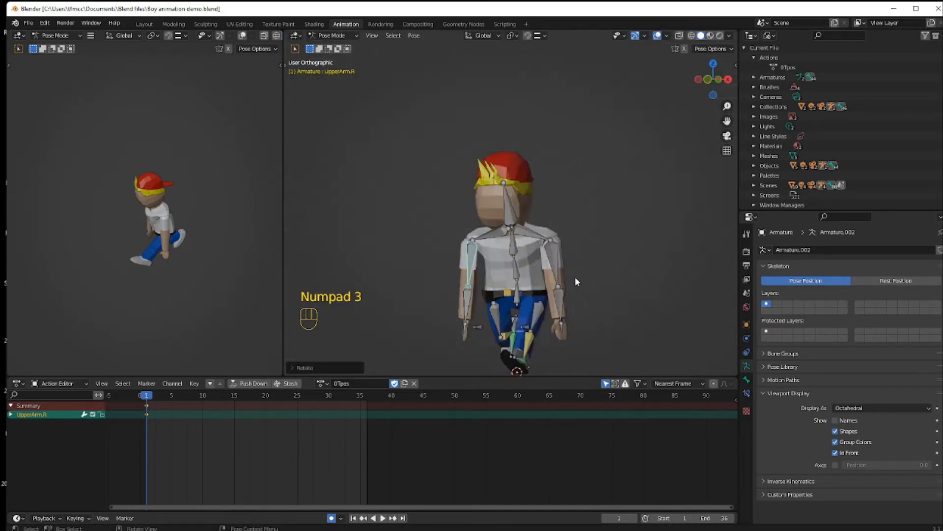
click(523, 301)
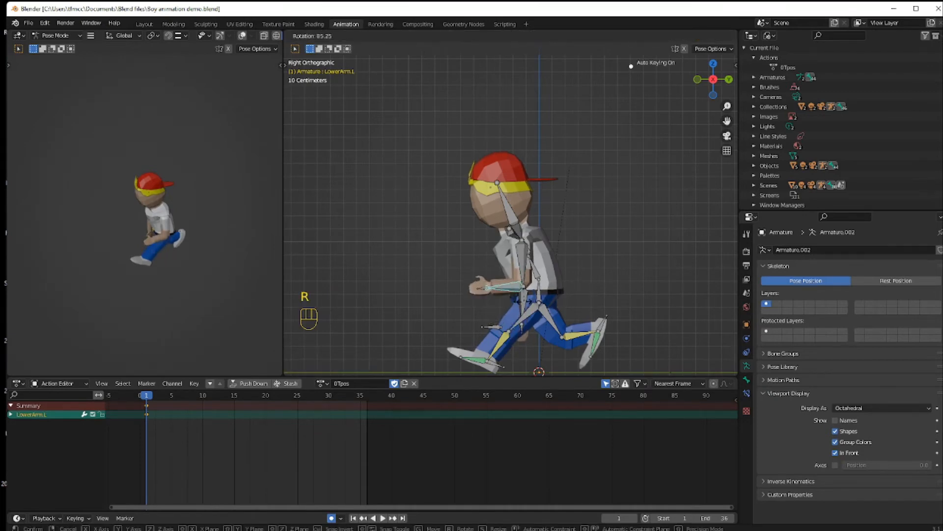
click(538, 330)
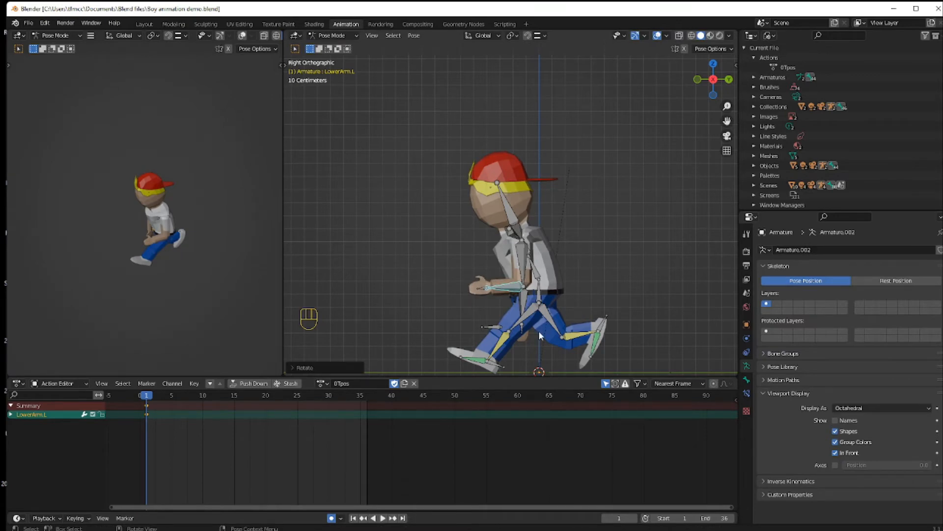
- At frame 1, rotate the LowerArm.R bone in left side view so the right forearm points forward, nearly level with the left forearm
key(KP_9)
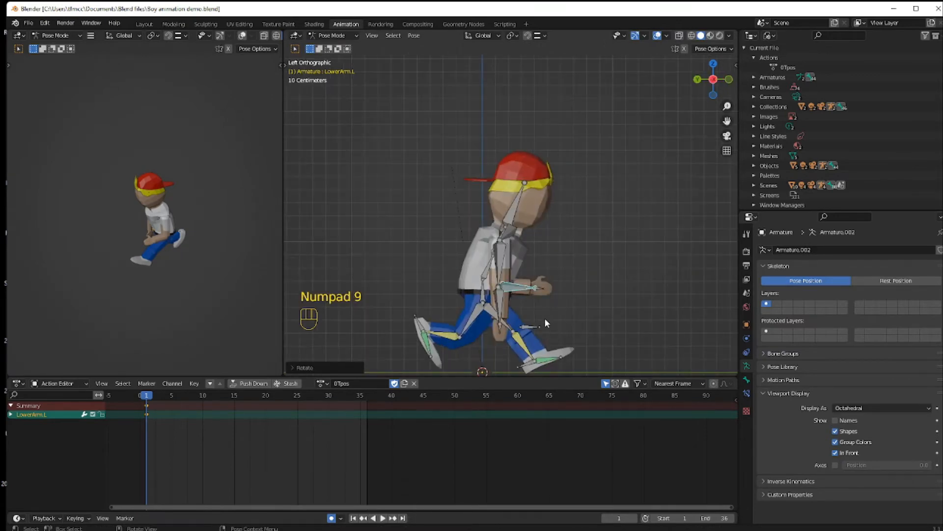
click(501, 305)
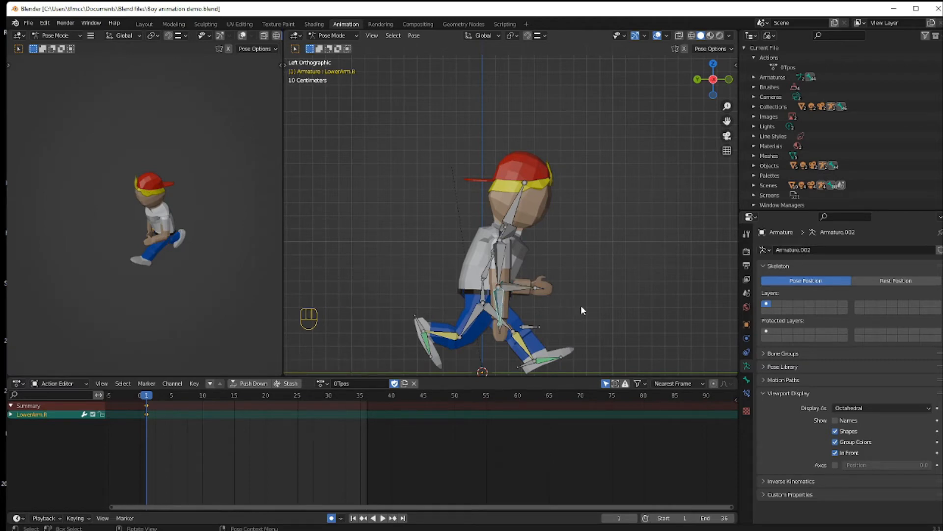
key(r)
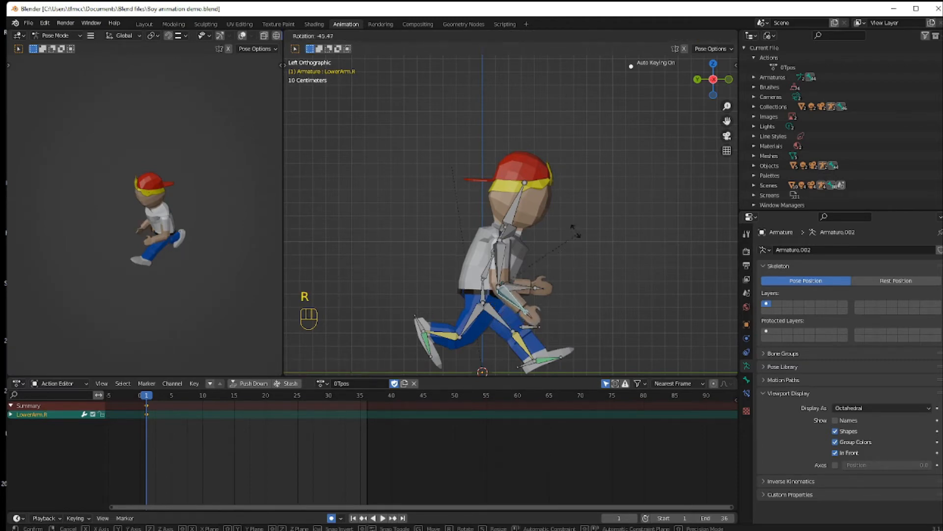
click(541, 188)
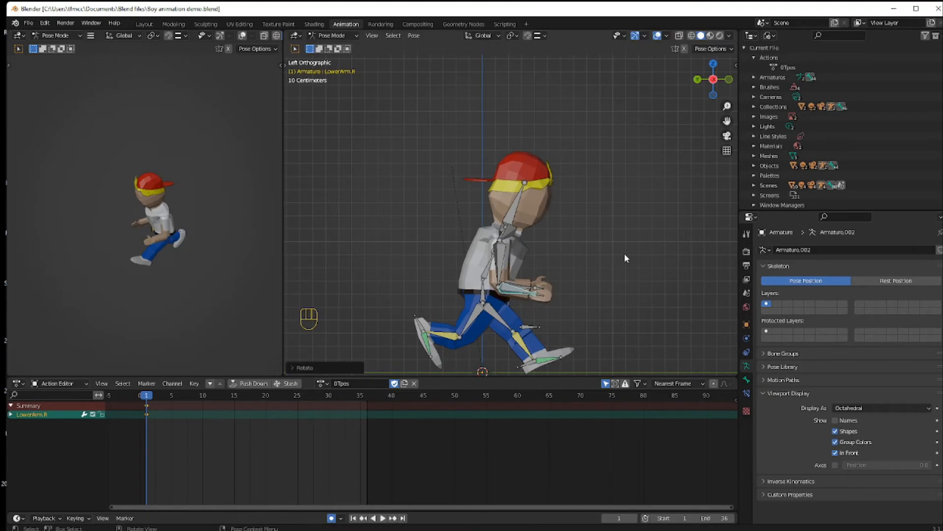
key(r)
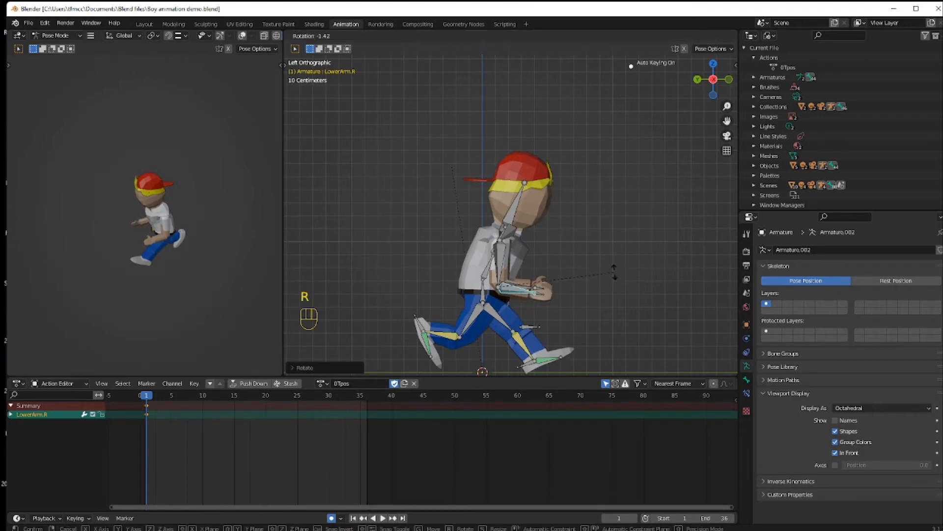
click(614, 270)
- At frame 1, rotate the UpperArm.L bone backward in right side view so the left elbow swings behind the torso
key(KP_9)
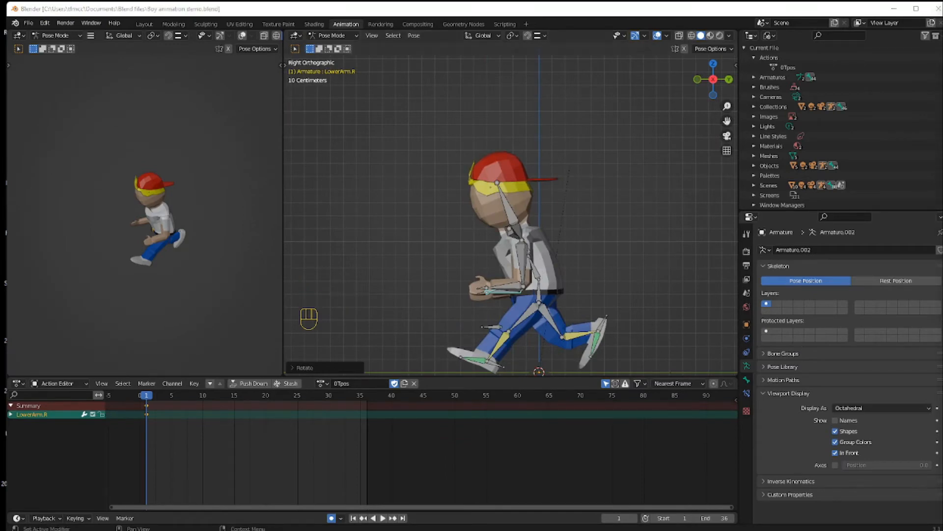
click(524, 263)
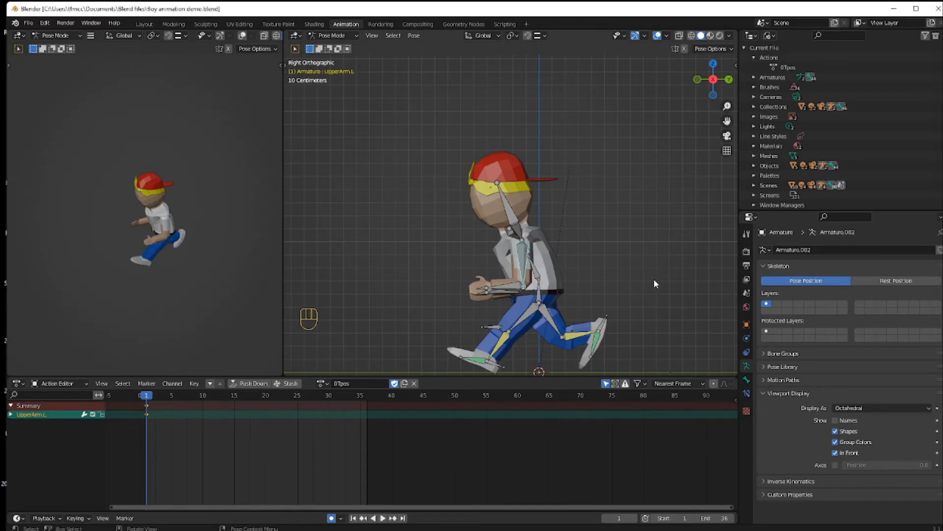
key(r)
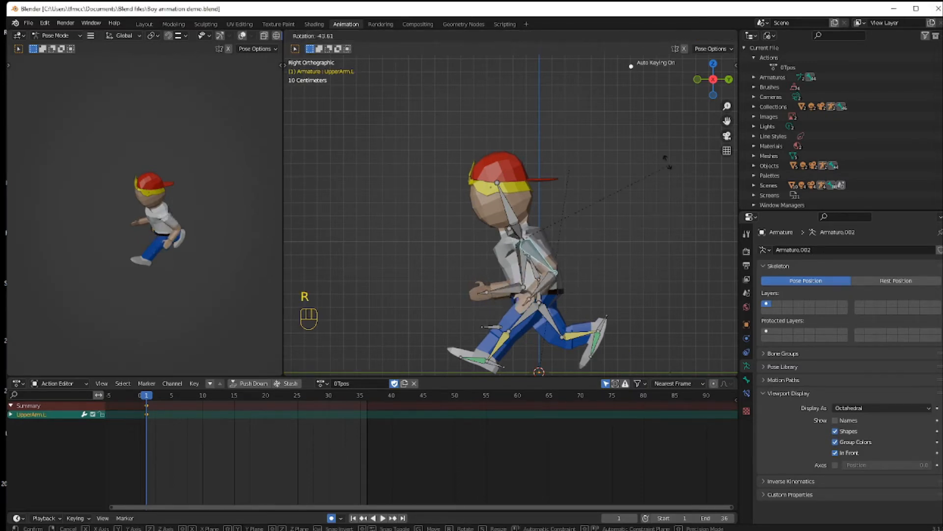
click(652, 117)
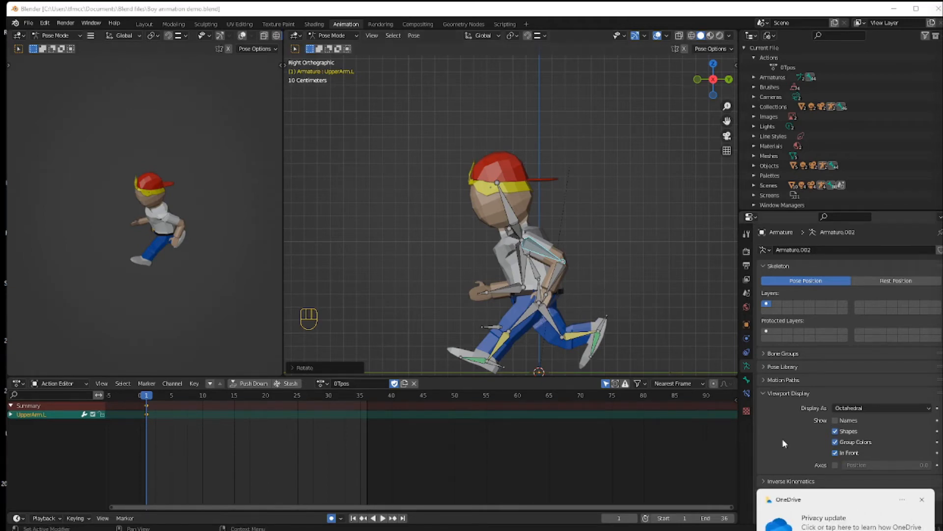
- Dismiss the OneDrive notification and, at frame 1, rotate the UpperArm.R bone about 38° so the right arm swings forward
click(922, 498)
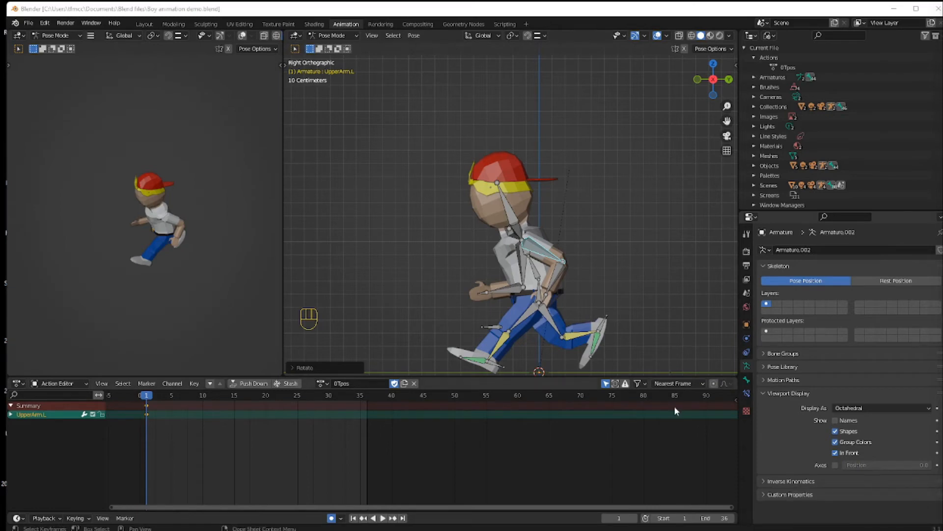
click(526, 270)
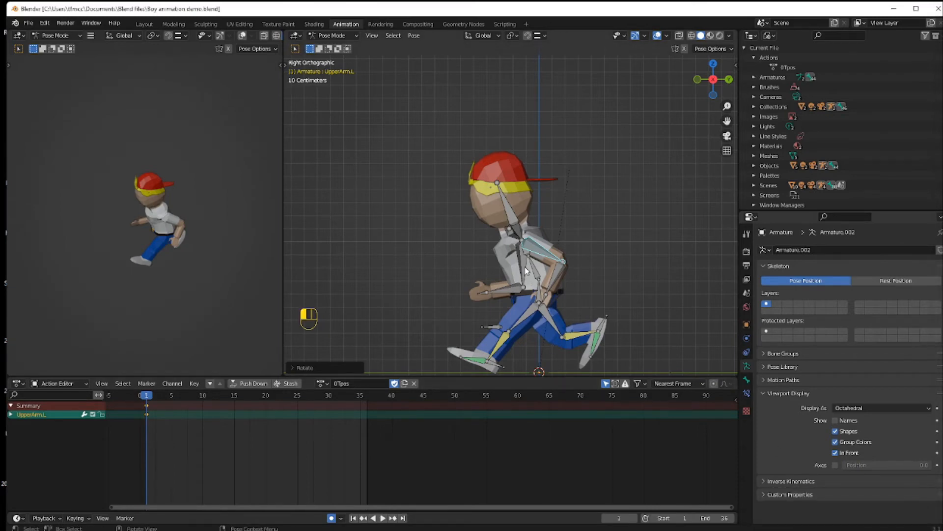
key(r)
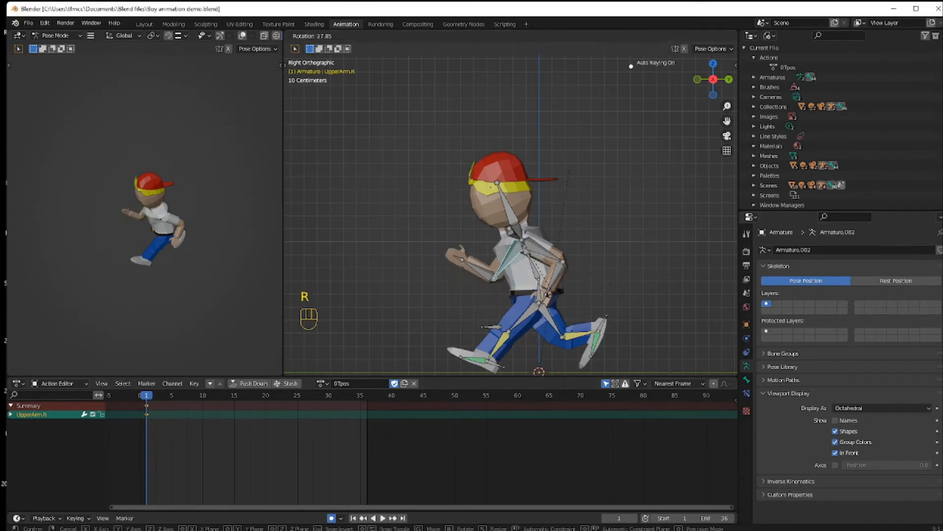
click(554, 296)
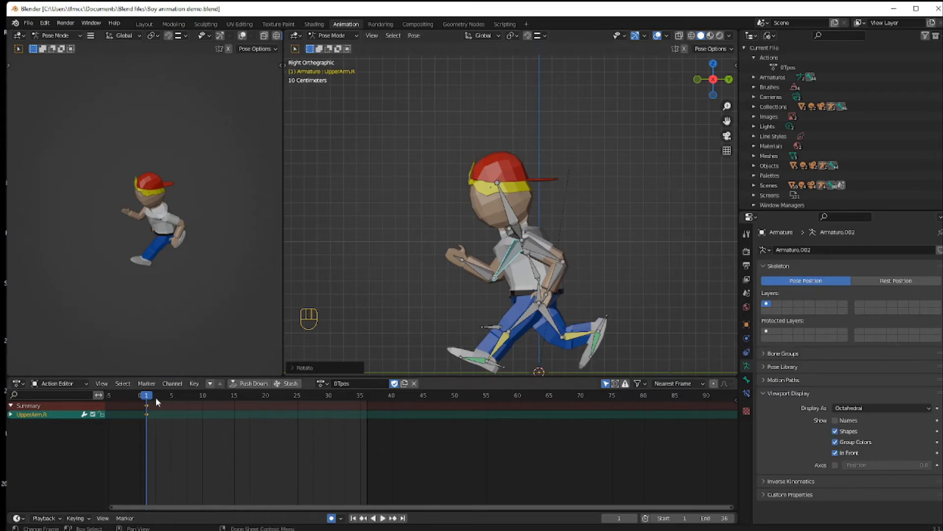
- At frame 3, rotate UpperArm.L farther back and up, and rotate LowerArm.L so the left forearm hangs straight down
drag(146, 392, 159, 397)
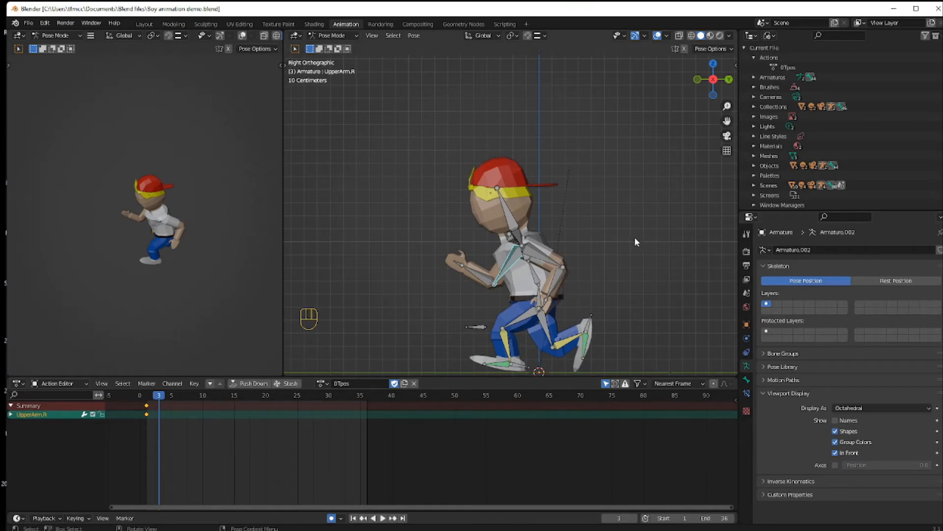
click(543, 258)
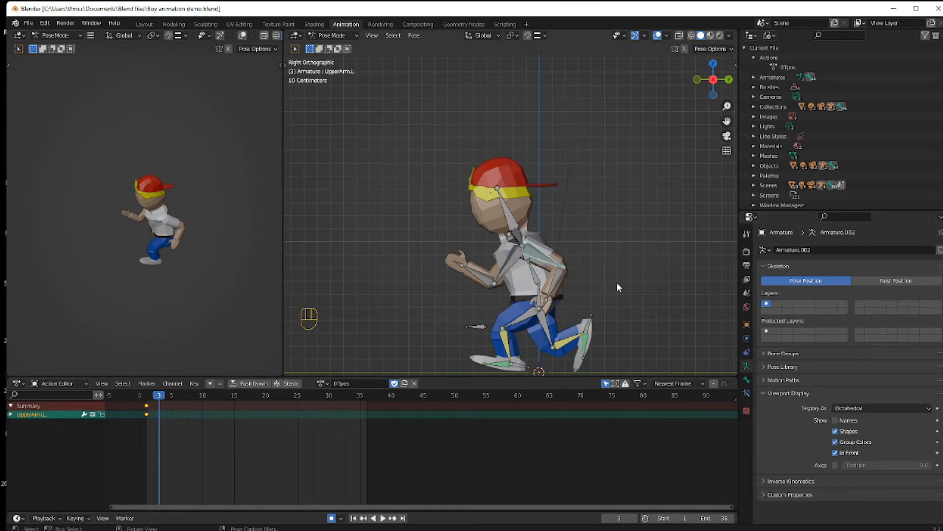
key(r)
click(621, 255)
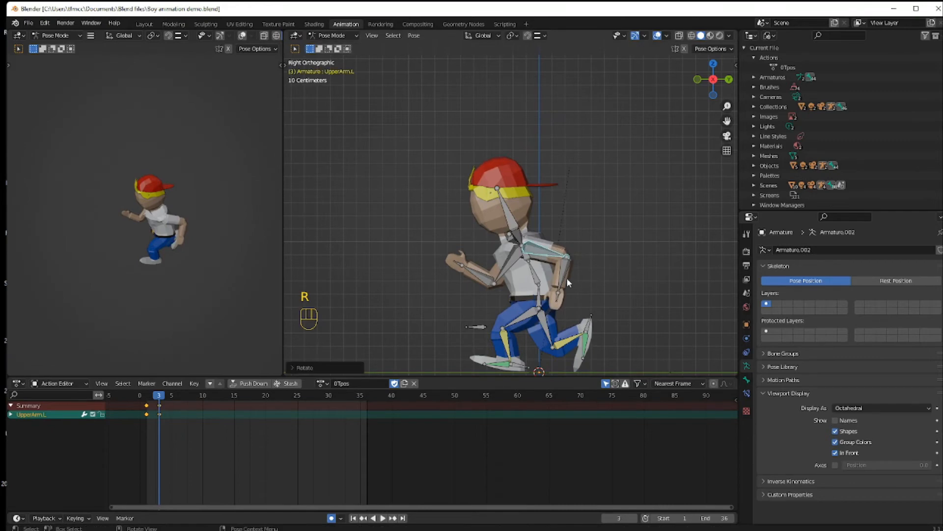
key(r)
click(570, 271)
key(r)
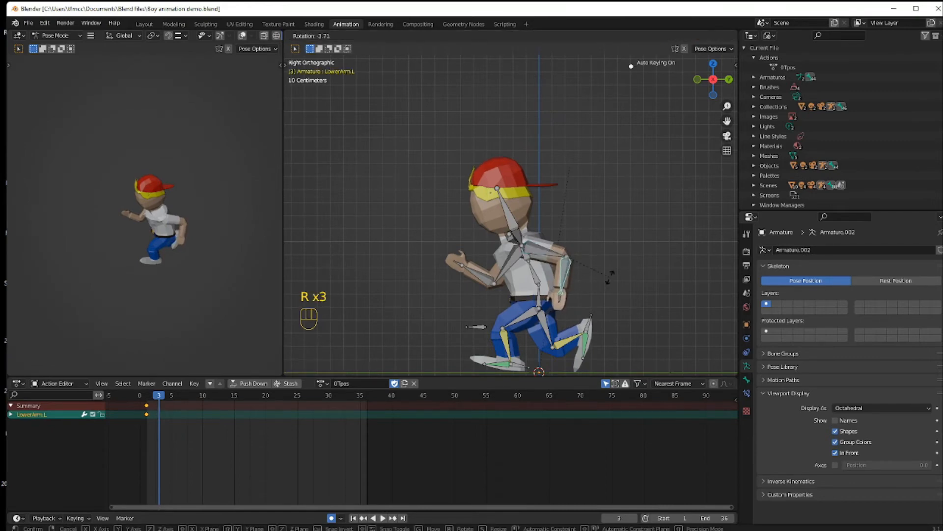
click(622, 273)
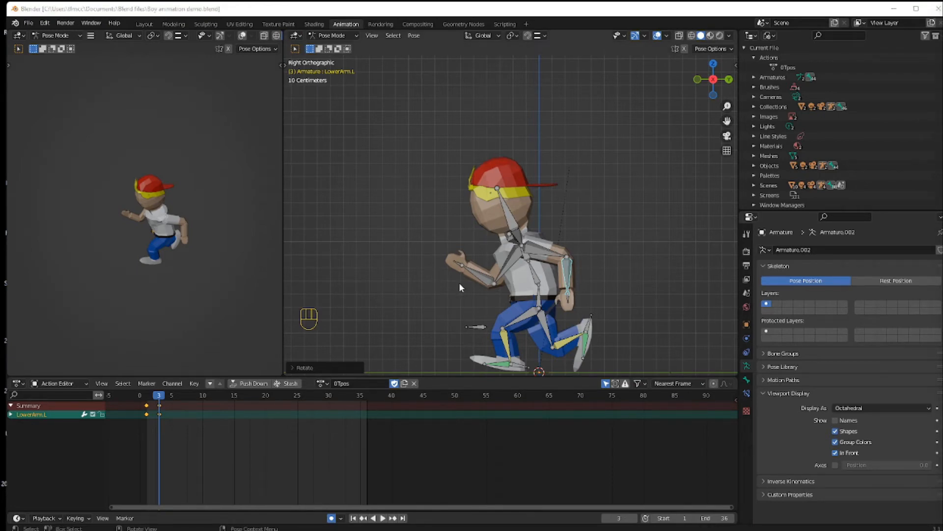
- At frame 3, rotate UpperArm.R farther forward and open the right elbow slightly by rotating LowerArm.R about -13°
click(513, 264)
key(r)
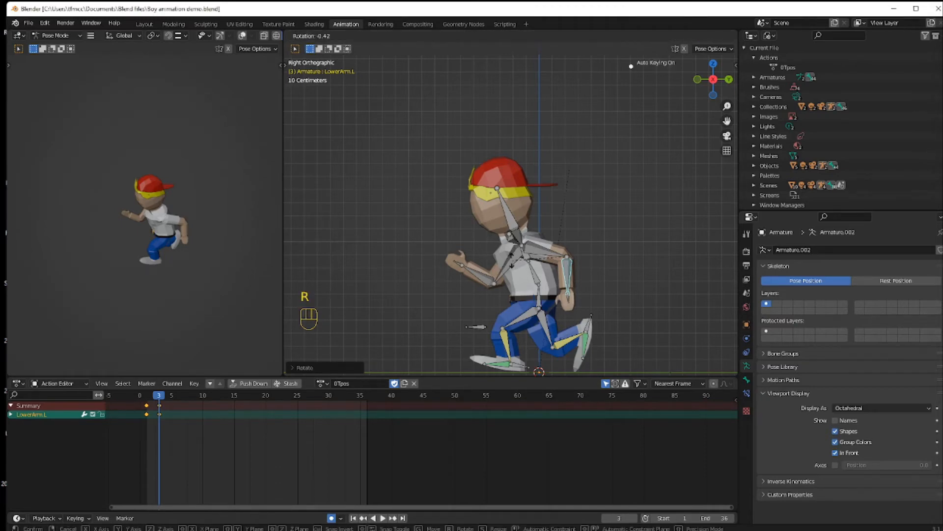
click(512, 265)
click(511, 267)
key(r)
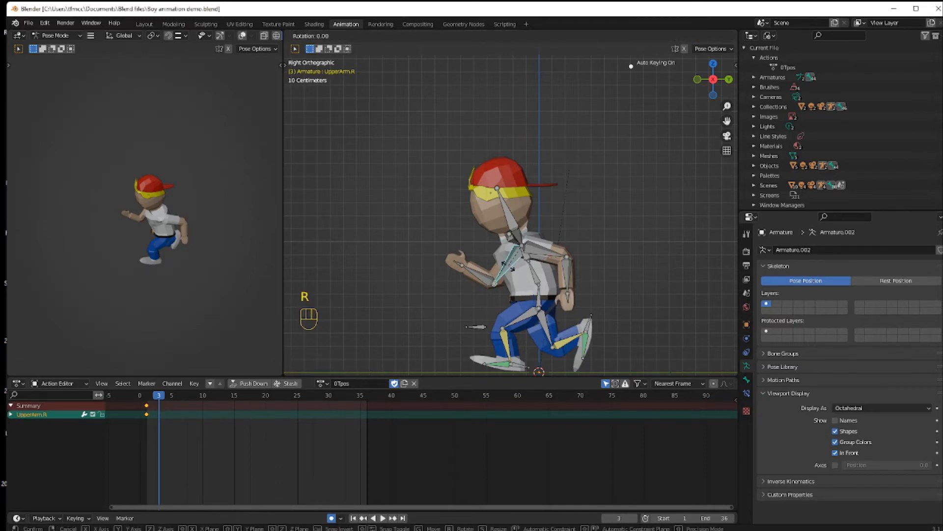
click(487, 269)
key(r)
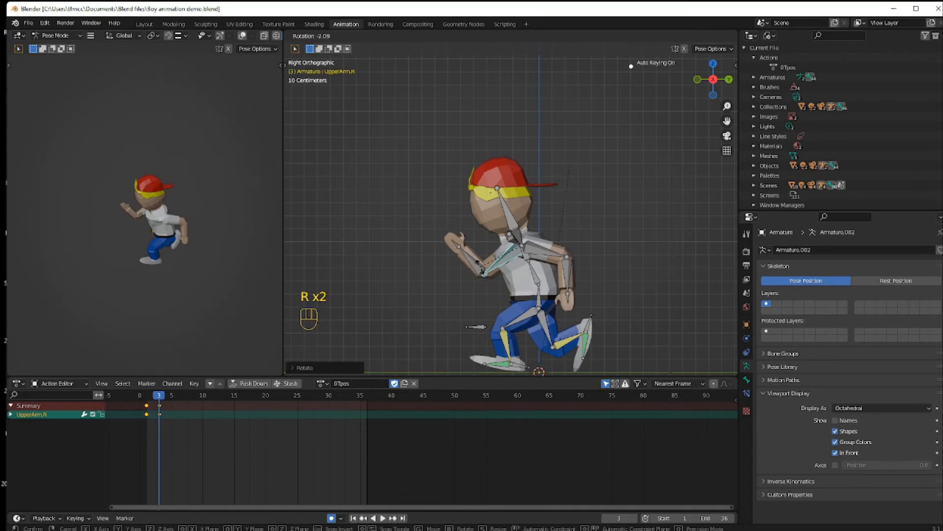
click(480, 270)
click(471, 261)
key(r)
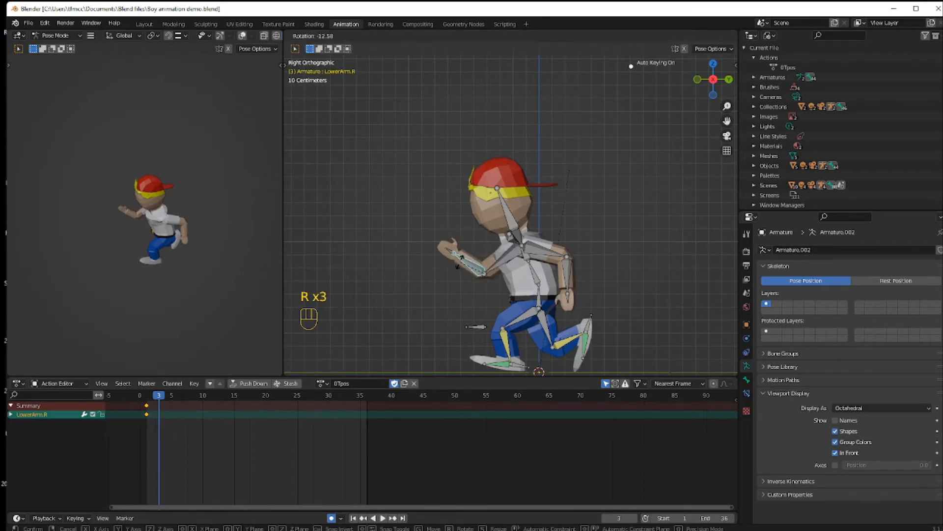
click(461, 256)
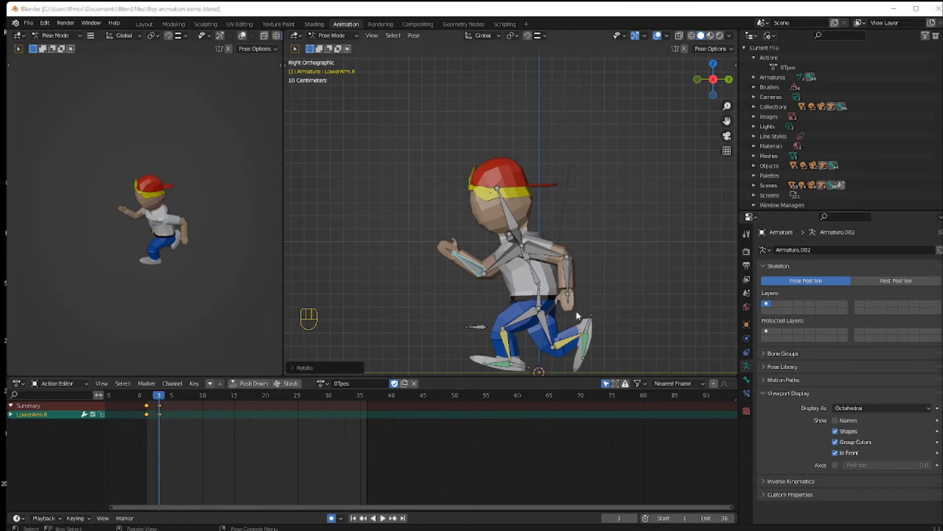
- At frame 7, swing UpperArm.L forward toward the torso and UpperArm.R back until the right forearm is nearly level
click(160, 396)
key(space)
drag(160, 396, 185, 397)
key(space)
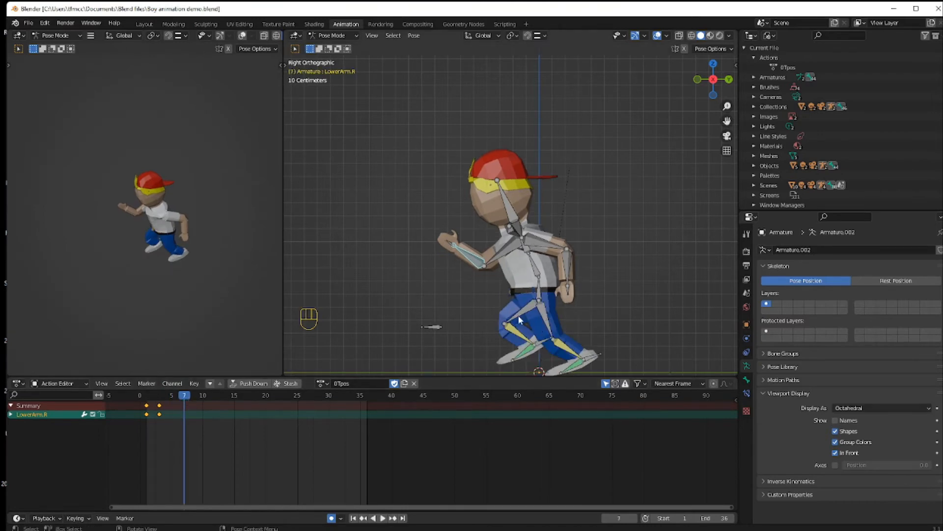
click(550, 245)
key(r)
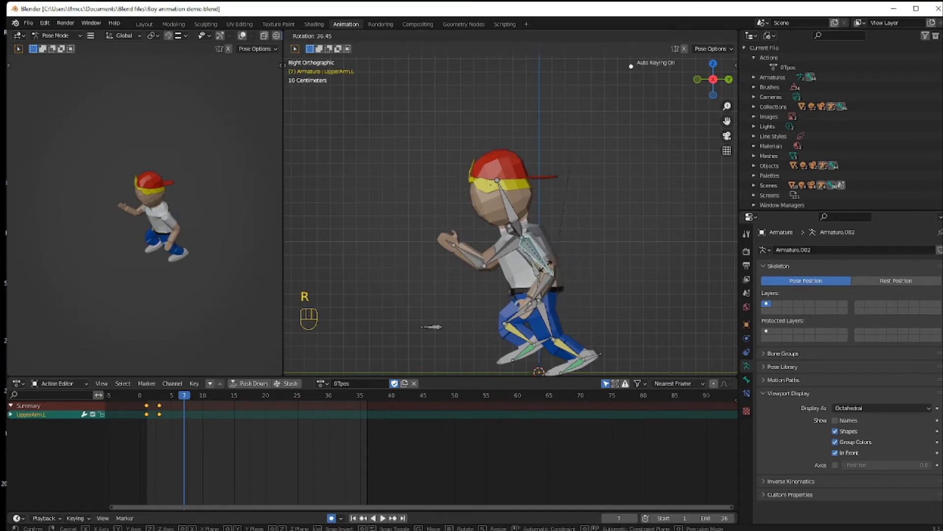
click(506, 253)
click(505, 252)
key(r)
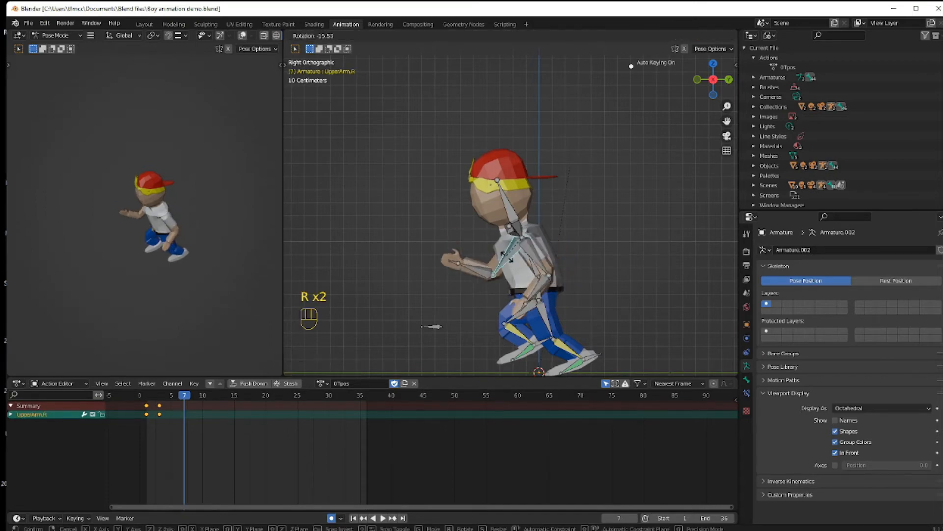
click(517, 263)
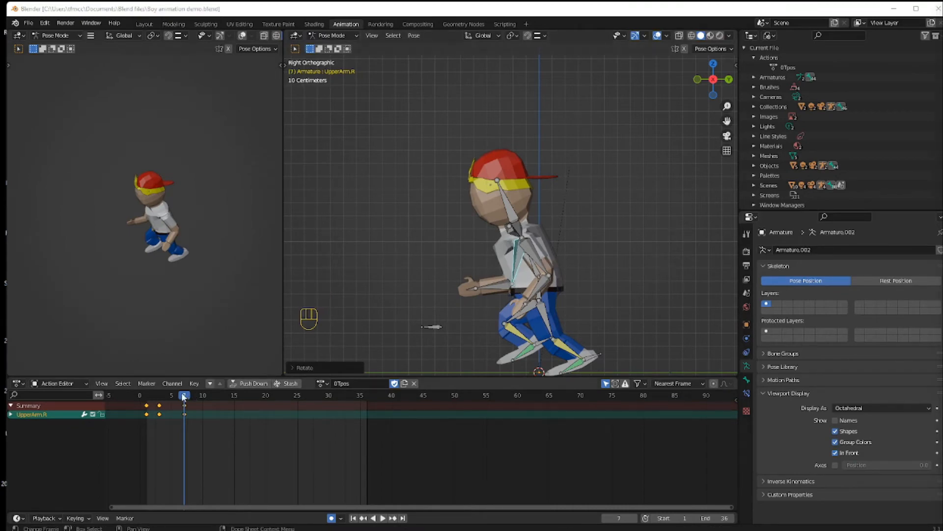
- At frame 10, rotate the UpperArm.L bone forward in right side view until the left forearm lines up with the right forearm
drag(189, 396, 204, 396)
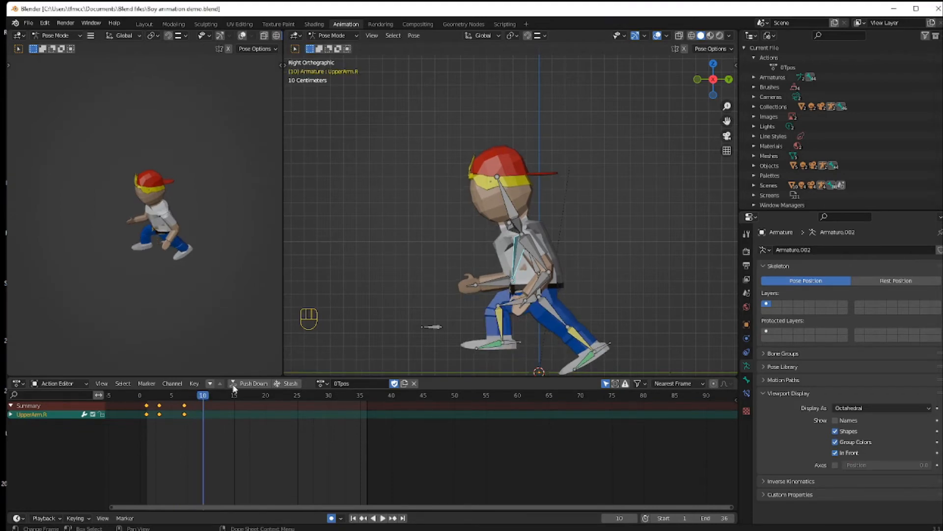
click(538, 255)
key(r)
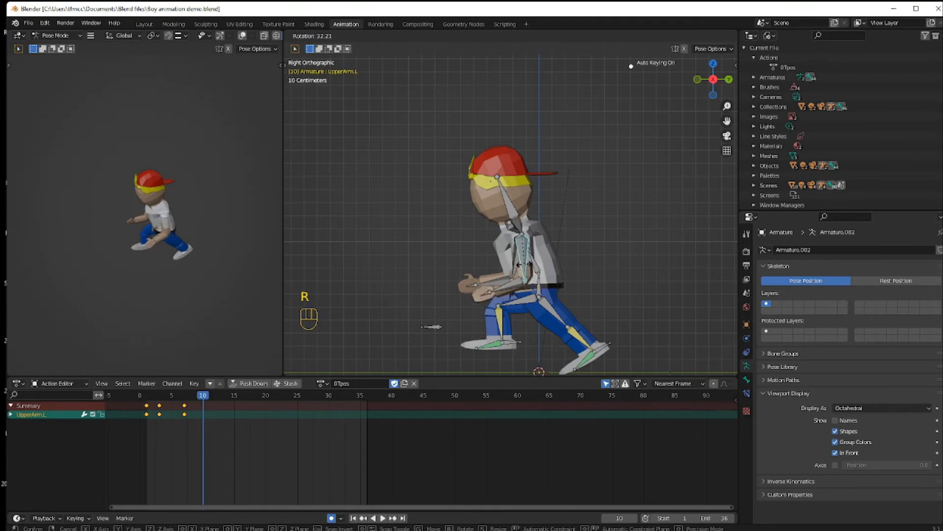
click(517, 273)
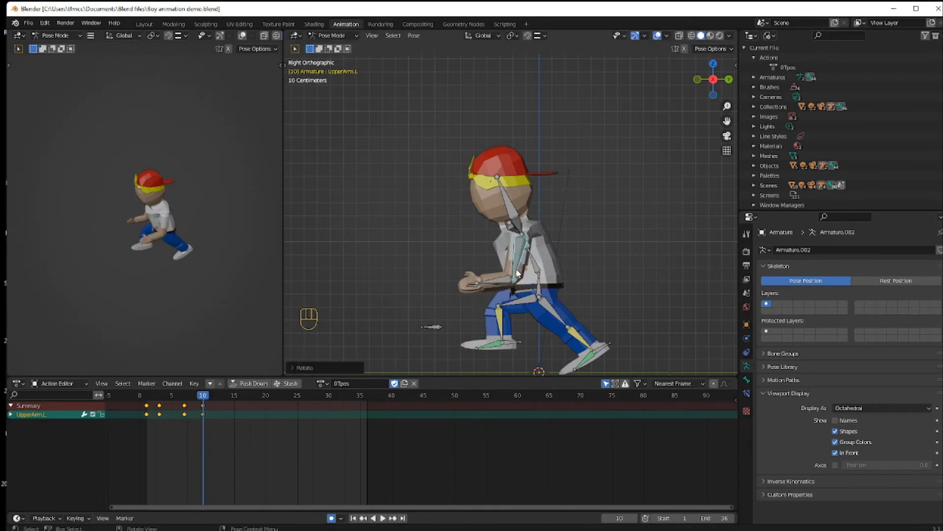
- At frame 10, rotate UpperArm.R backward in left side view and raise the right forearm by rotating LowerArm.R about -12°
key(KP_9)
click(495, 257)
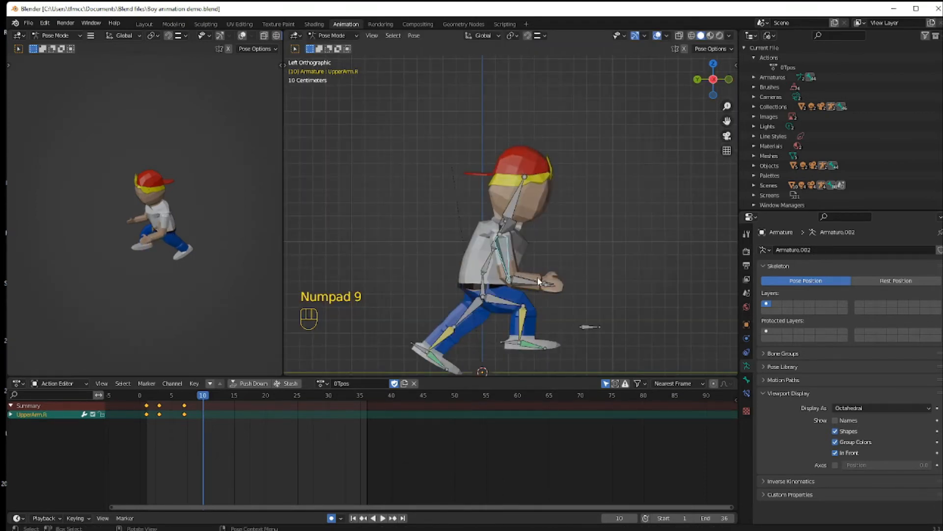
key(r)
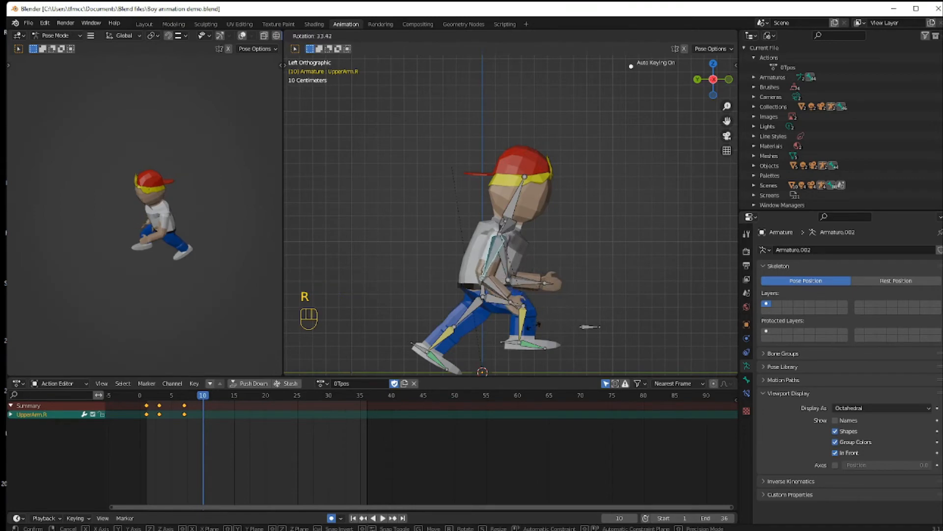
click(529, 329)
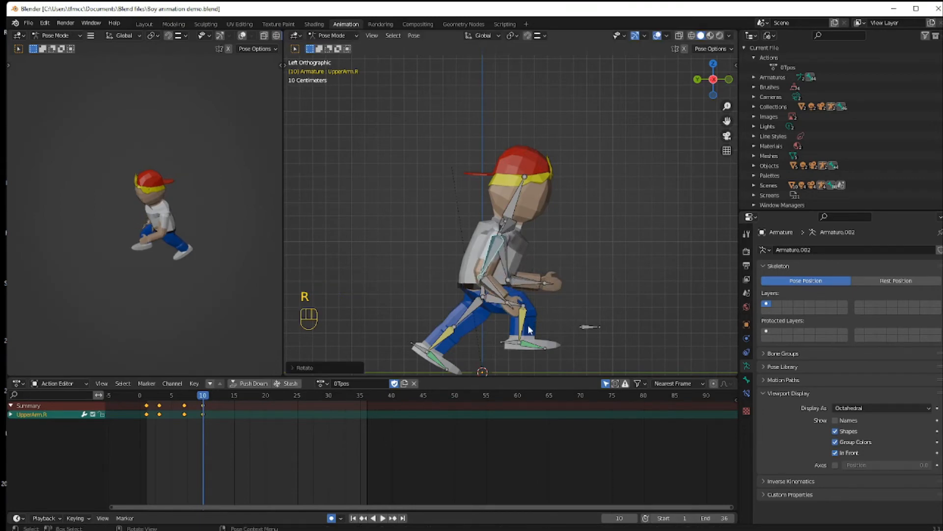
click(496, 289)
key(r)
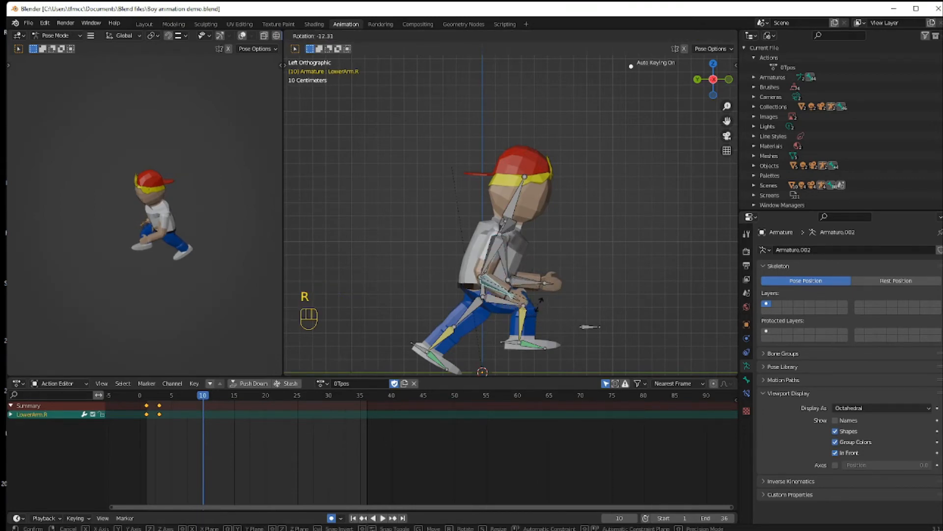
click(539, 300)
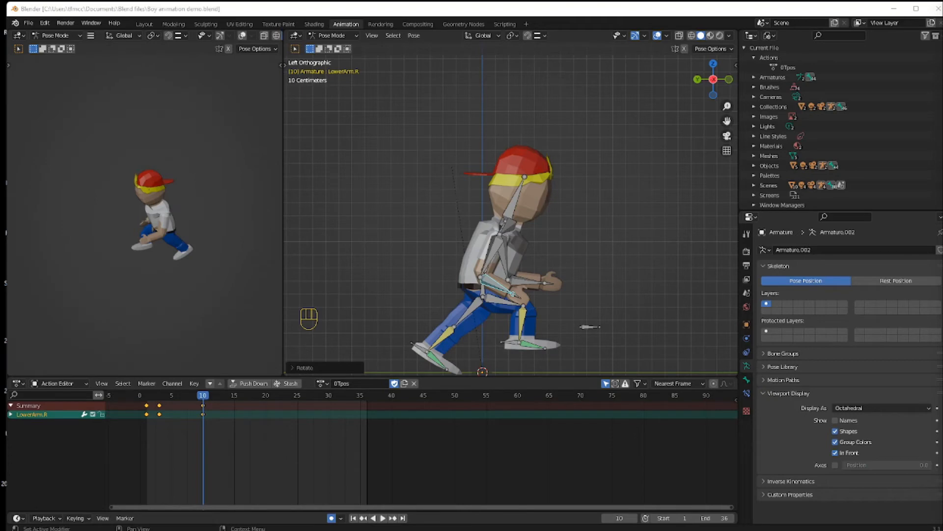
- At frame 13, rotate UpperArm.L about 32° forward in right side view and lower LowerArm.L until the left forearm is nearly level
drag(207, 397, 222, 396)
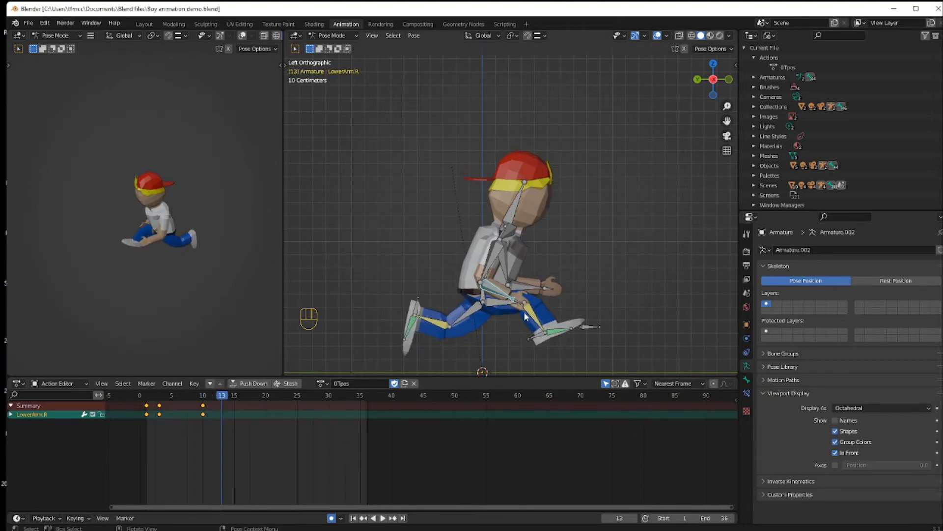
click(632, 311)
key(KP_9)
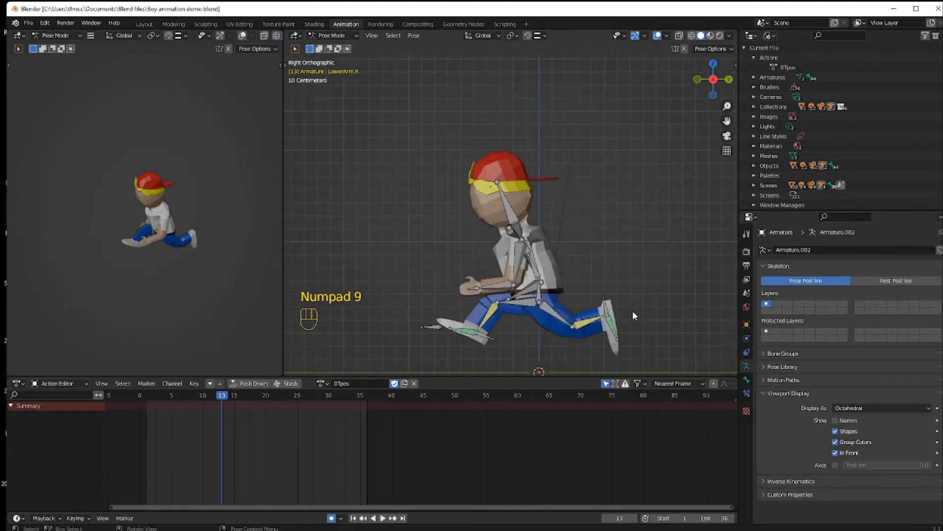
click(520, 263)
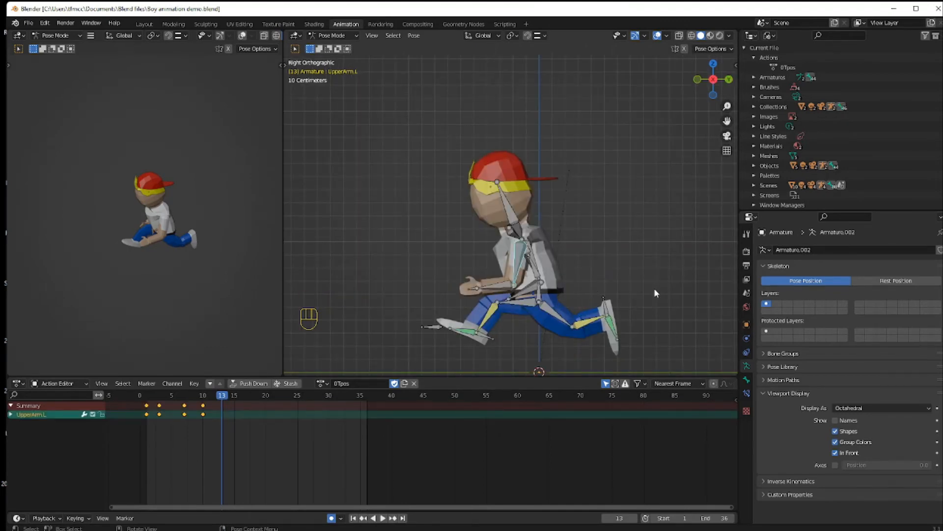
key(r)
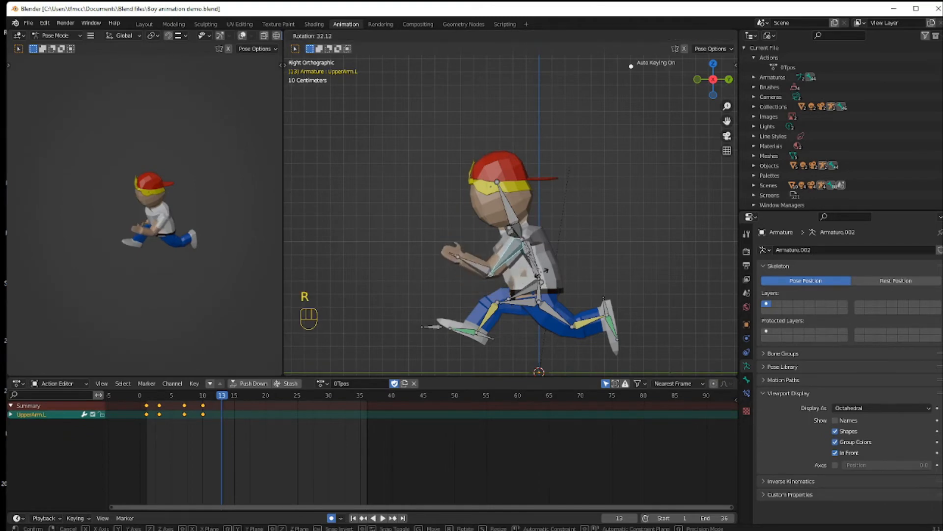
click(493, 274)
click(476, 269)
key(r)
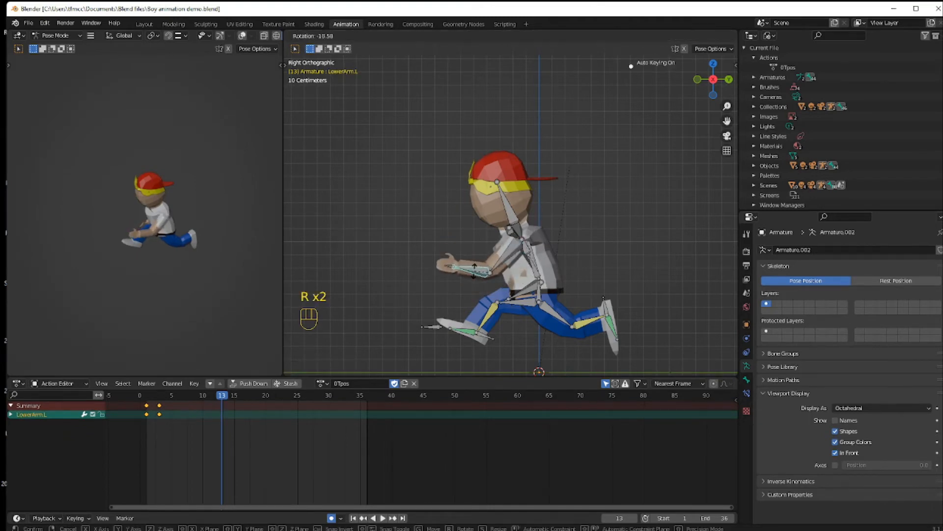
click(476, 273)
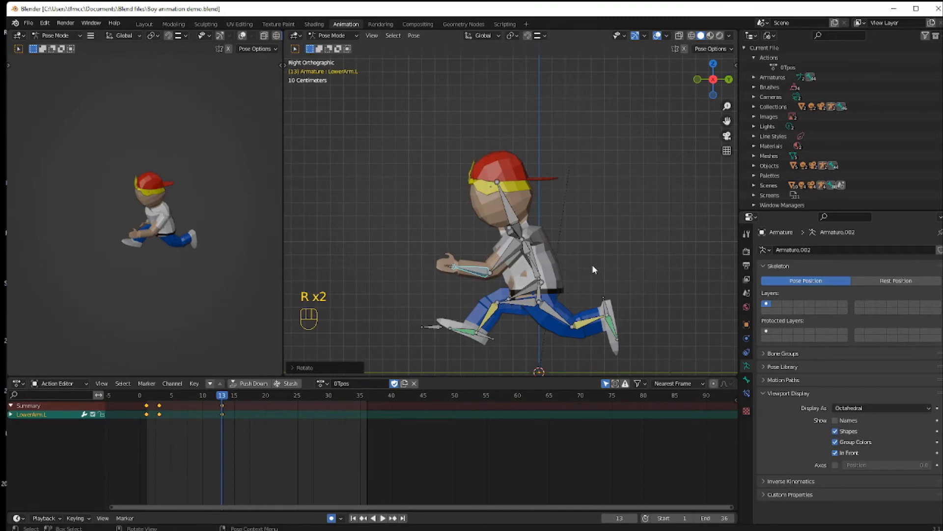
- At frame 13, rotate the UpperArm.R bone about 21° backward in left side view so the right elbow swings behind the torso
key(KP_9)
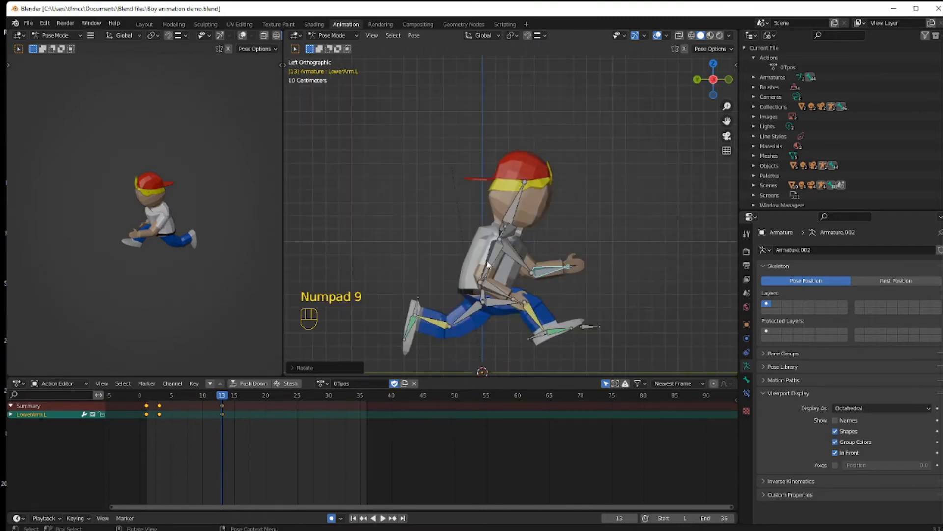
click(486, 258)
key(r)
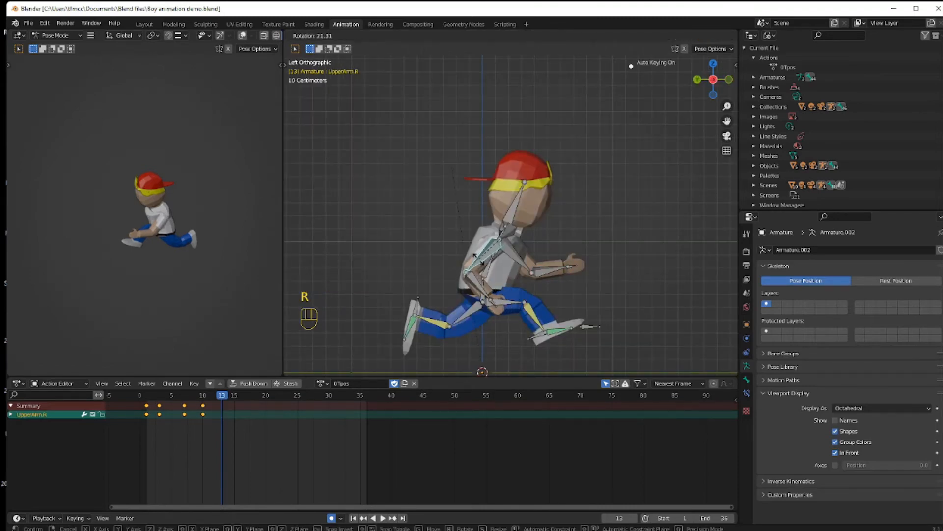
click(474, 255)
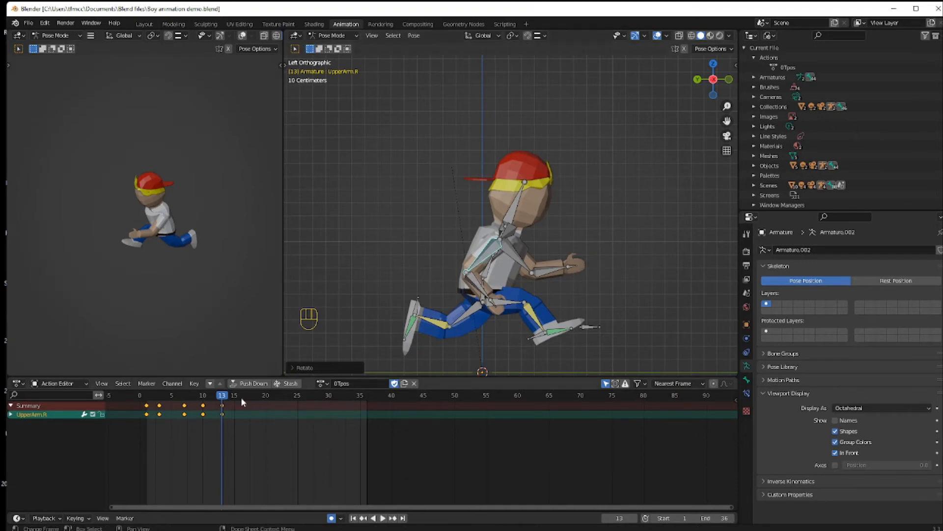
- At frame 16, rotate UpperArm.L about -15° in right side view so the left forearm swings lower and slightly back
mouse_move(225, 397)
mouse_down()
mouse_move(154, 397)
mouse_move(223, 397)
mouse_up()
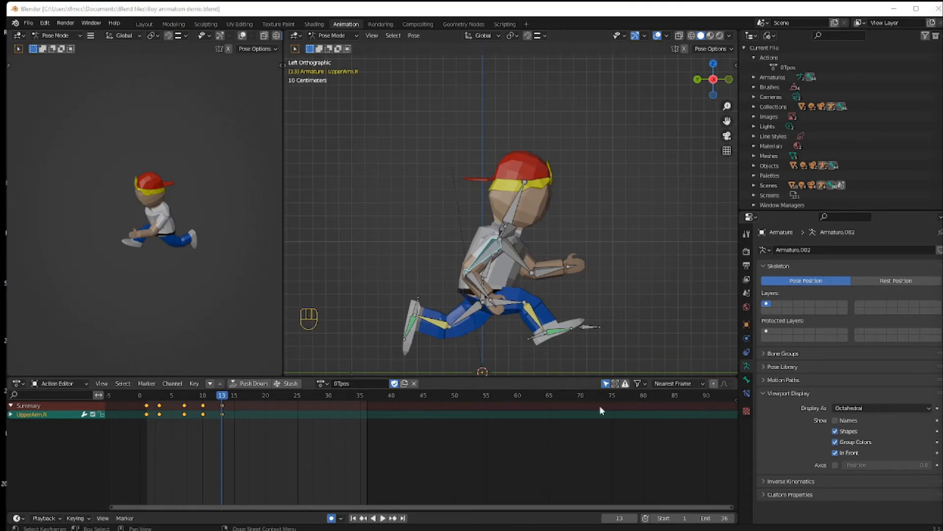
drag(222, 395, 242, 398)
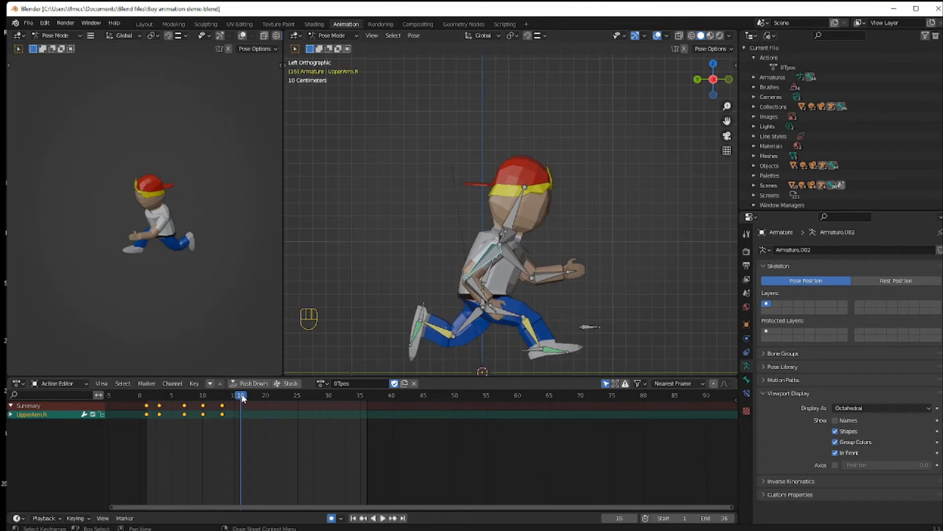
key(KP_9)
click(379, 347)
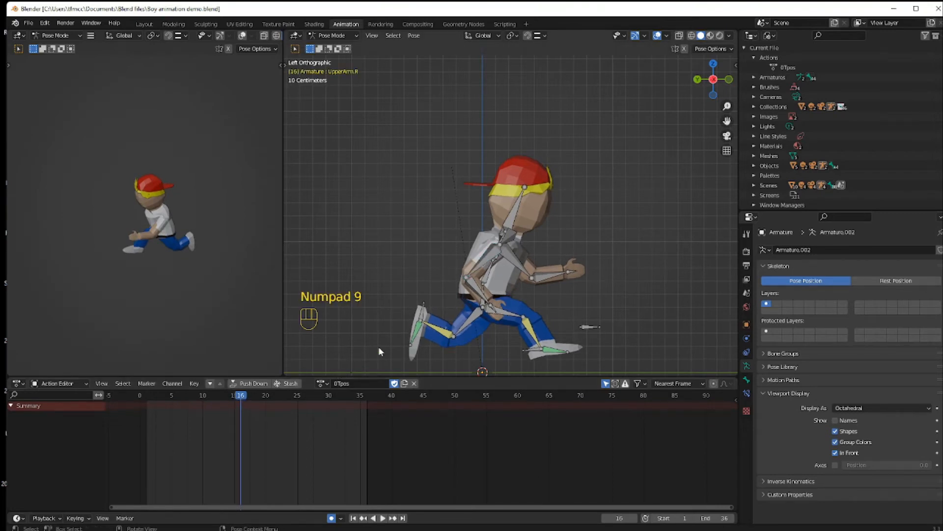
key(KP_9)
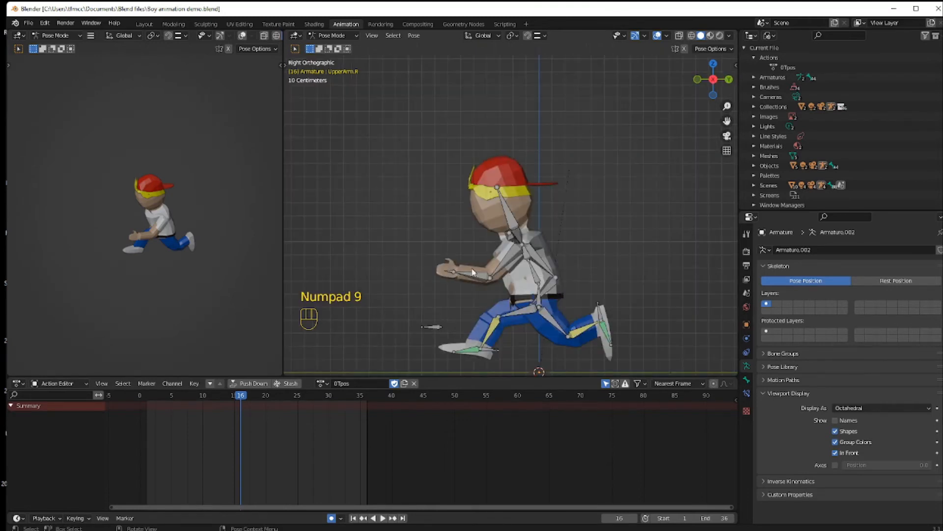
click(510, 262)
key(r)
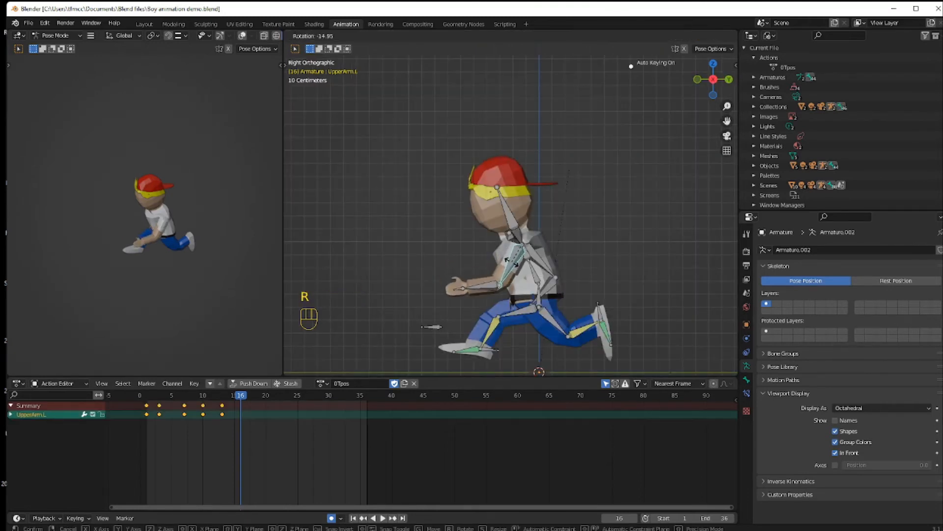
click(537, 267)
- At frame 16, rotate the UpperArm.R bone slightly forward in left side view
key(KP_9)
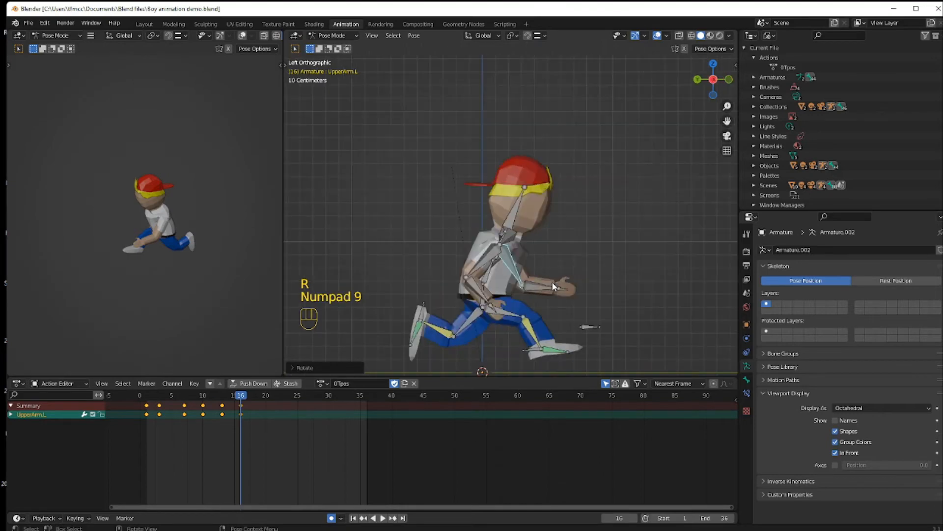
click(484, 265)
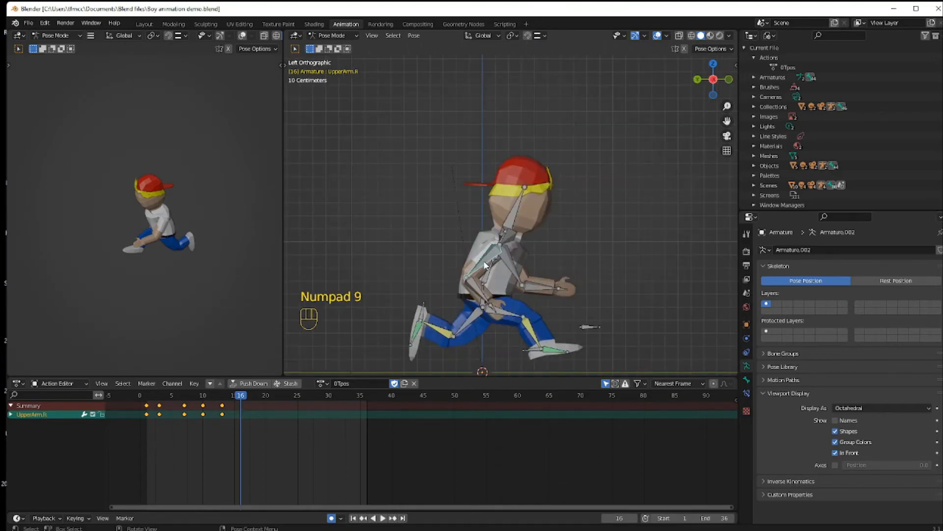
key(r)
click(490, 266)
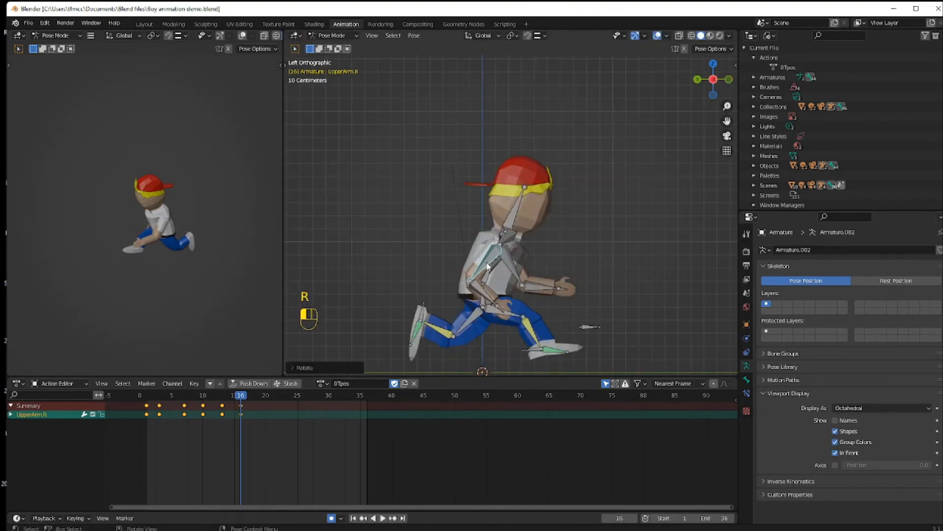
click(241, 398)
mouse_move(241, 398)
mouse_down()
mouse_move(139, 401)
mouse_move(243, 401)
mouse_up()
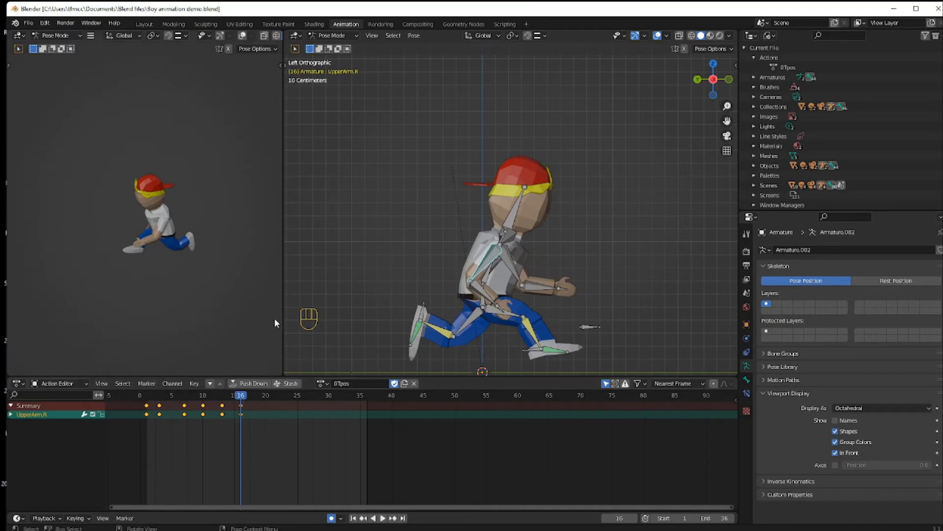
- Check the frame 16 pose from several views, then select all bones and enlarge the Action Editor to show every bone channel
click(392, 278)
key(KP_9)
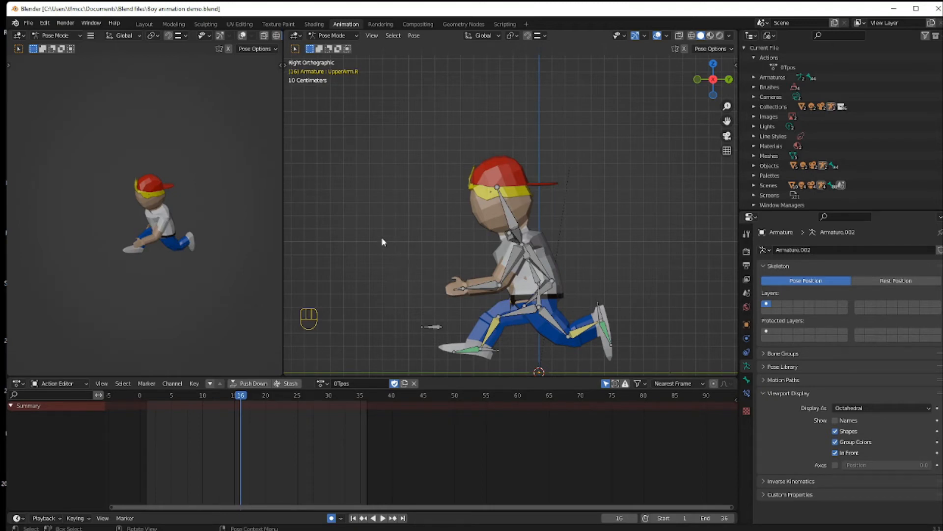
key(KP_7)
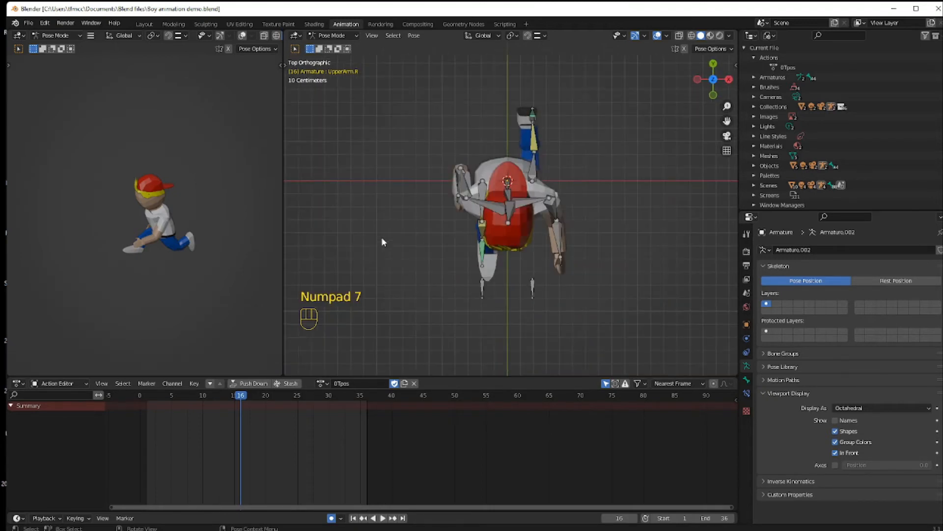
key(KP_1)
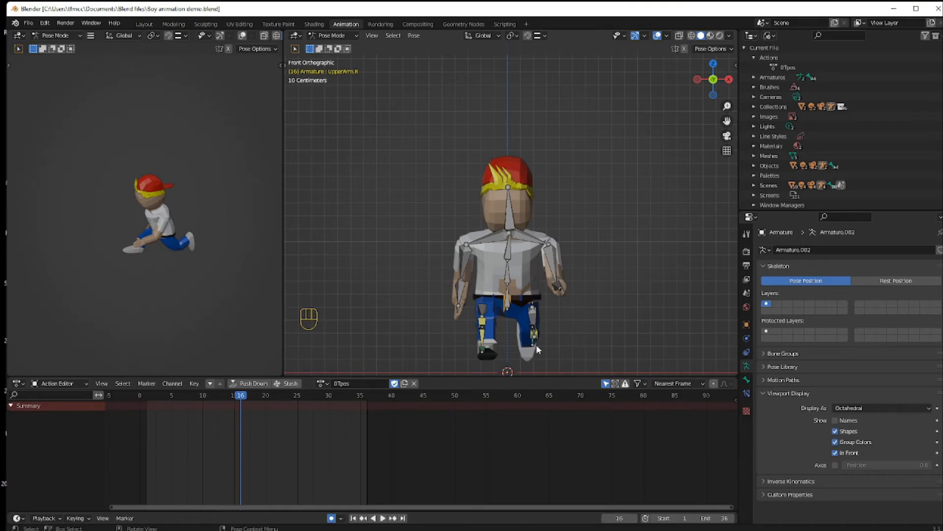
key(KP_3)
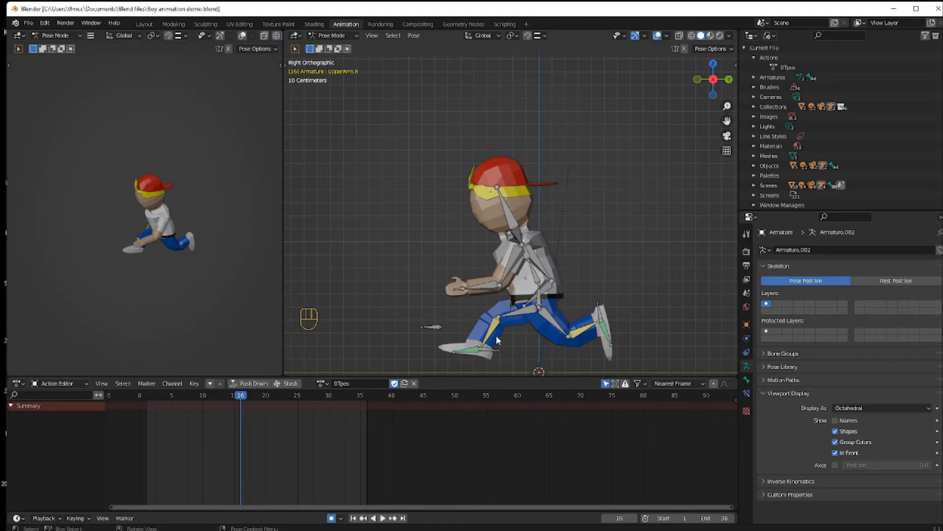
click(490, 350)
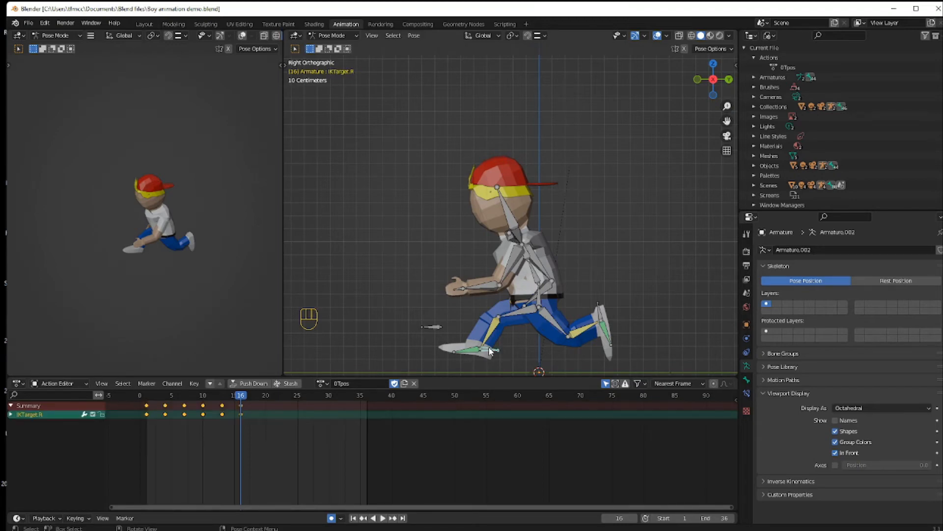
key(a)
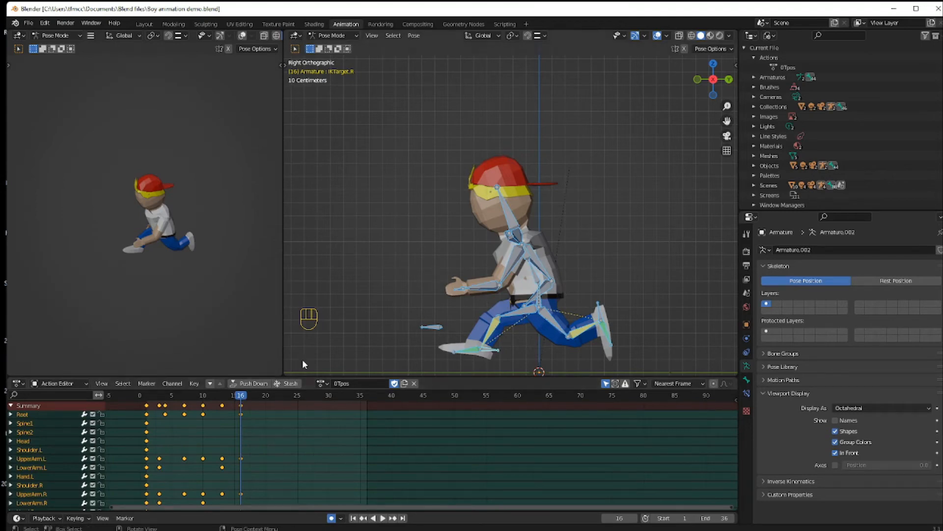
drag(311, 377, 324, 259)
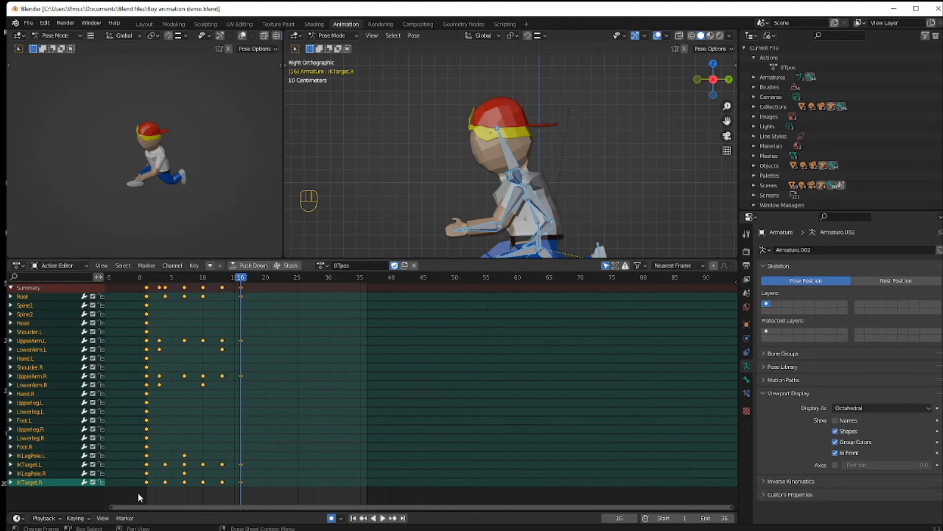
- Select all keyframes from frame 1 to 16, try to copy them, and try to paste them flipped at frame 19
drag(138, 493, 250, 281)
key(ctrl)
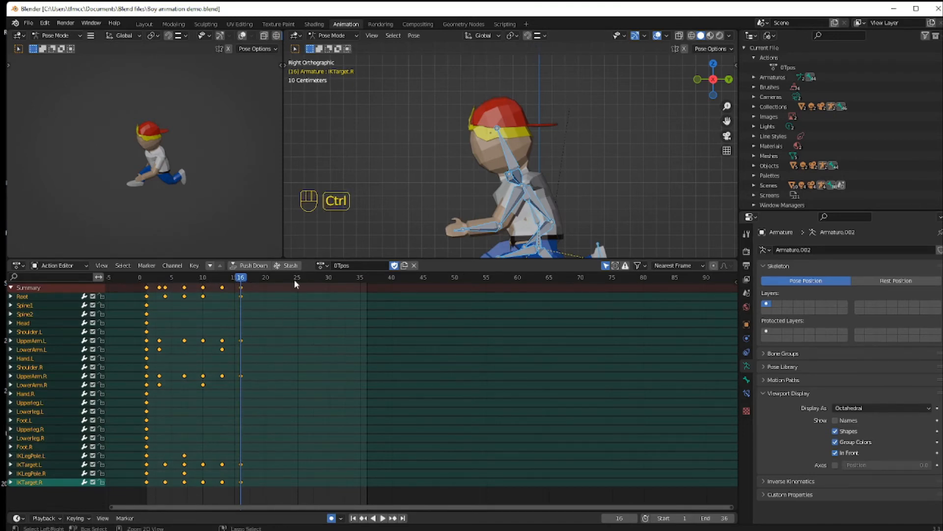
key(ctrl+c)
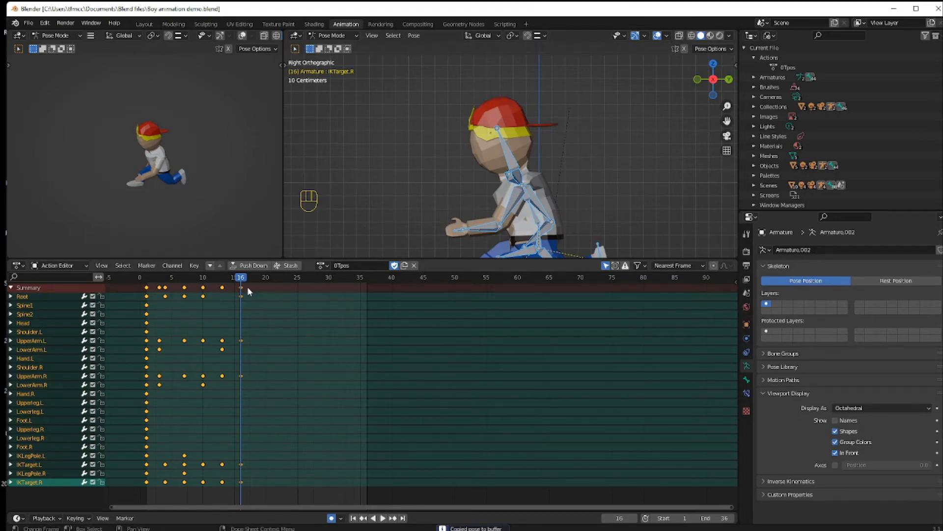
drag(244, 281, 262, 282)
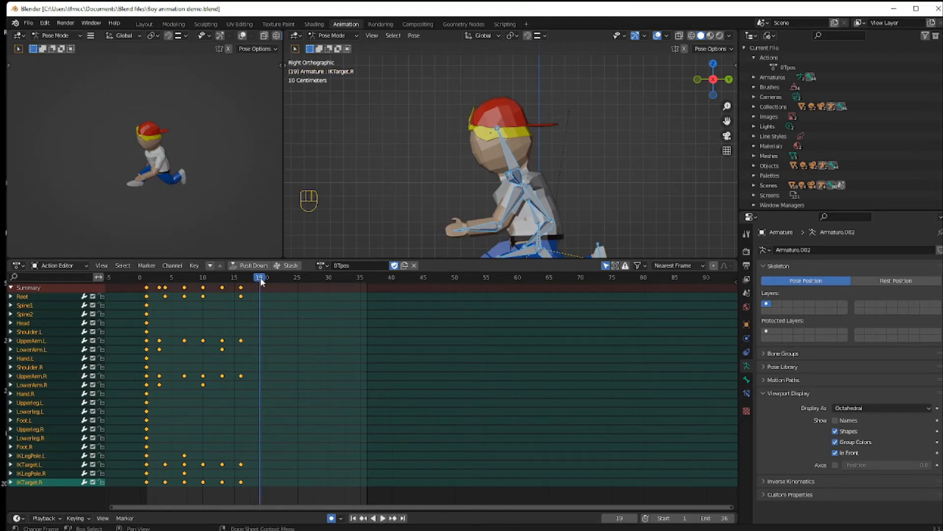
right_click(298, 307)
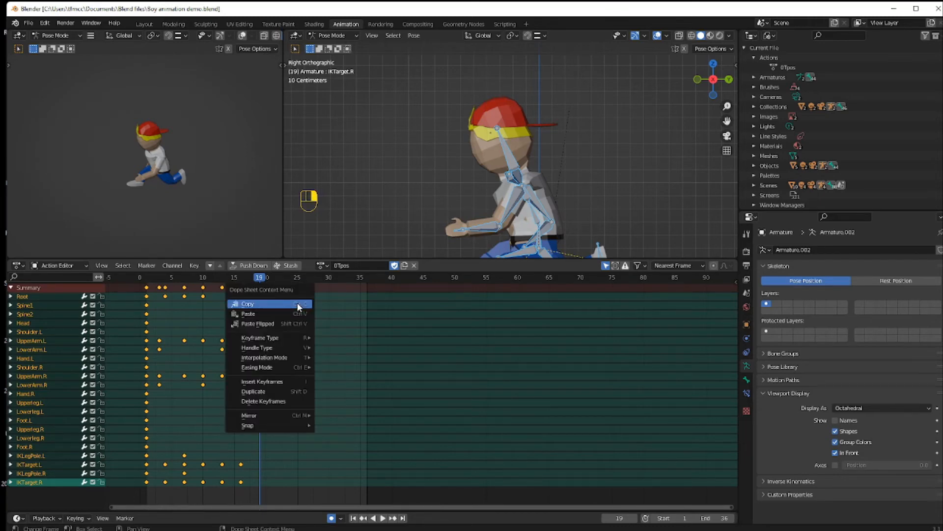
click(270, 328)
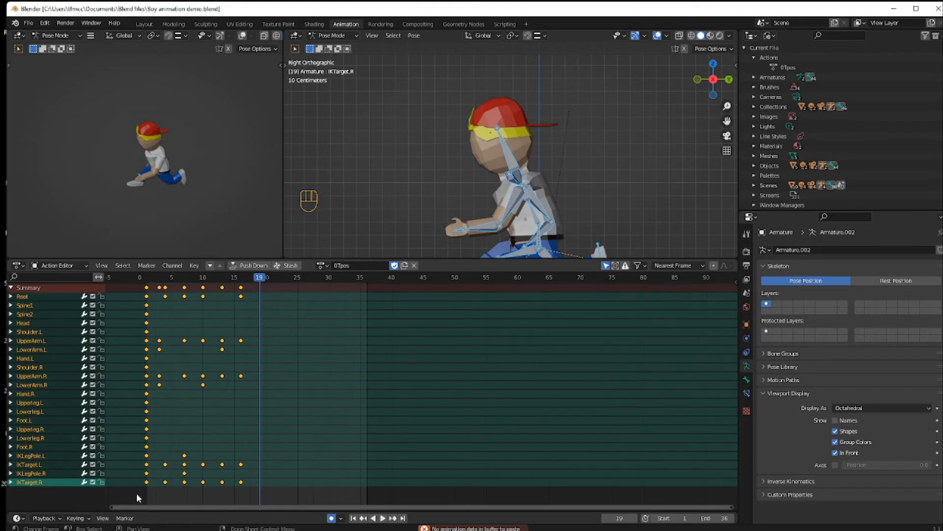
- Reselect all keyframes from frame 1 to 16, copy them in the Action Editor, and paste them flipped at frame 19
click(213, 489)
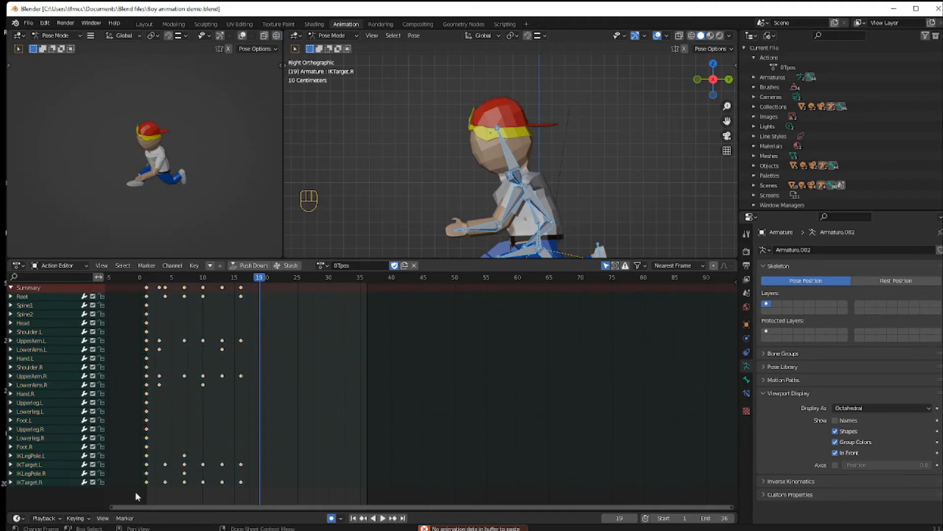
drag(135, 491, 258, 281)
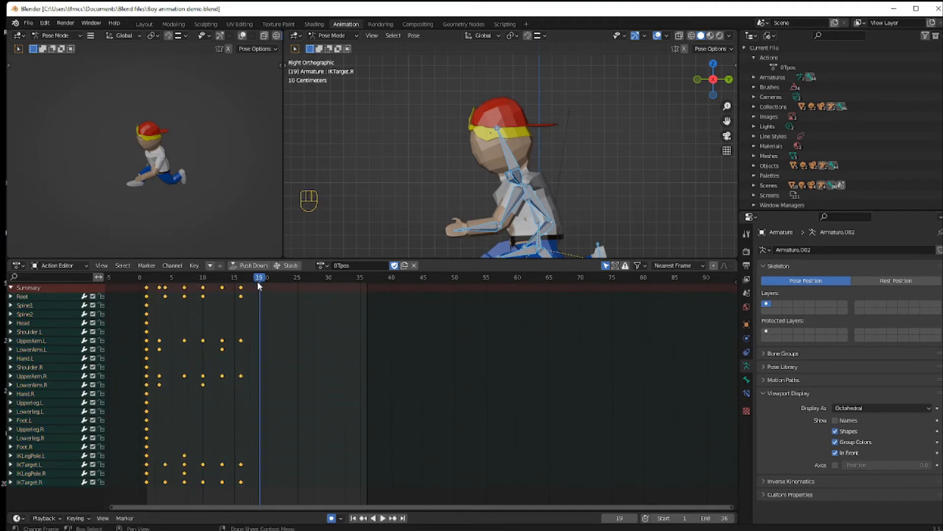
right_click(249, 303)
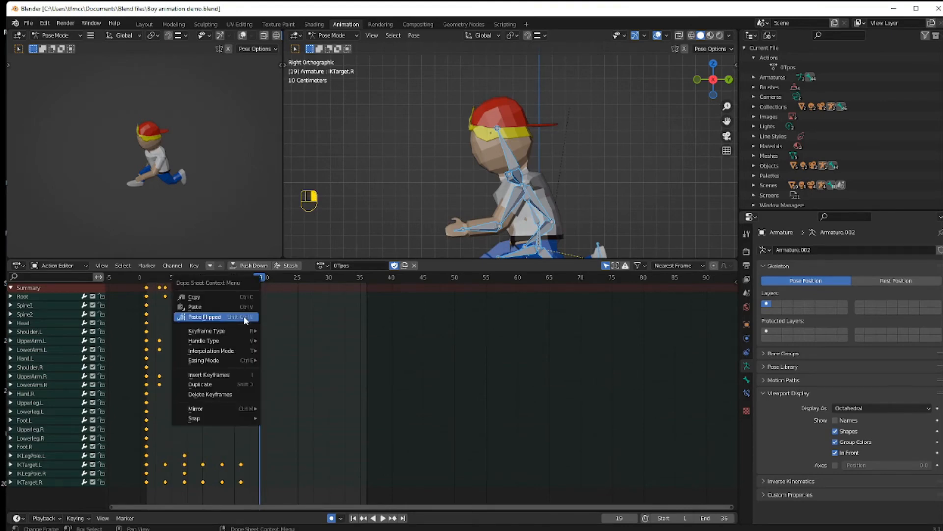
click(244, 297)
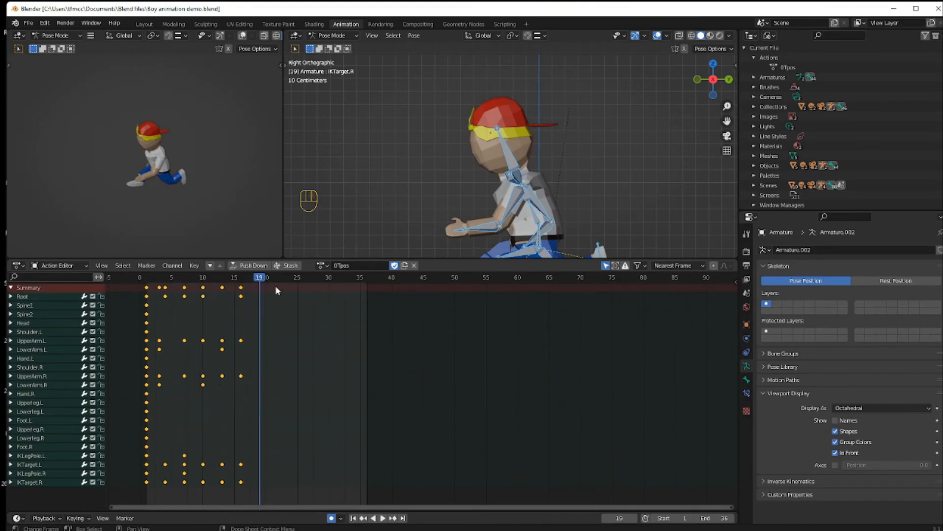
right_click(261, 279)
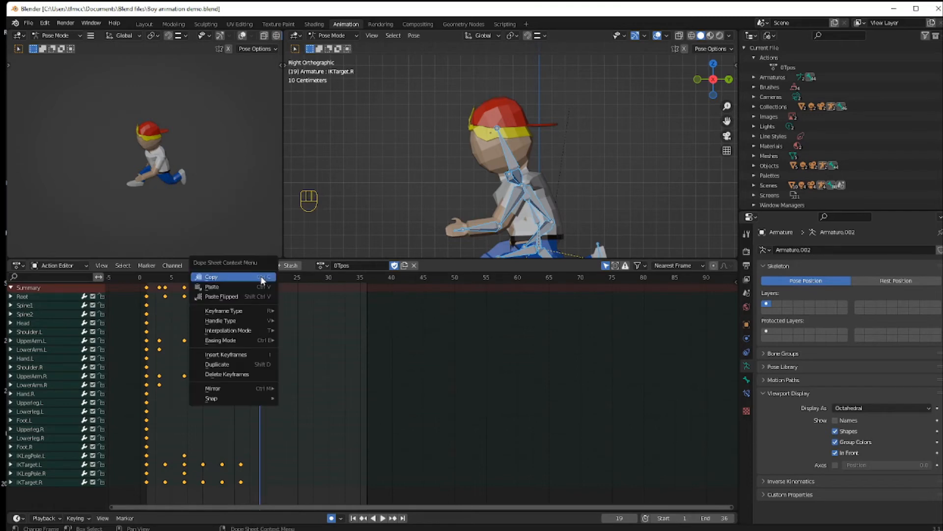
click(252, 297)
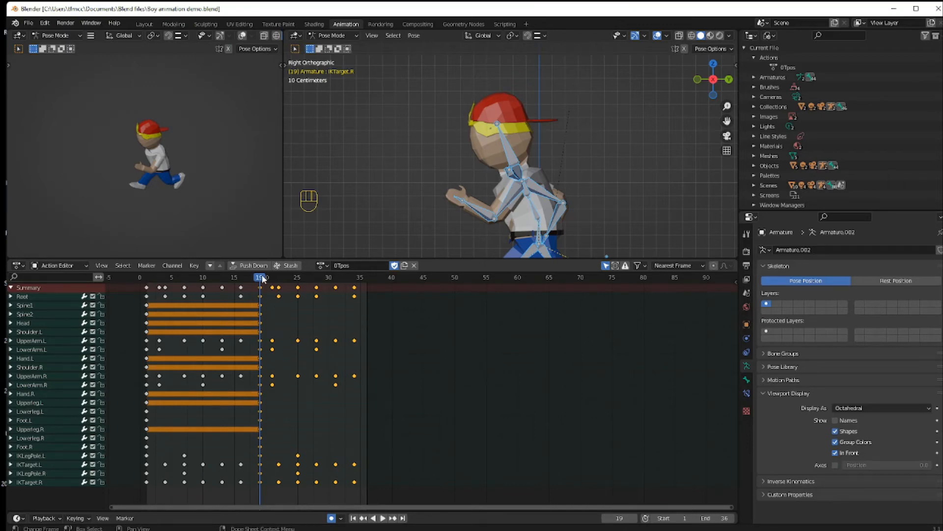
- Return to frame 3, enlarge the 3D viewports to show the whole character, and play back the run cycle
mouse_move(263, 278)
mouse_down()
mouse_move(360, 279)
mouse_move(183, 279)
mouse_move(290, 279)
mouse_move(262, 283)
mouse_up()
drag(261, 280, 159, 278)
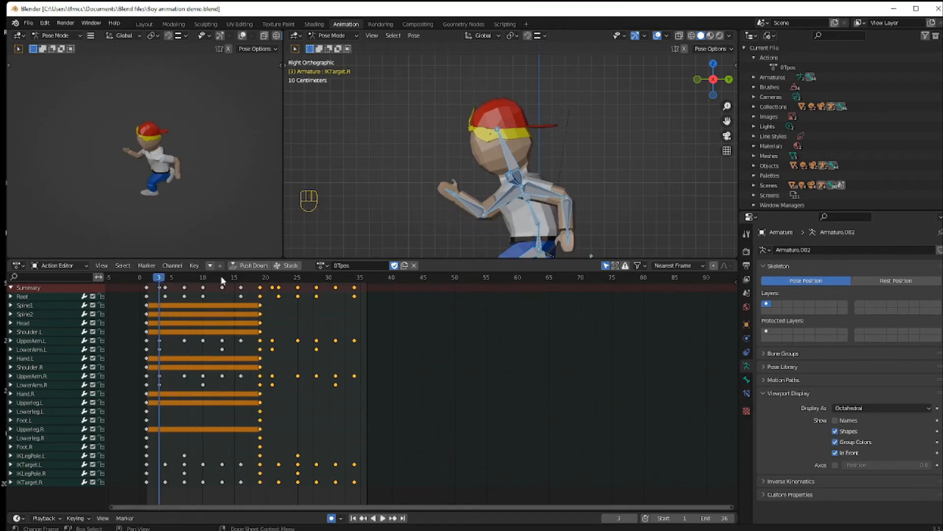
drag(352, 257, 359, 357)
scroll(417, 314, down, 1)
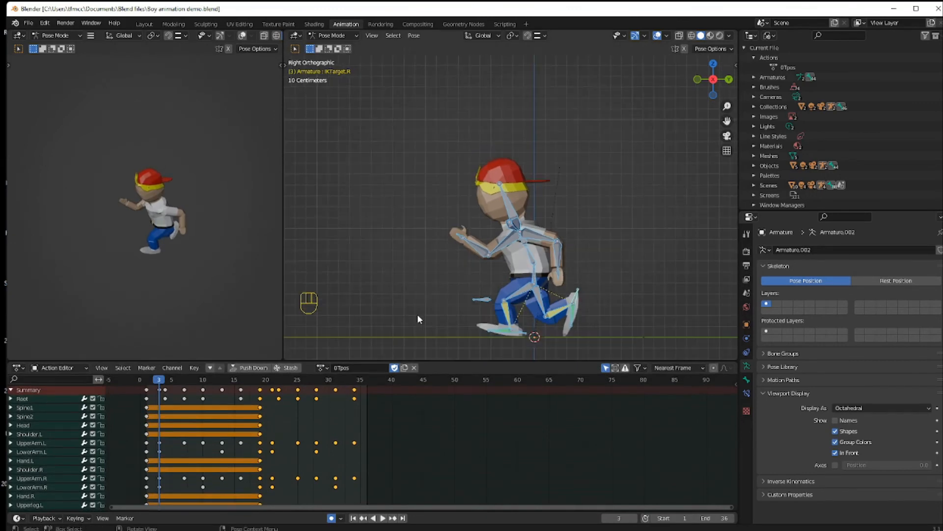
click(383, 518)
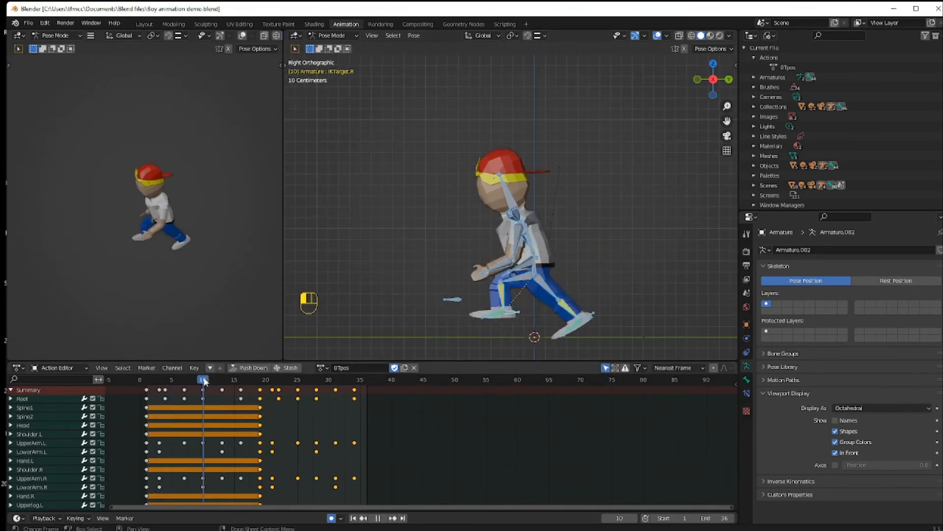
- Compare the flipped pose at frame 21 with the original pose at frame 3, replaying the run cycle in between
drag(242, 381, 270, 391)
drag(262, 387, 274, 383)
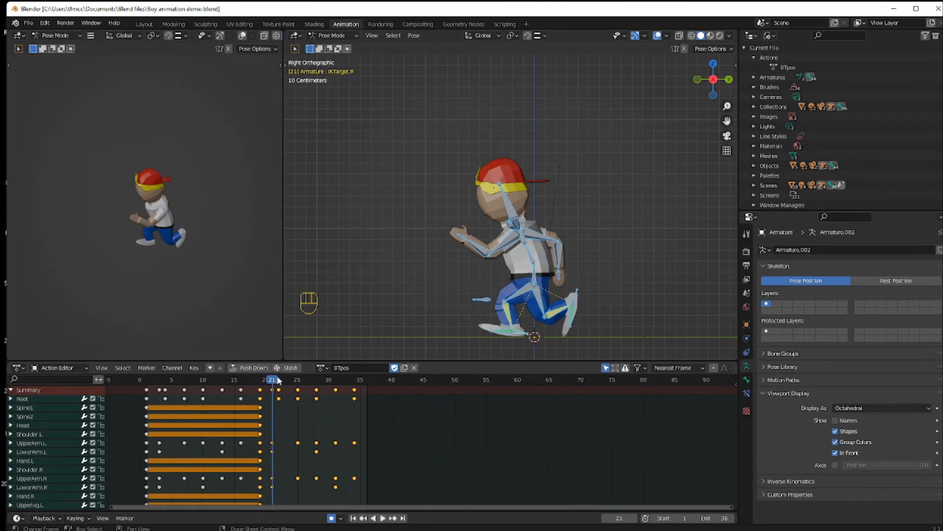
key(space)
drag(165, 381, 162, 381)
key(space)
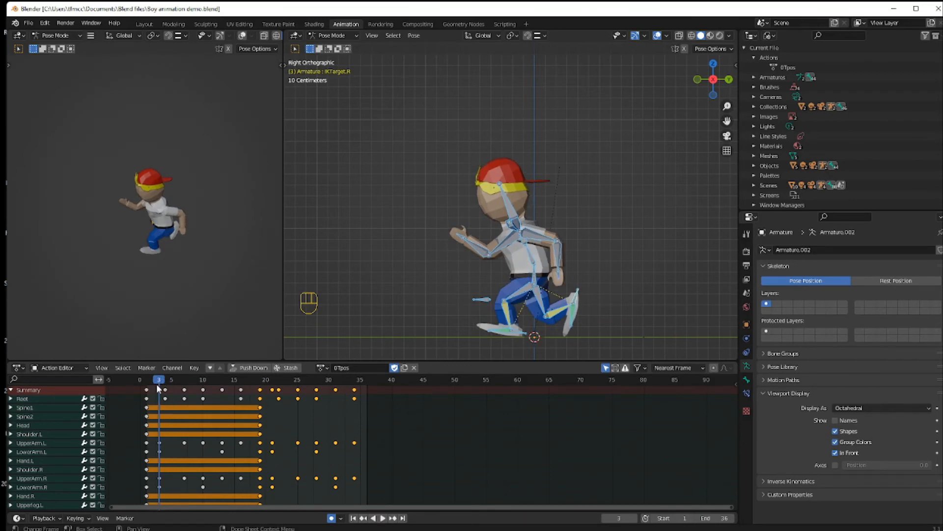
- Compare the poses at frames 16 and 34, and enlarge the Action Editor to inspect every bone channel
drag(160, 381, 242, 389)
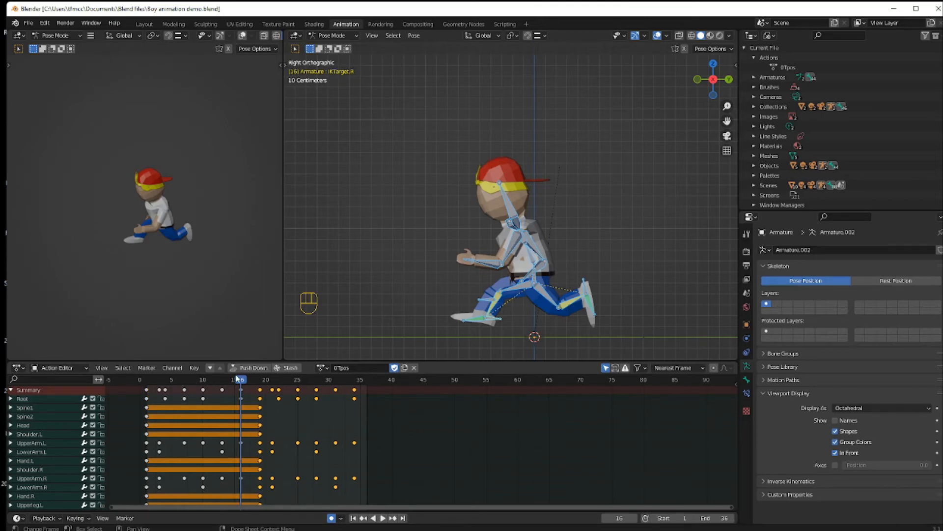
drag(237, 378, 352, 387)
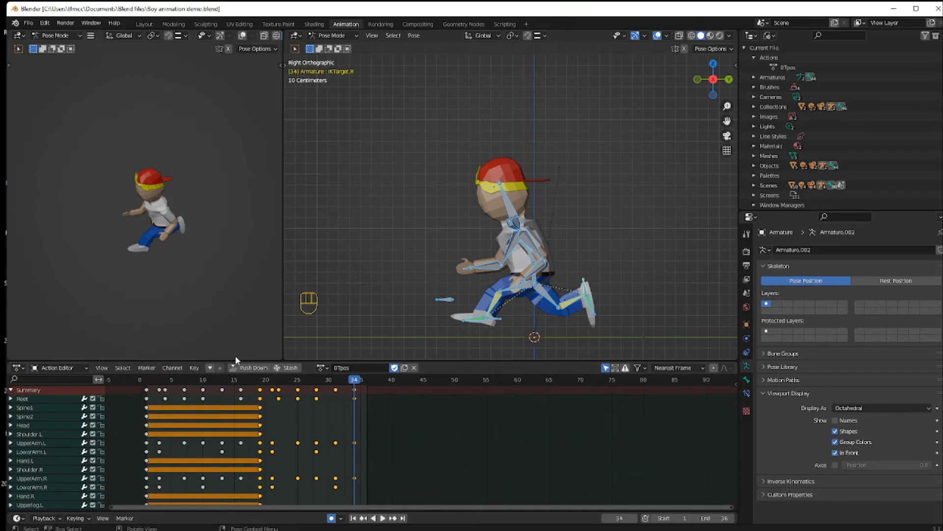
drag(237, 360, 237, 211)
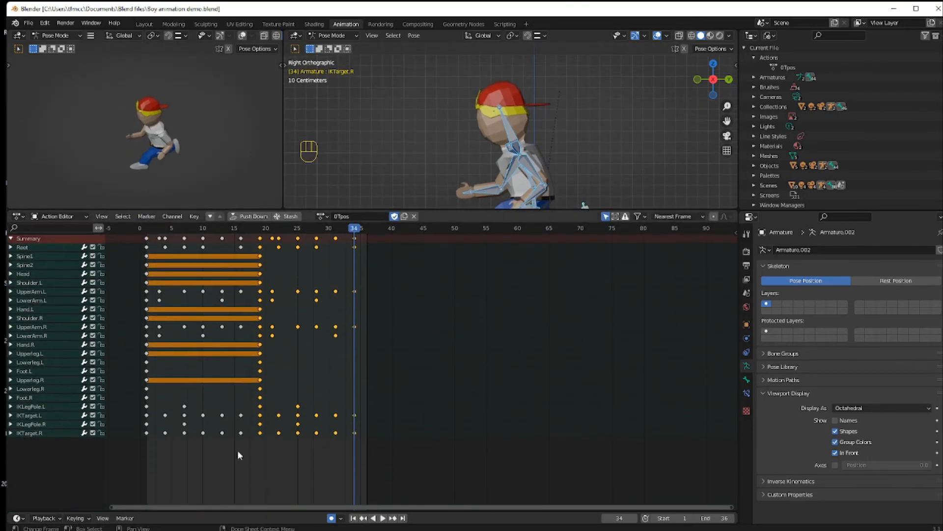
- Select all keyframes at frame 1 in the Action Editor, copy them, and paste them at frame 37 to close the loop
click(229, 464)
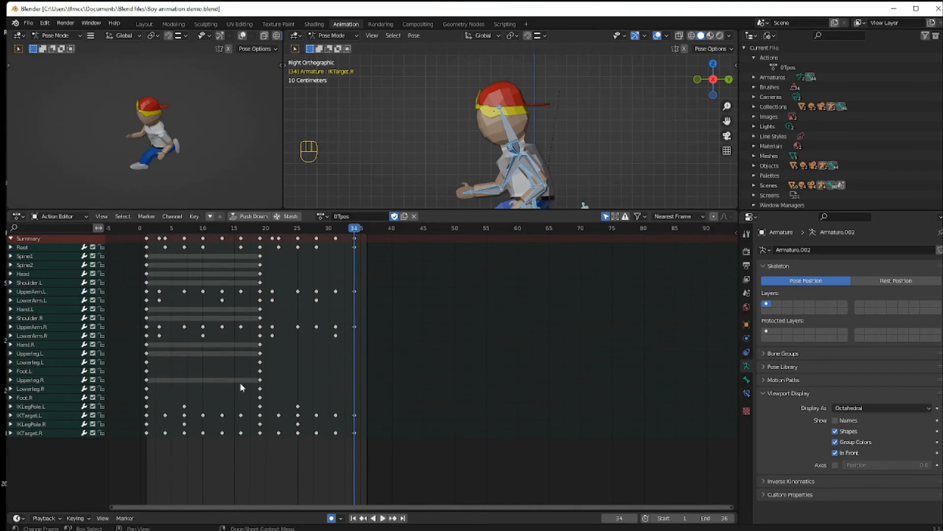
drag(137, 445, 153, 236)
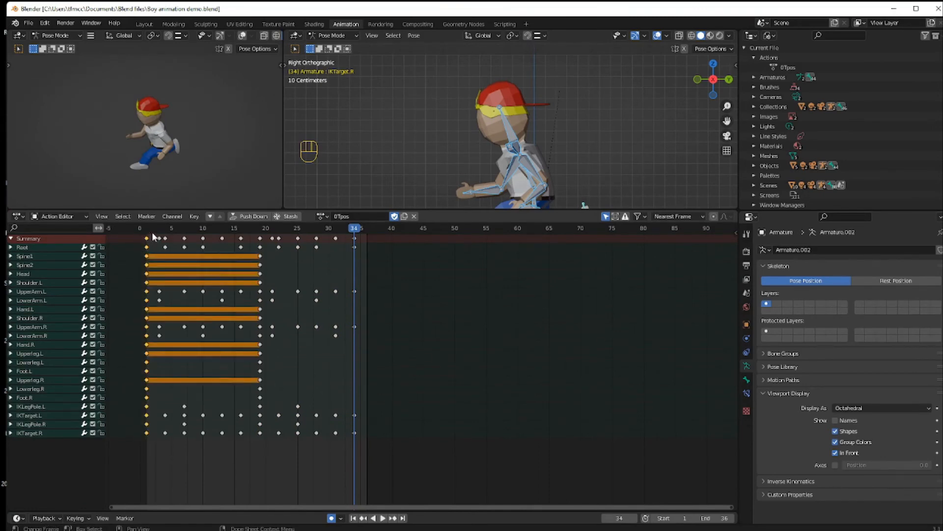
right_click(188, 314)
click(177, 298)
drag(355, 231, 373, 232)
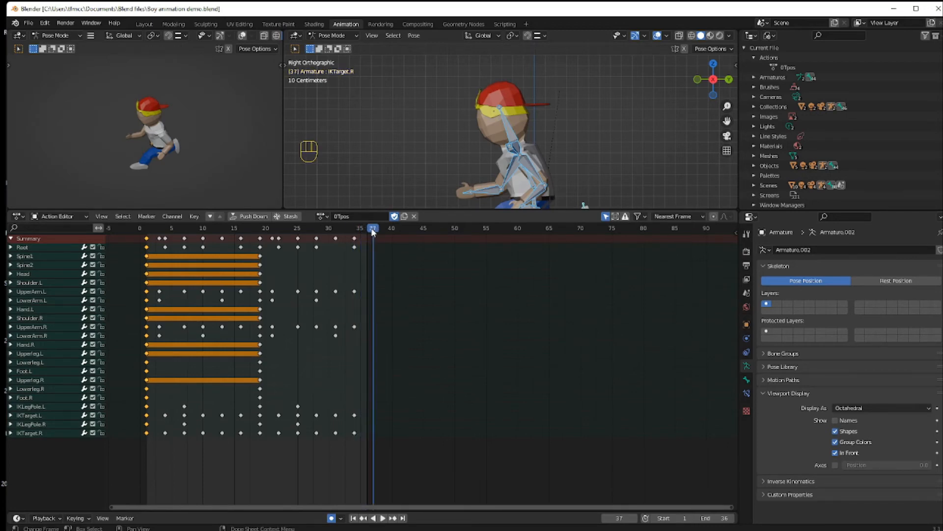
right_click(373, 232)
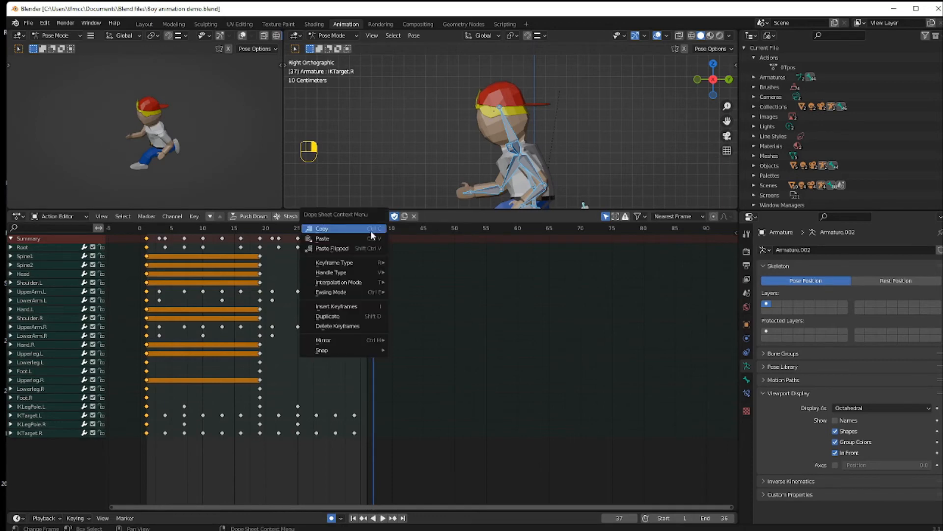
click(369, 239)
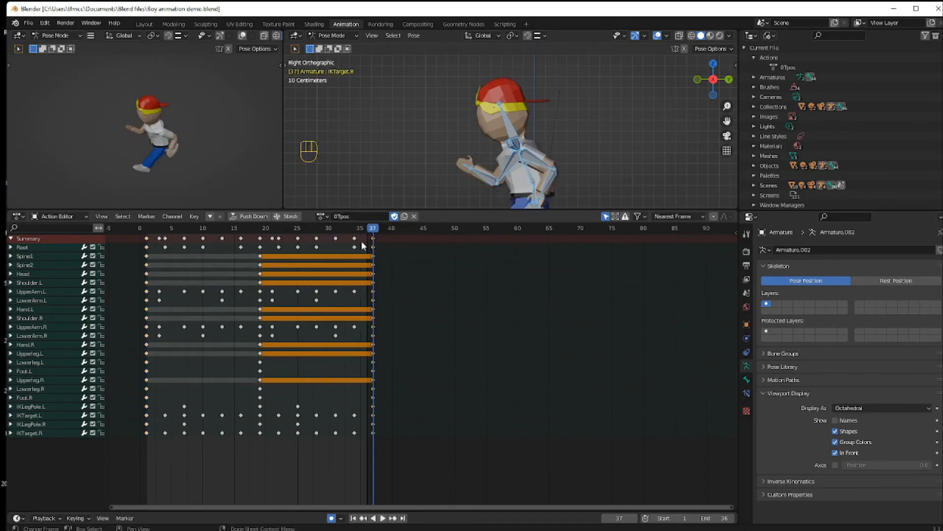
- Move to frame 36, enlarge the 3D viewports to show the full body, and play back the looping run cycle
mouse_move(373, 227)
mouse_down()
mouse_move(356, 228)
mouse_move(369, 232)
mouse_up()
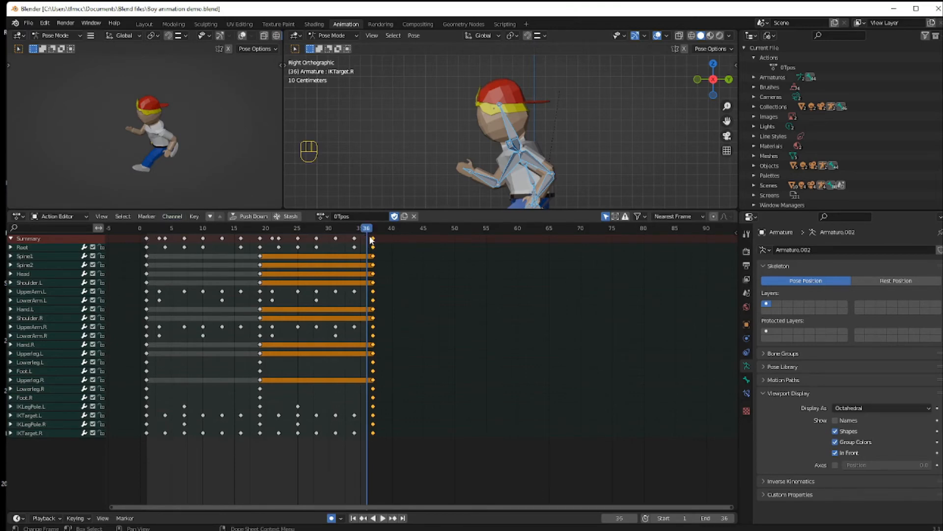
mouse_move(366, 232)
mouse_down()
mouse_move(356, 233)
mouse_move(370, 234)
mouse_up()
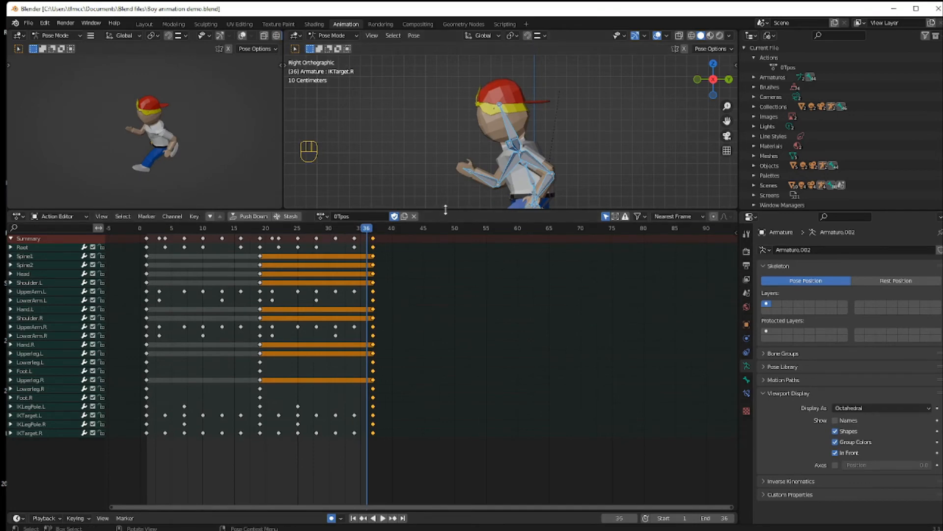
drag(447, 210, 452, 360)
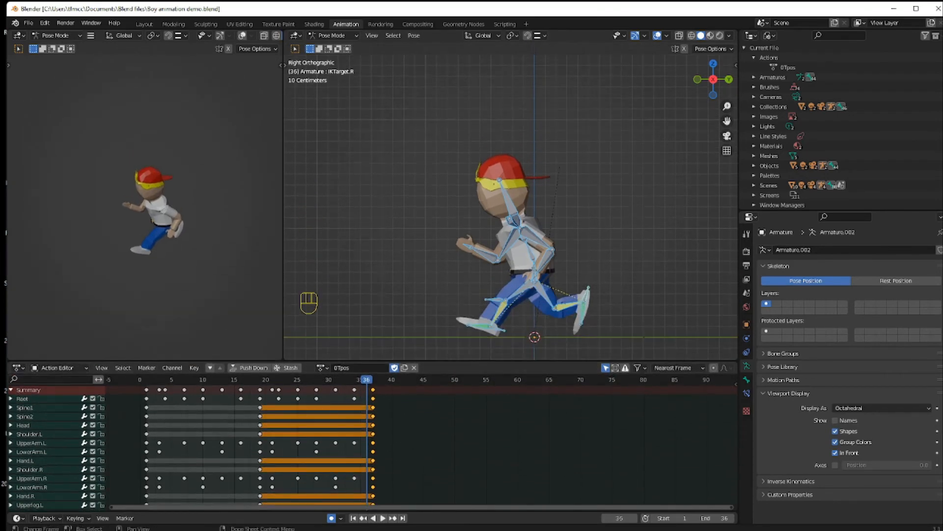
click(384, 518)
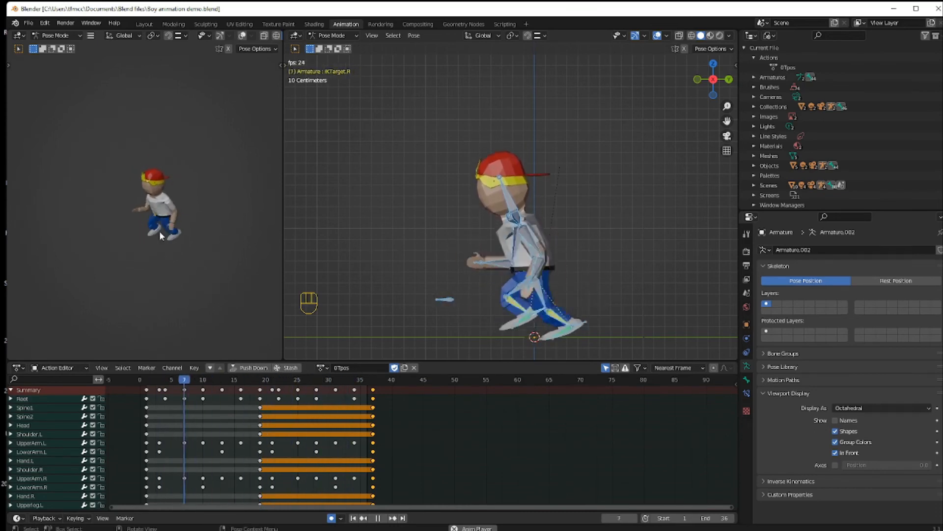
click(379, 518)
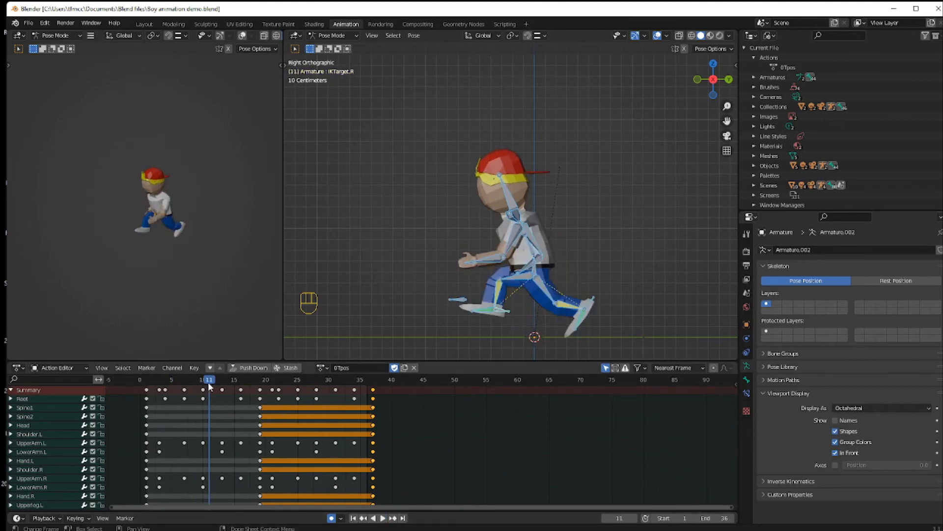
- Go to frame 3, check the keyframes of individual left leg bones, and reselect all bones
drag(209, 381, 161, 380)
click(462, 311)
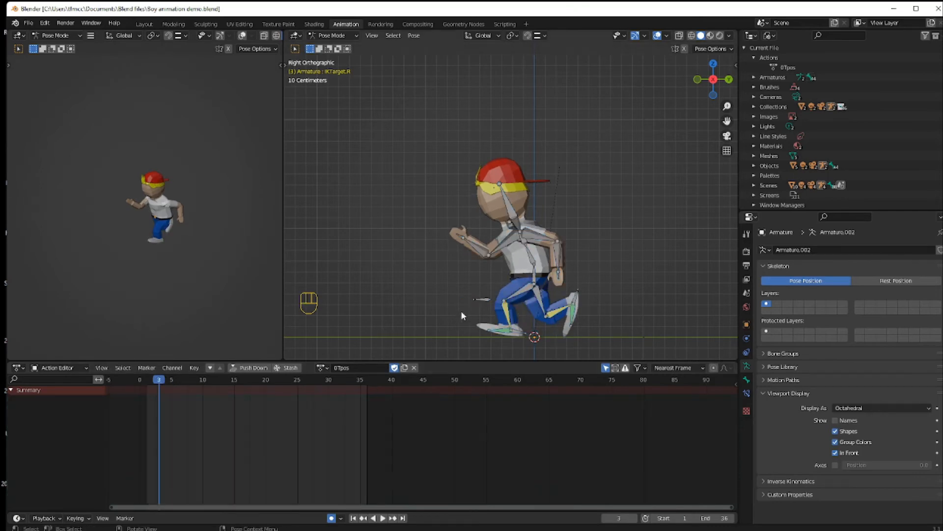
click(484, 300)
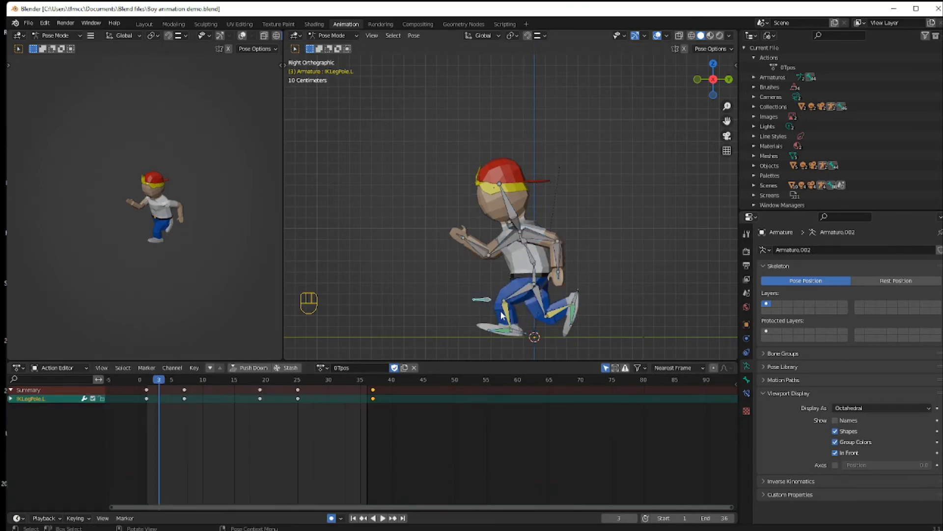
click(517, 333)
click(509, 332)
click(509, 318)
click(501, 333)
key(a)
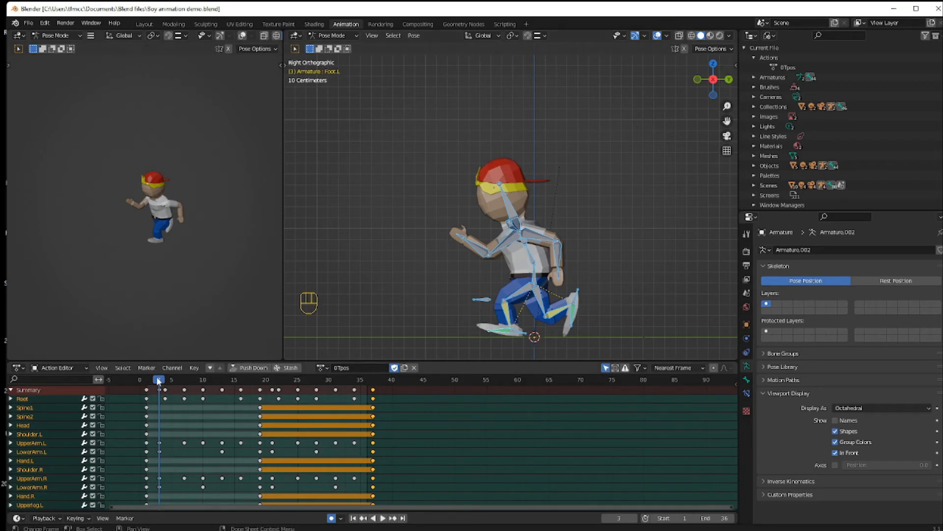
- Copy the LowerArm.L keyframe from frame 3 and paste it at frame 4
drag(161, 383, 162, 384)
click(168, 452)
click(164, 457)
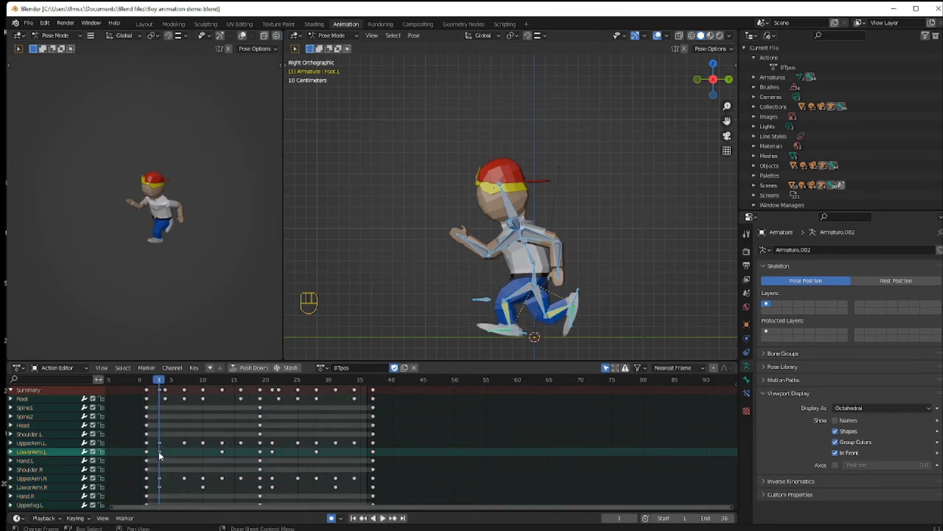
click(158, 451)
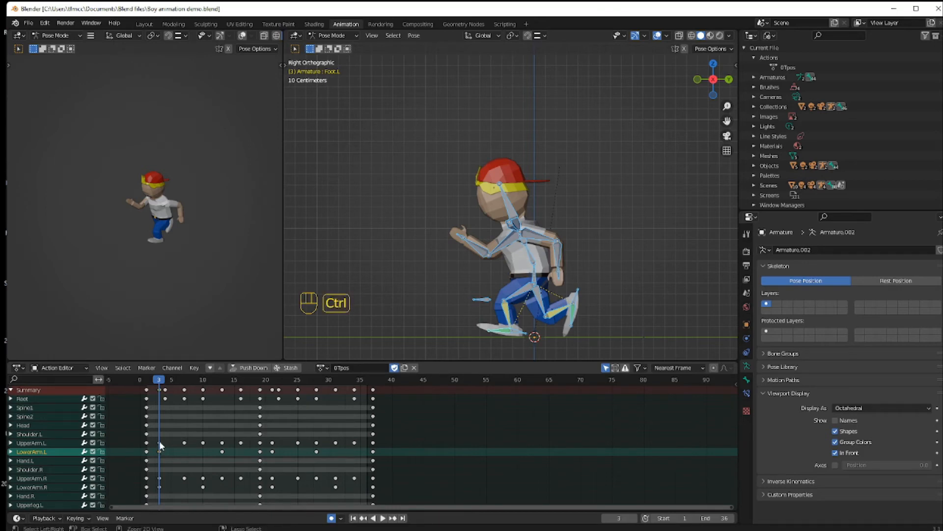
key(ctrl+x)
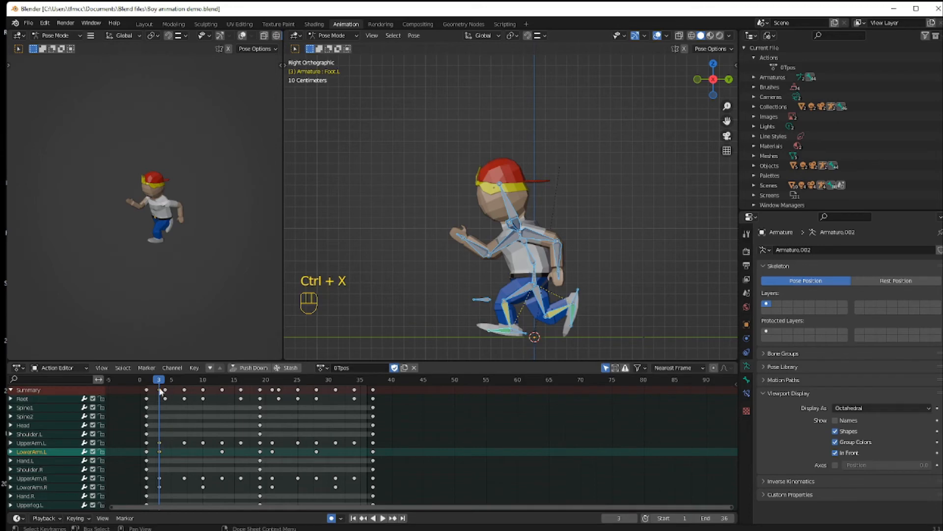
click(164, 382)
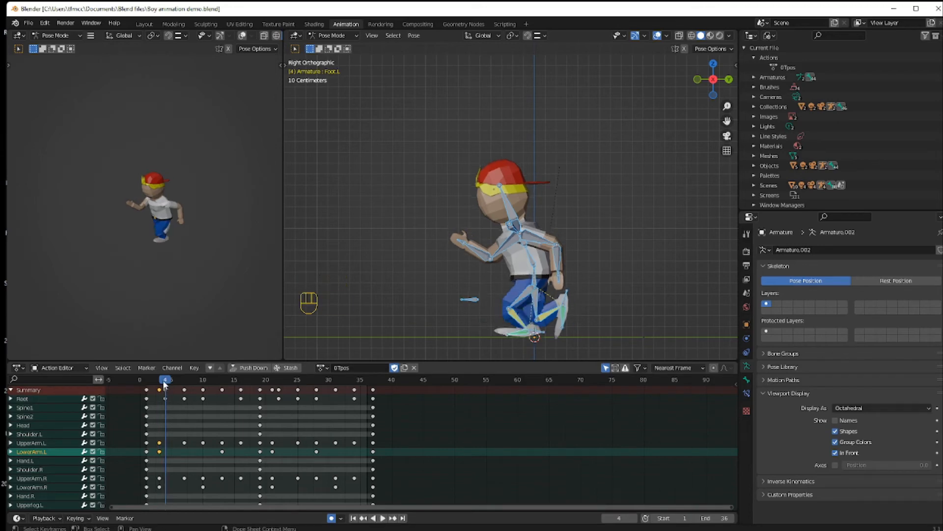
key(ctrl+v)
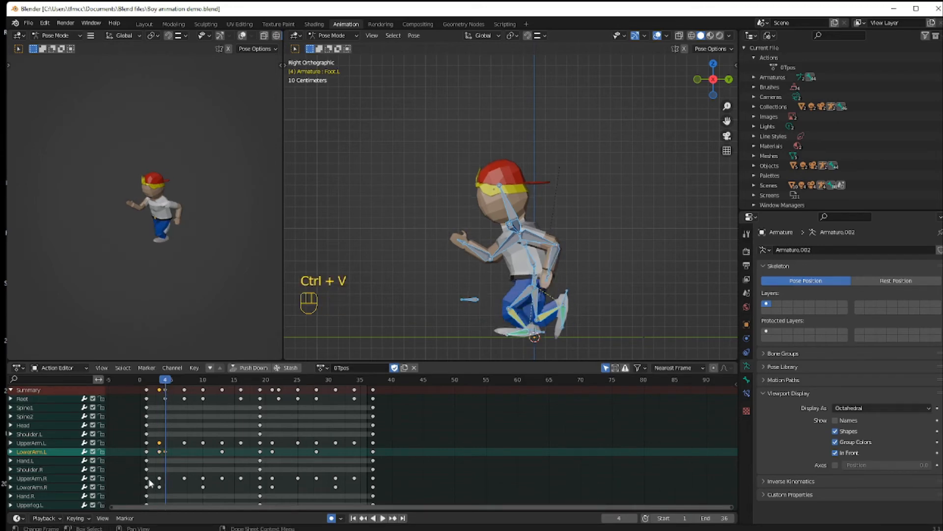
- Delete the original LowerArm.L keyframe at frame 3
click(159, 443)
click(159, 452)
key(KP_Decimal)
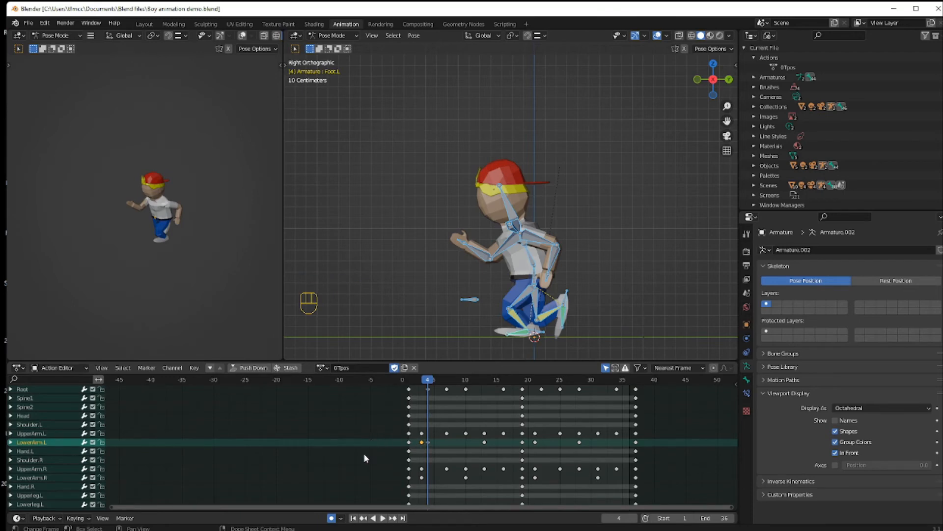
right_click(422, 443)
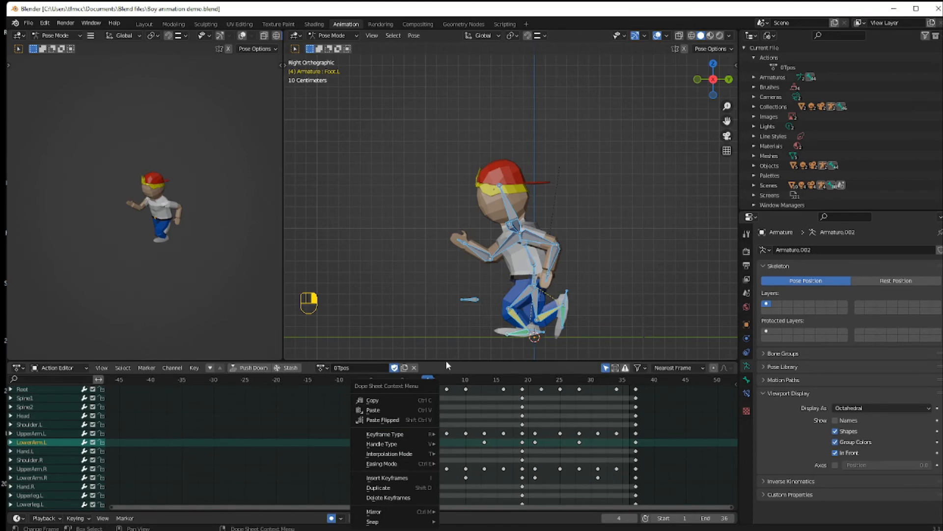
key(Escape)
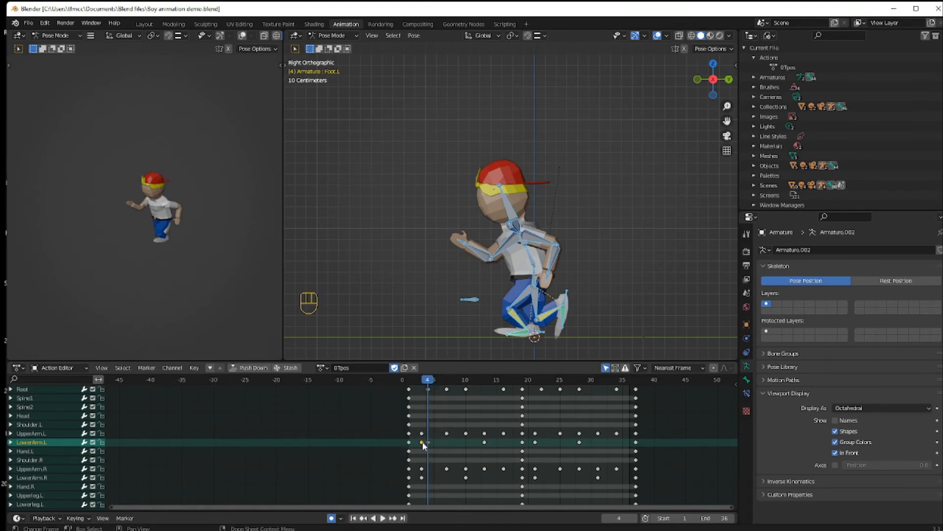
key(x)
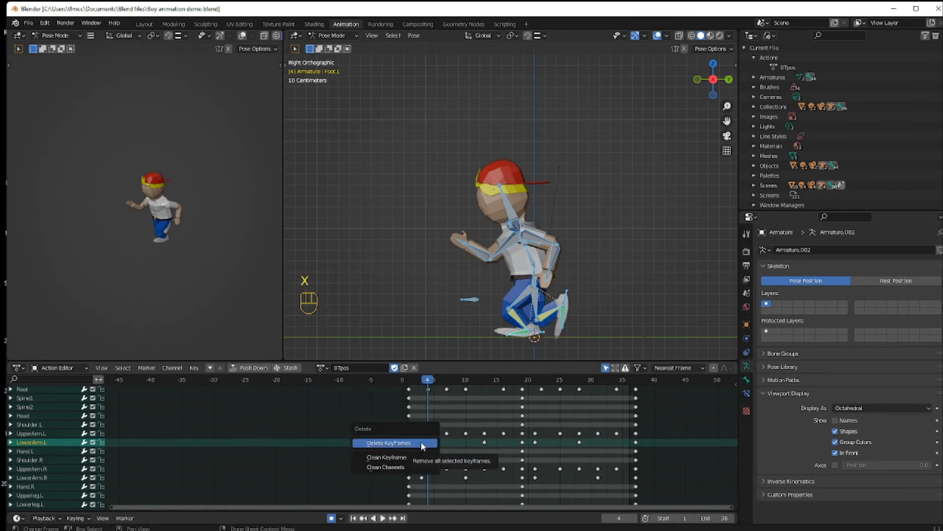
click(421, 443)
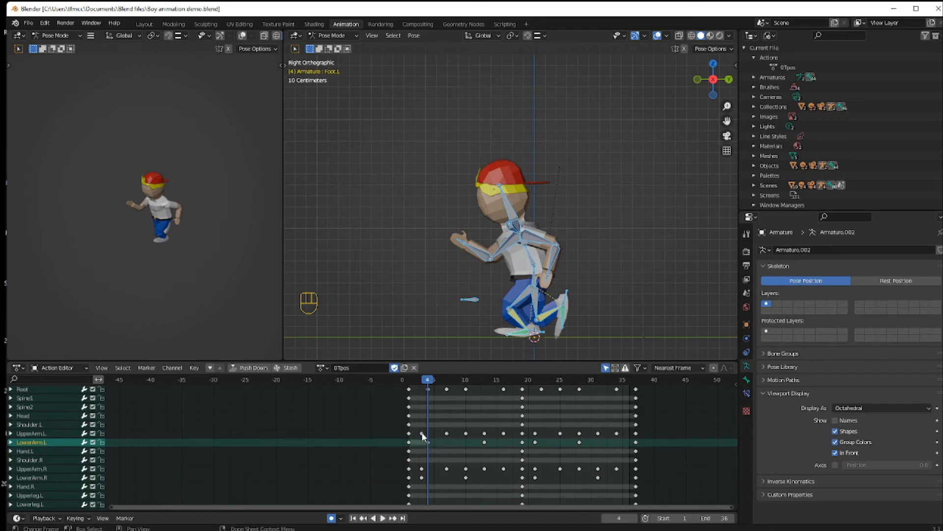
- Copy the UpperArm.L keyframe from frame 3 to frame 4 and delete the original at frame 3
click(422, 433)
key(ctrl+c)
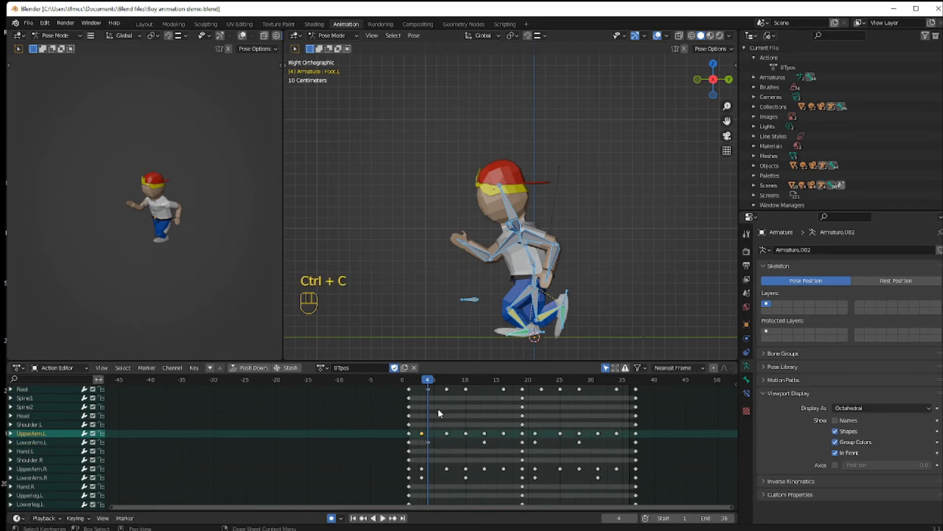
drag(428, 380, 429, 383)
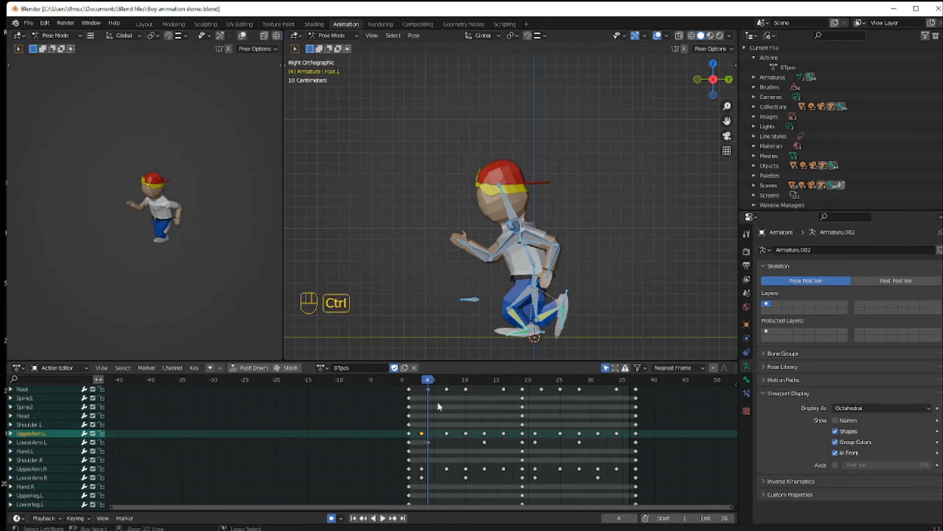
key(ctrl+v)
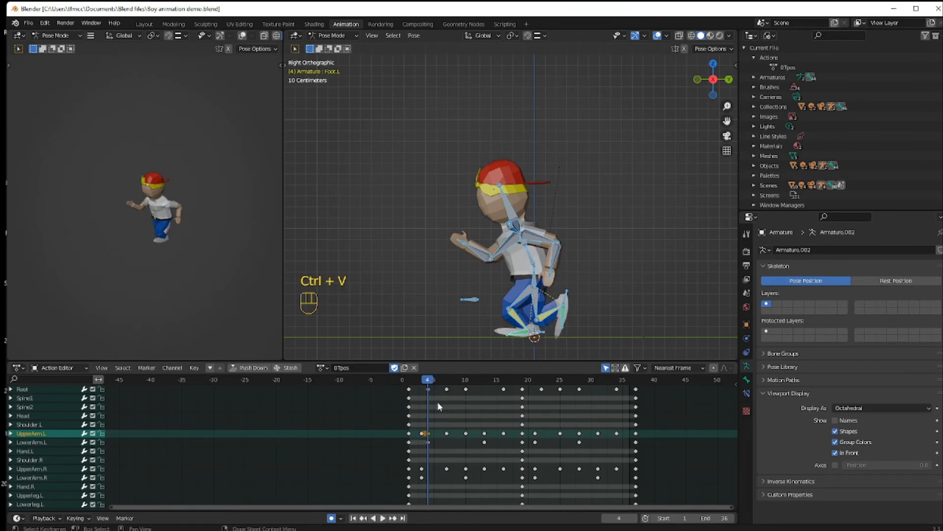
key(x)
click(423, 434)
- Fit the keyframes from frame 1 to 37 in the Action Editor and play back the run cycle
drag(395, 510, 587, 509)
scroll(387, 477, up, 2)
scroll(387, 477, up, 1)
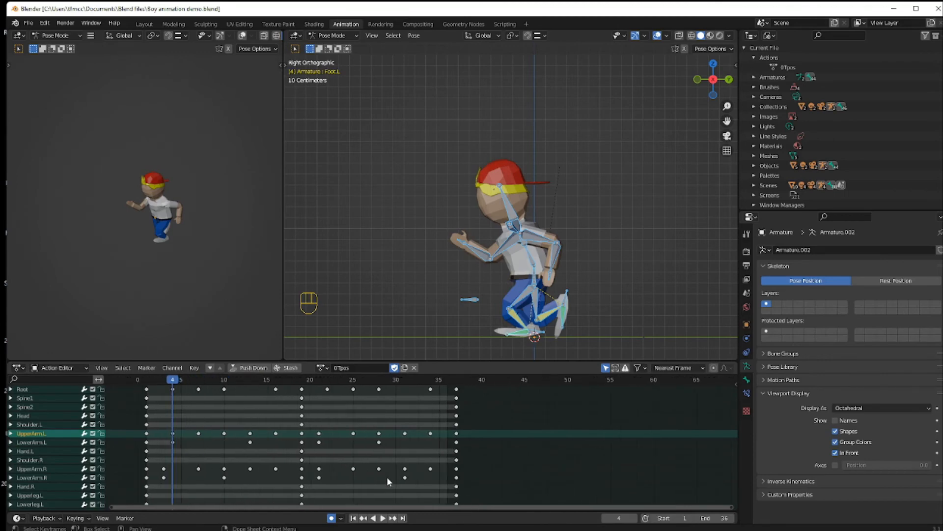
scroll(361, 449, up, 1)
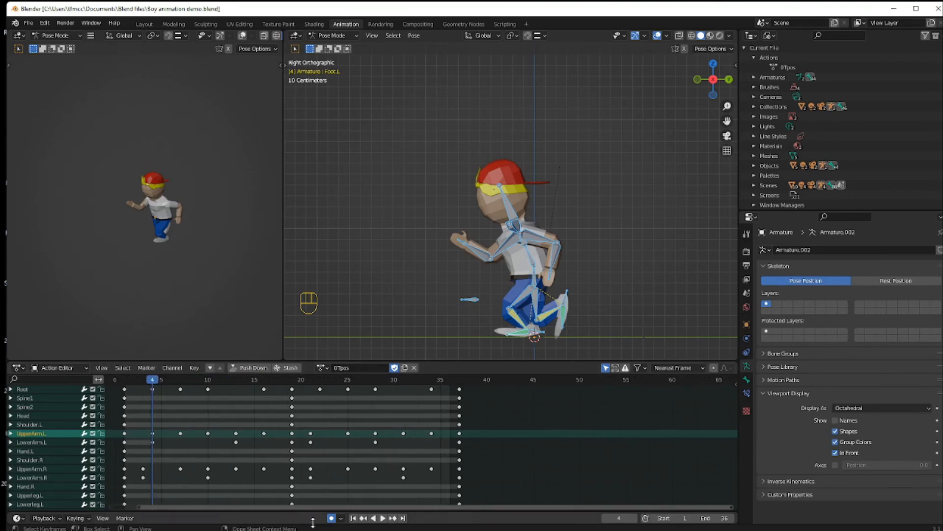
click(384, 519)
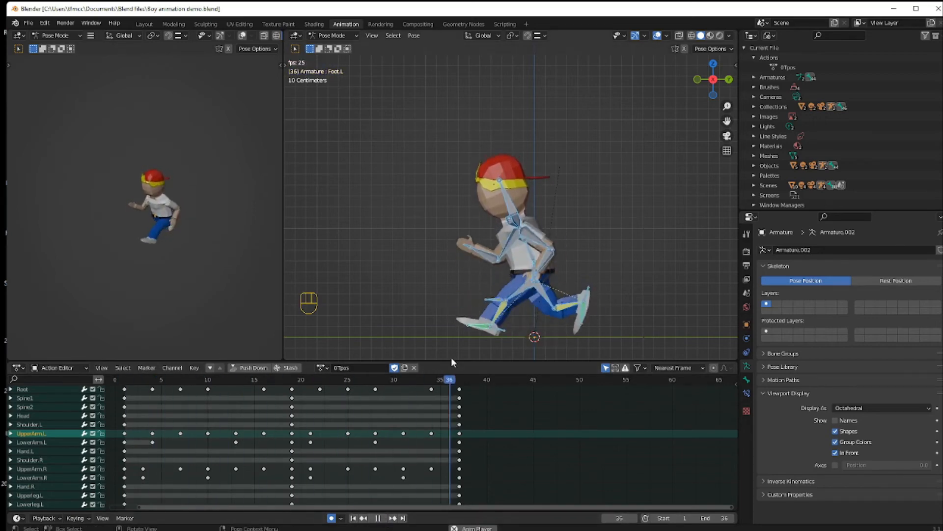
click(381, 518)
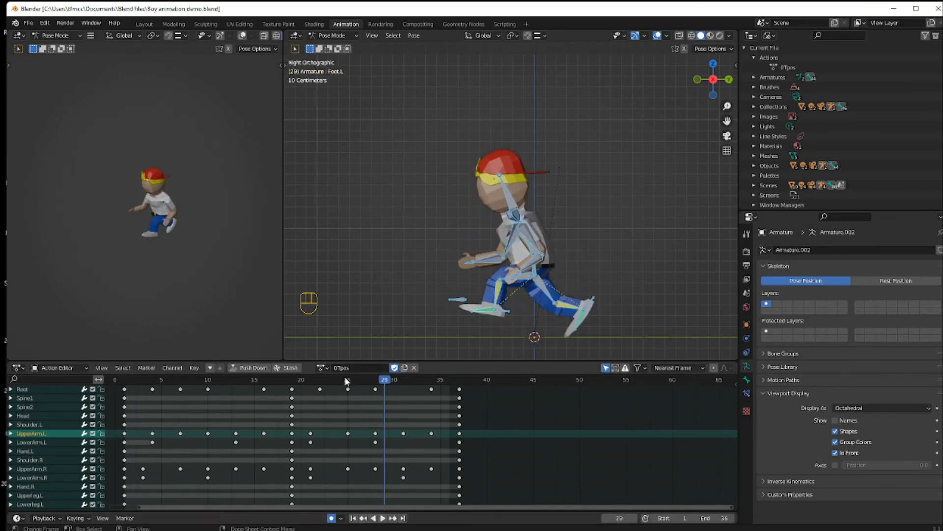
- Duplicate the run cycle's action, give the Action Editor more height, and select the UpperArm.R bone
click(326, 368)
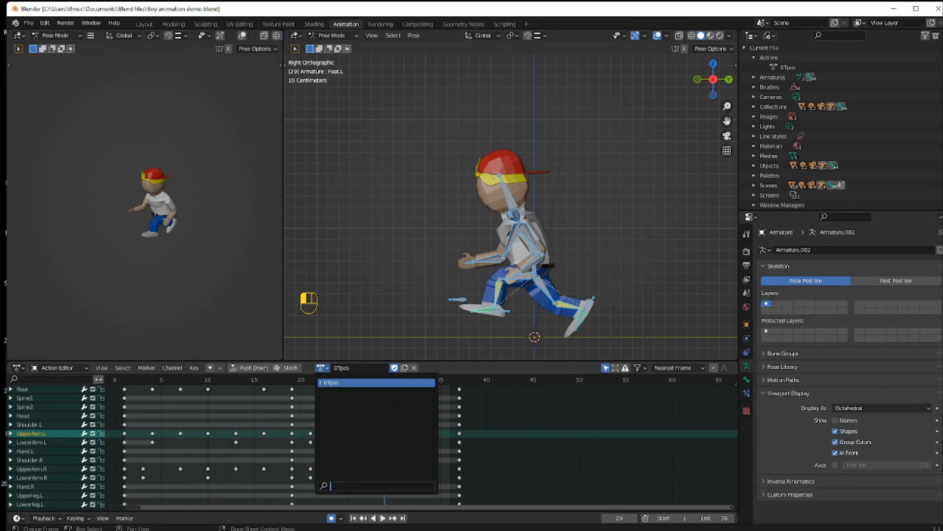
click(505, 399)
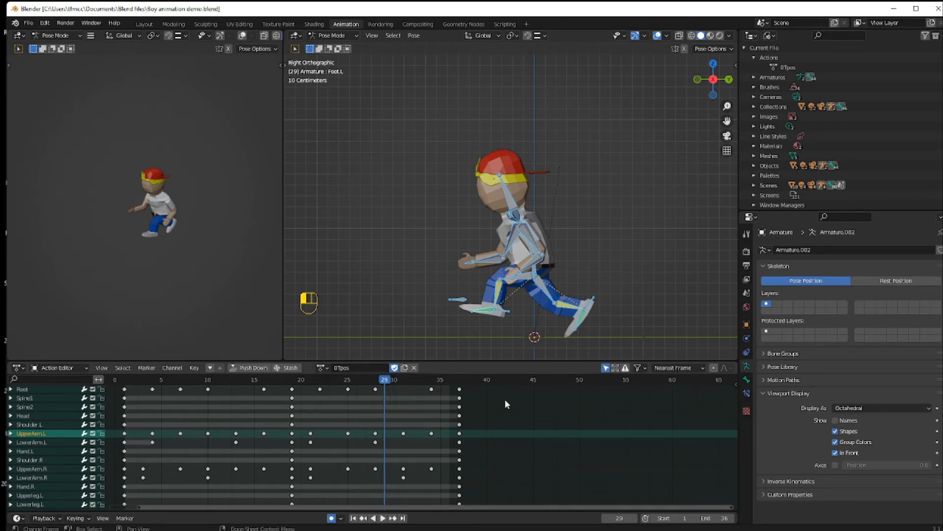
click(405, 368)
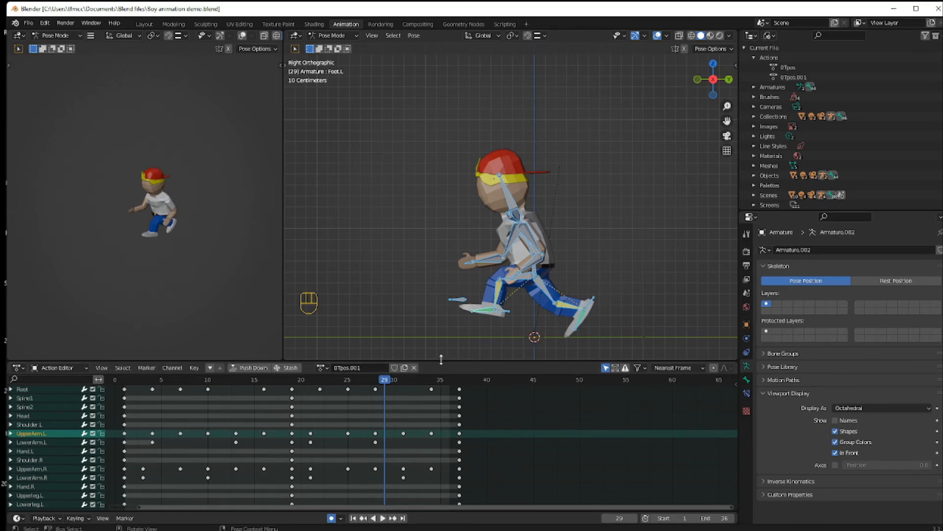
drag(441, 359, 442, 328)
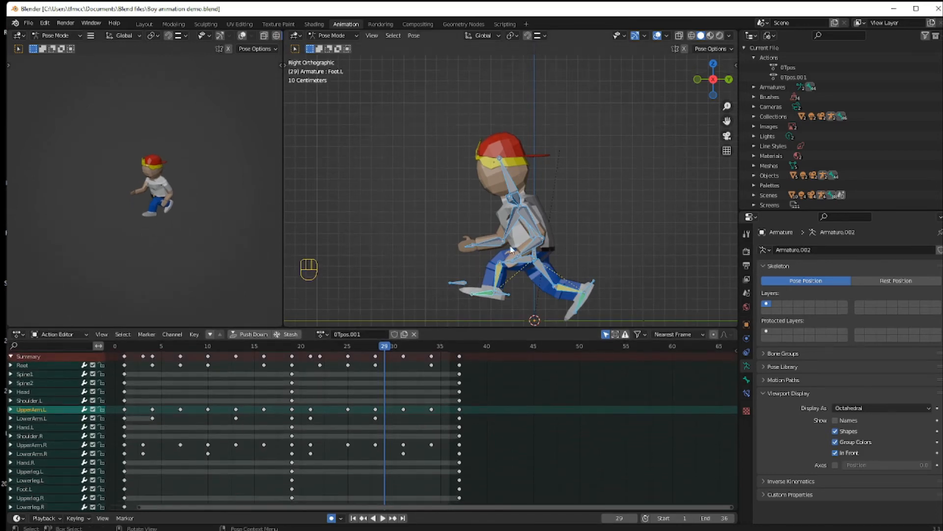
click(516, 220)
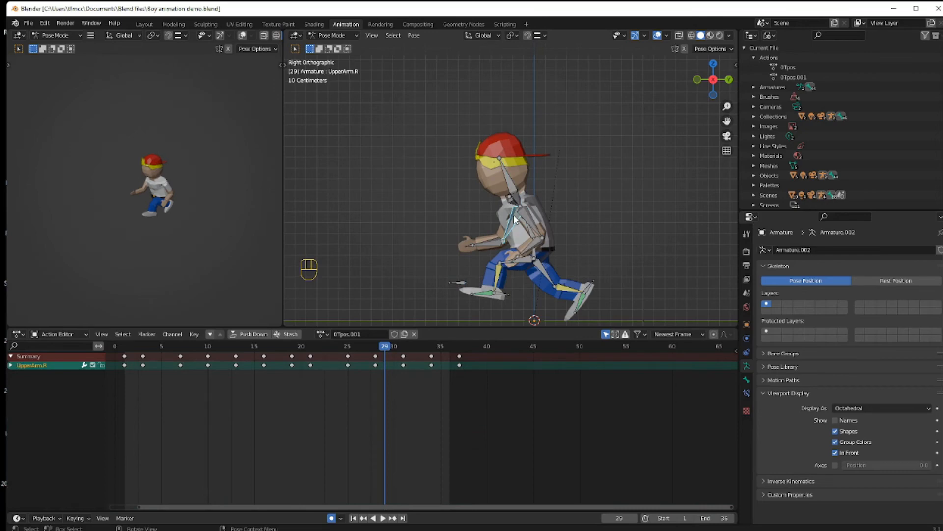
- Select all bones, give the Action Editor more height, and delete every keyframe in the 0Tpos.001 action
drag(501, 379, 111, 349)
click(499, 278)
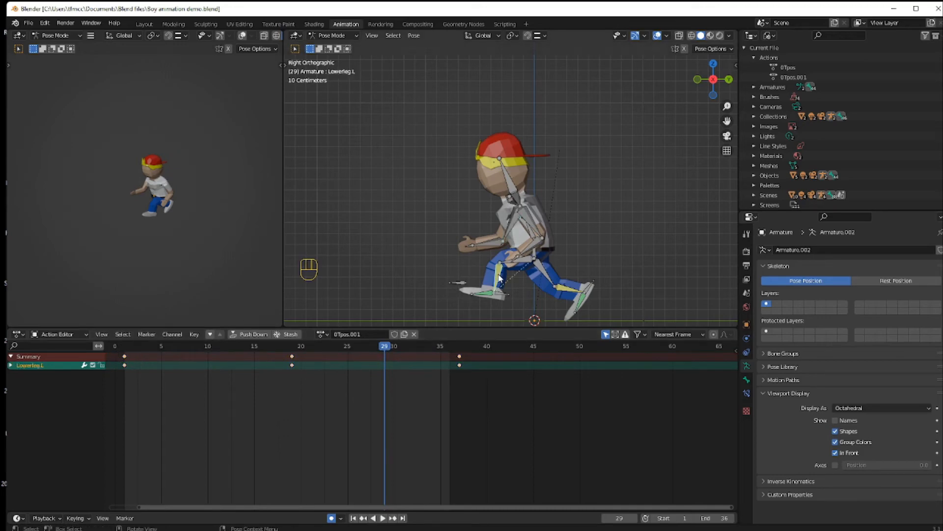
key(a)
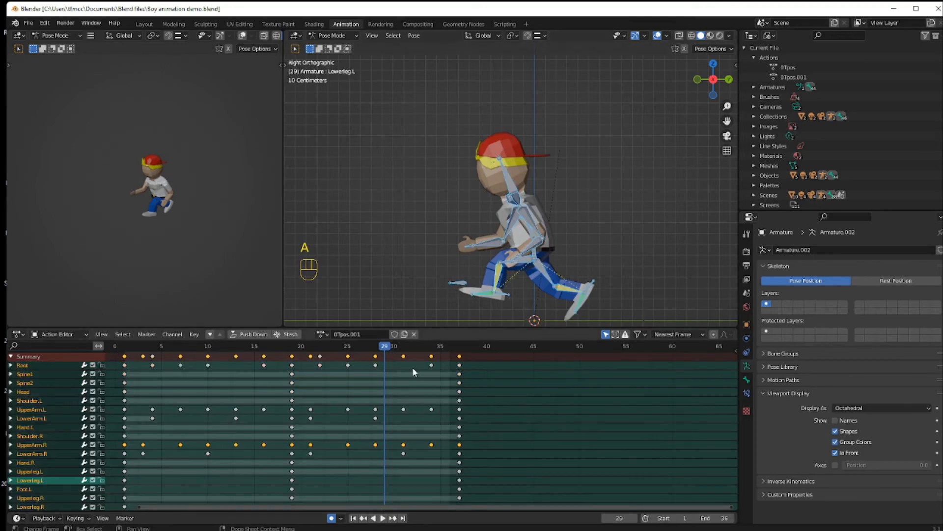
drag(448, 326, 459, 214)
drag(497, 455, 113, 234)
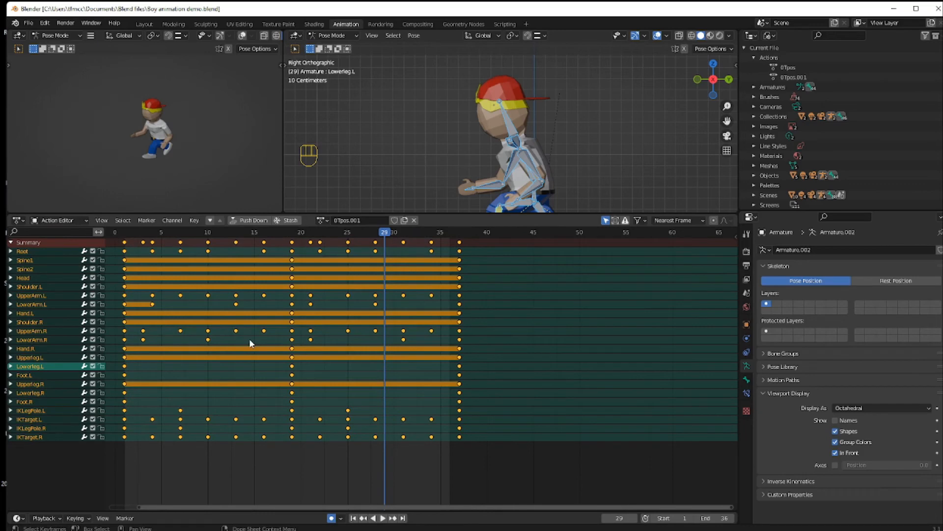
key(x)
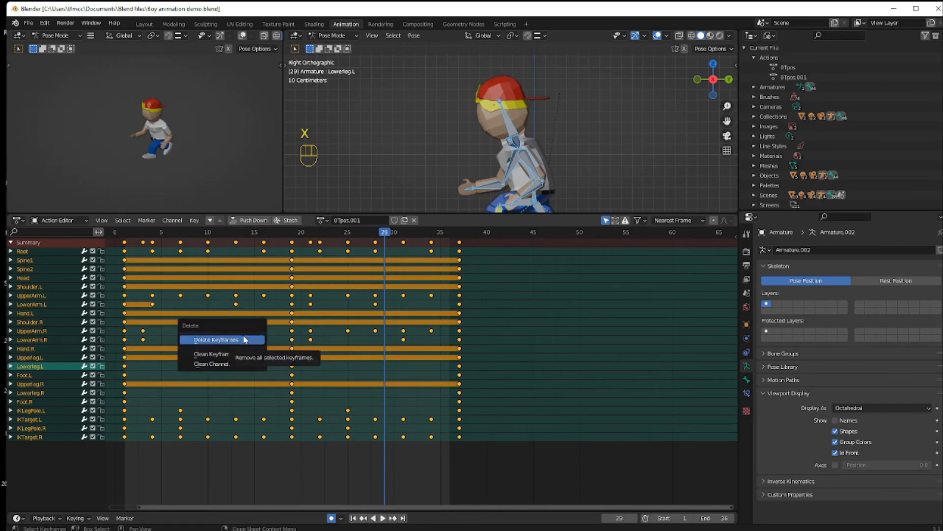
click(244, 340)
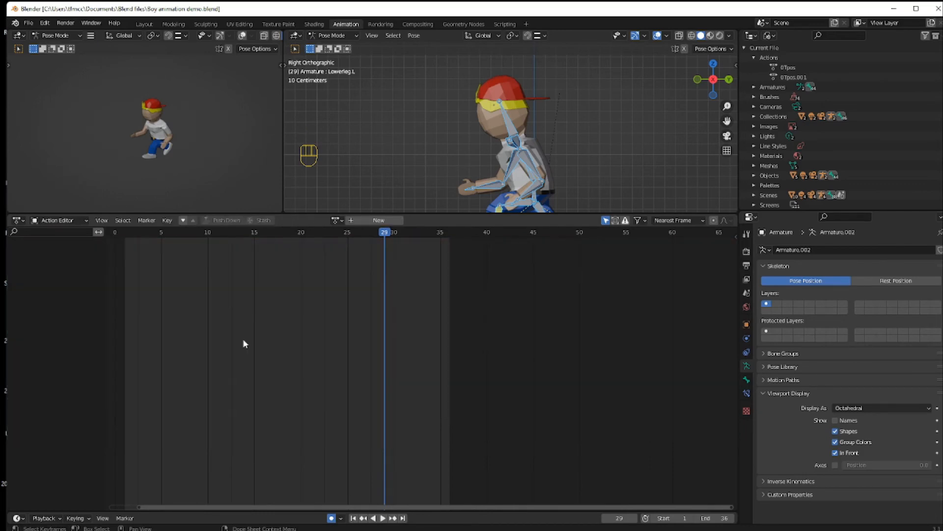
- Set the current frame to 1 and assign the emptied 0Tpos.001 action to the armature again
drag(387, 230, 127, 231)
click(337, 220)
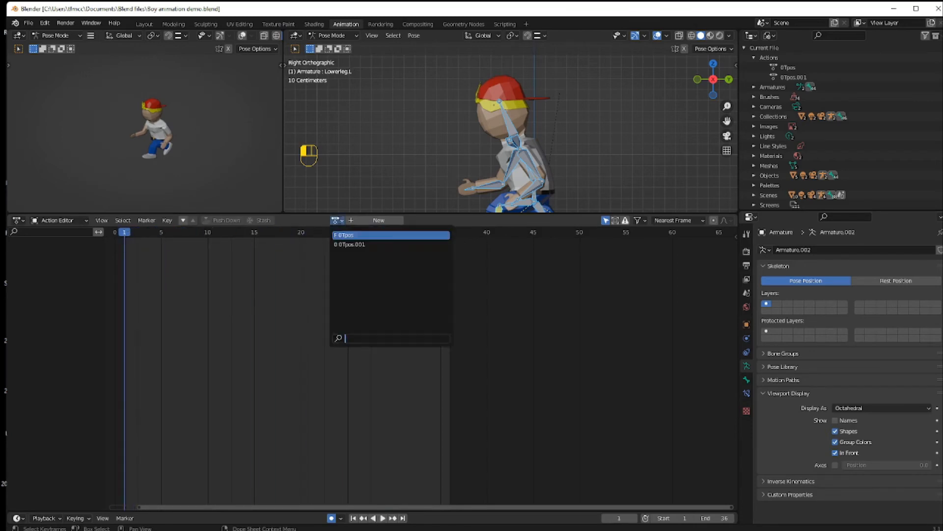
click(362, 244)
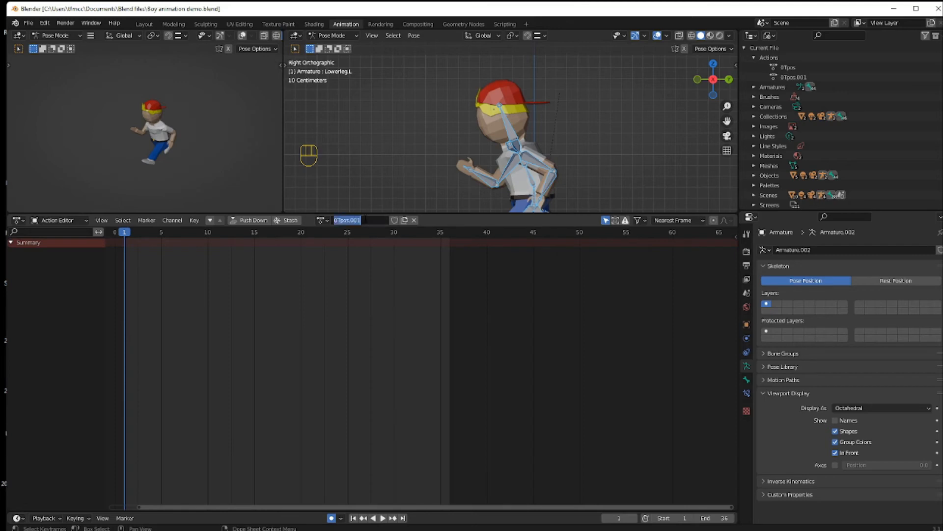
- Rename the emptied 0Tpos.001 action as Run and protect it with a fake user
click(362, 220)
click(361, 220)
key(BackSpace)
key(BackSpace)
key(BackSpace)
key(BackSpace)
key(BackSpace)
key(BackSpace)
key(BackSpace)
key(BackSpace)
key(BackSpace)
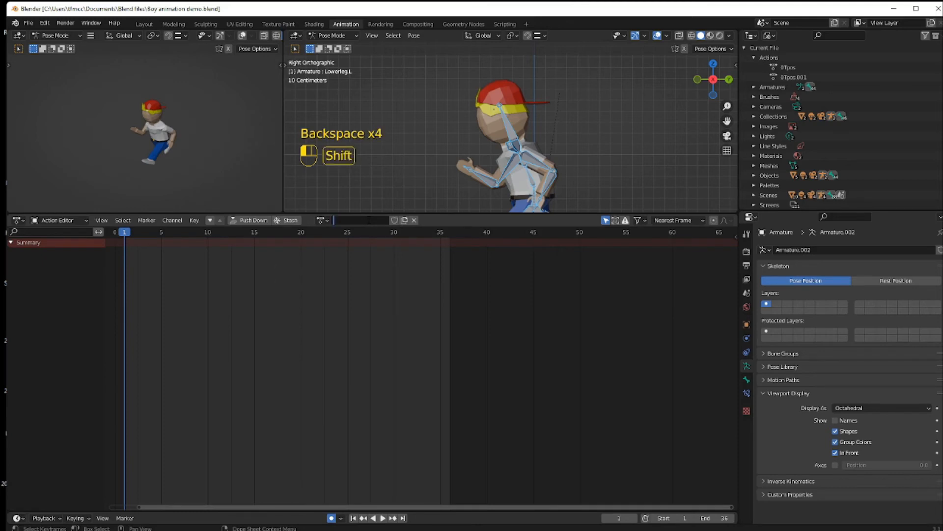
text(Run)
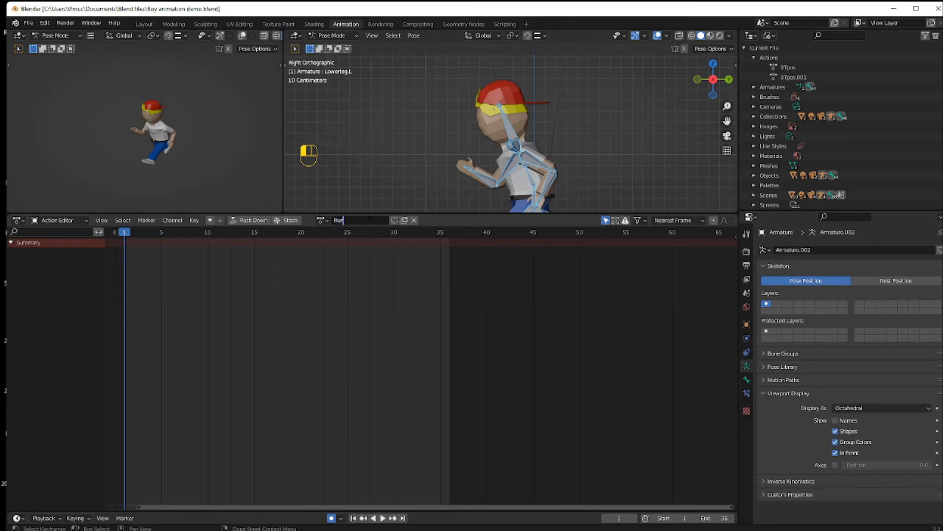
click(394, 220)
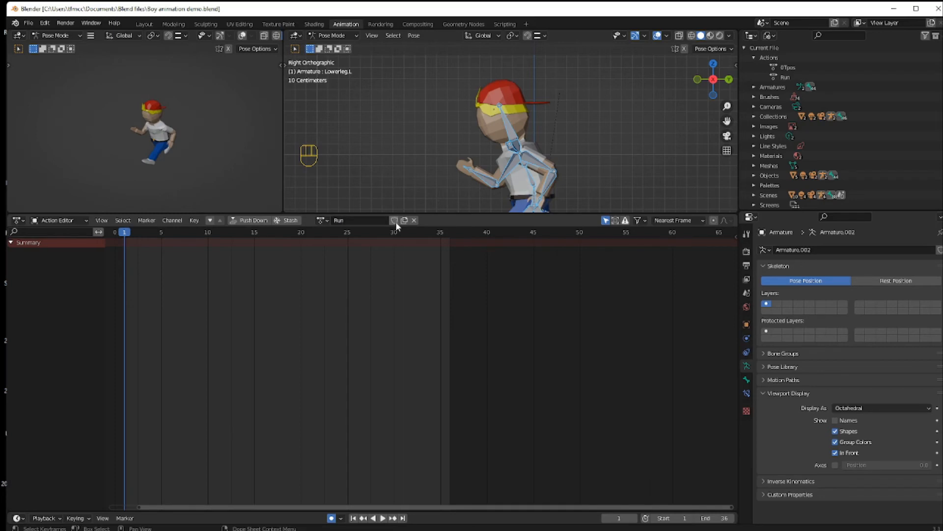
- Compare the 0Tpos and Run actions by assigning each in turn, and play back the Run action
click(320, 221)
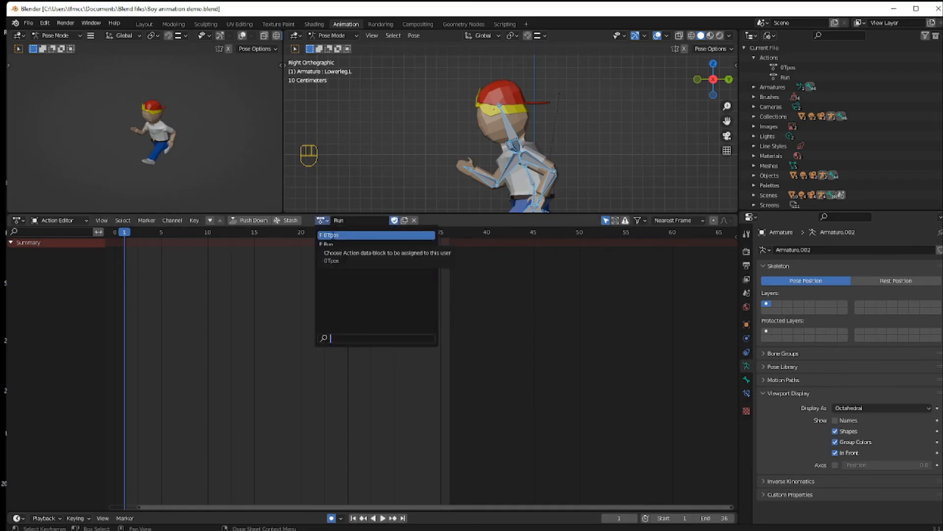
click(331, 236)
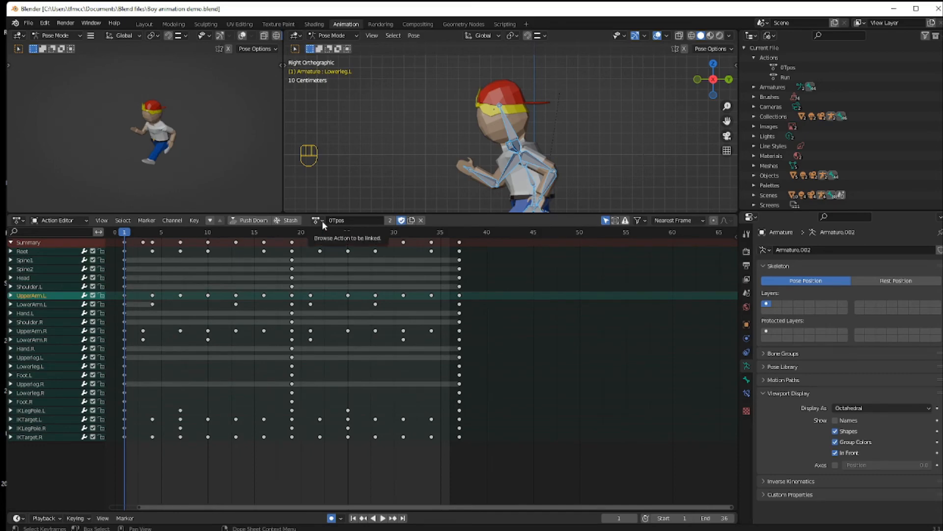
click(322, 221)
click(324, 246)
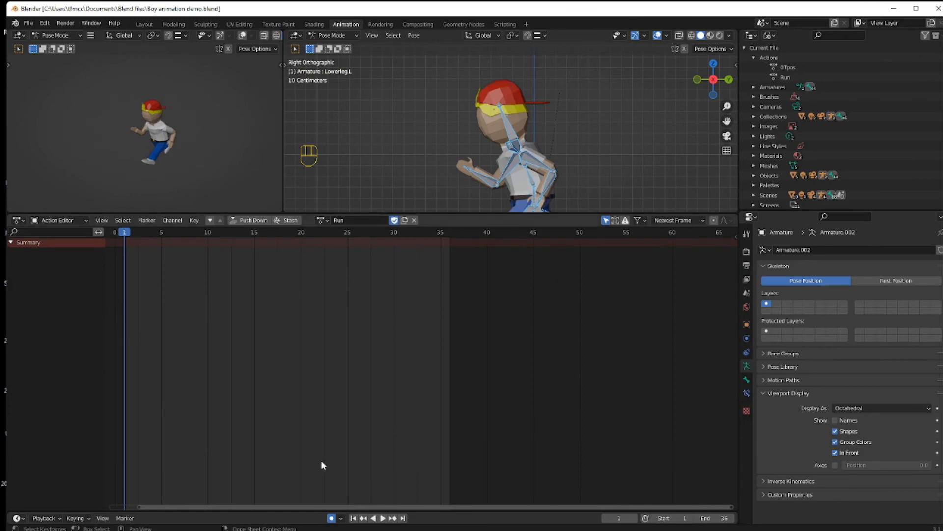
click(383, 518)
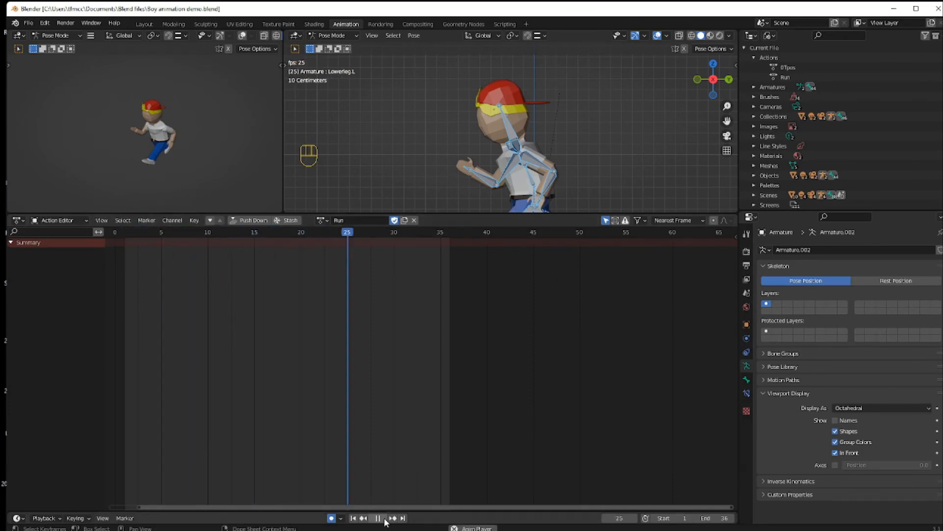
click(379, 518)
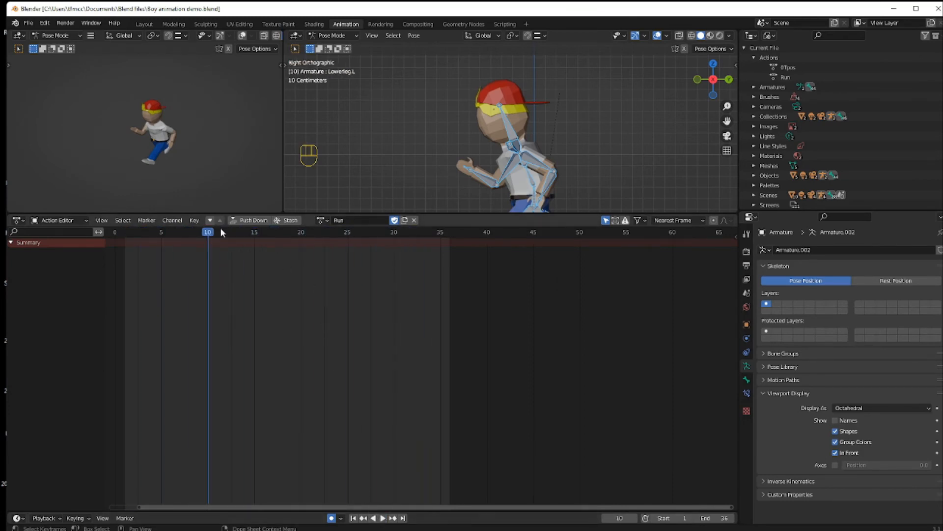
click(327, 220)
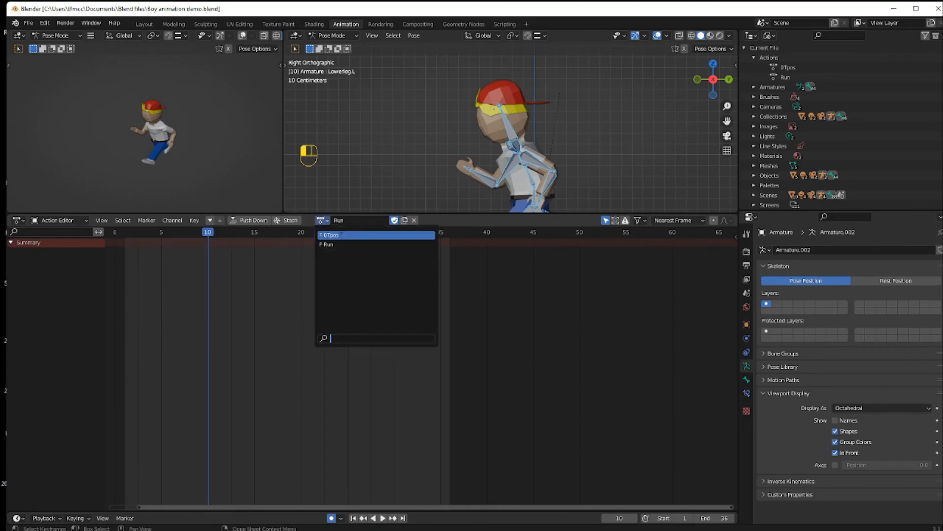
click(342, 244)
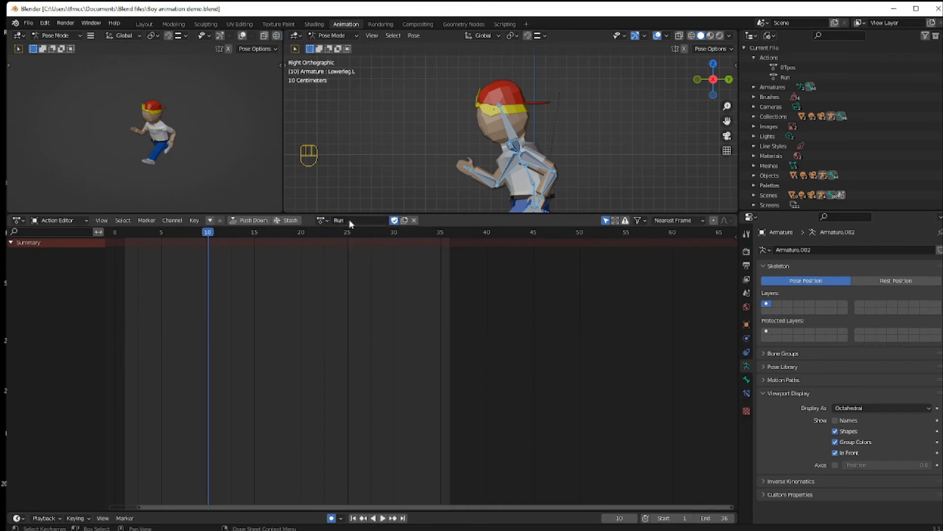
click(350, 220)
- Assign the 0Tpos action that holds the run-cycle keyframes and enter Run as its name
click(326, 222)
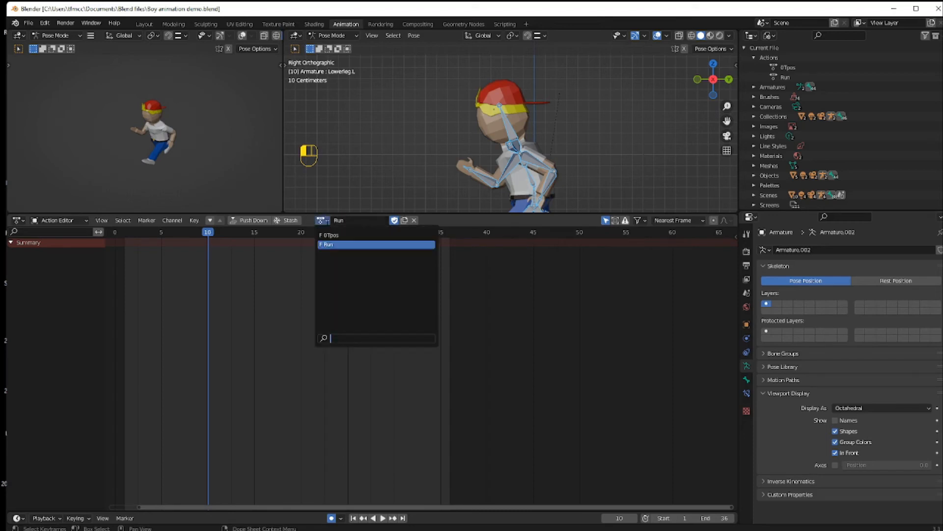
click(334, 235)
click(357, 220)
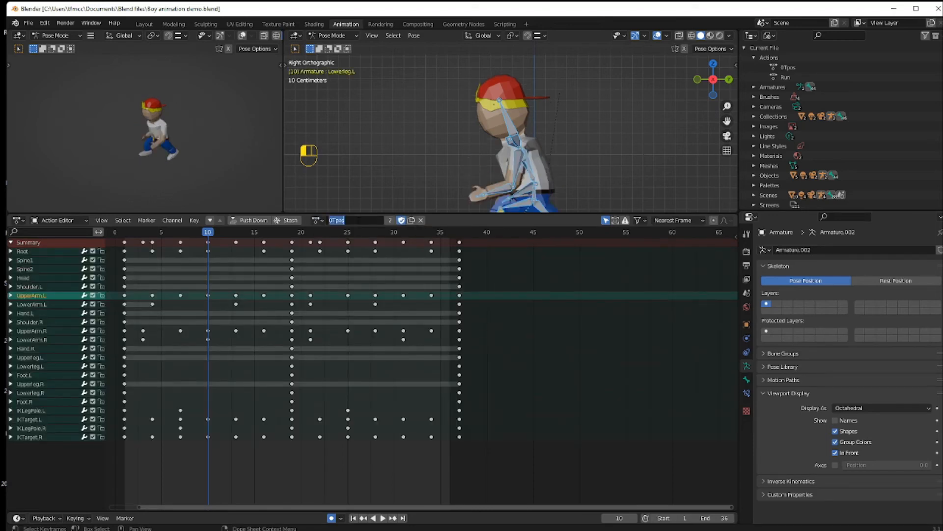
text(Run)
key(Return)
- Assign the empty Run action and rename it as 0Tpos
click(317, 220)
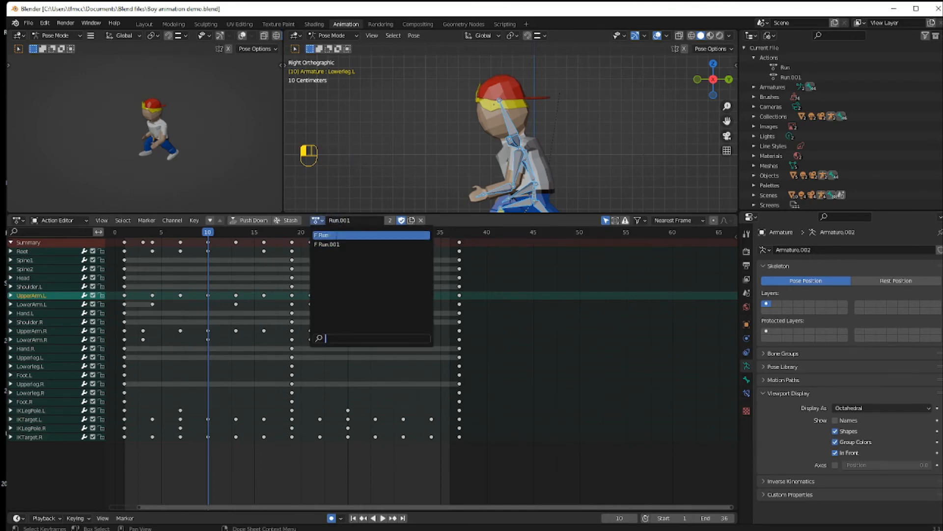
click(334, 235)
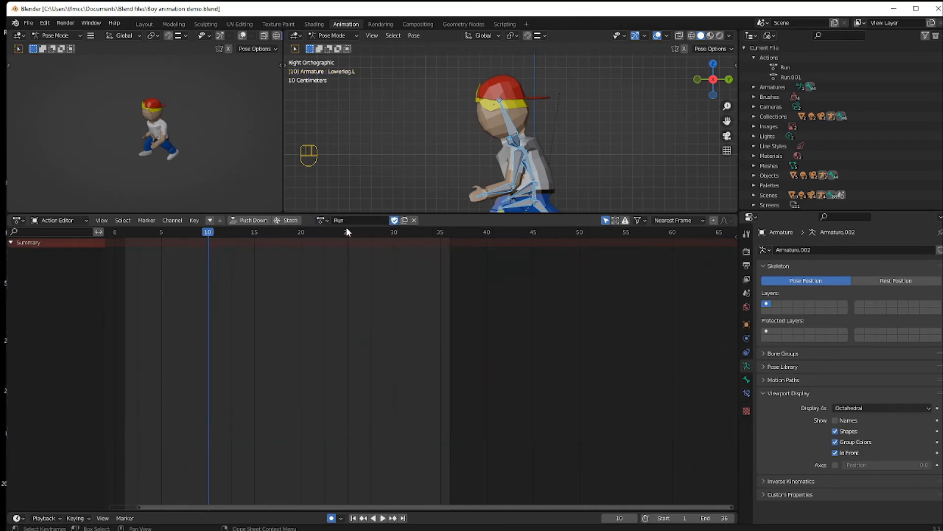
double_click(340, 220)
text(0Tpos)
click(327, 265)
- Assign the Run.001 action and shorten its name to "Run." by removing the numeric suffix
click(322, 220)
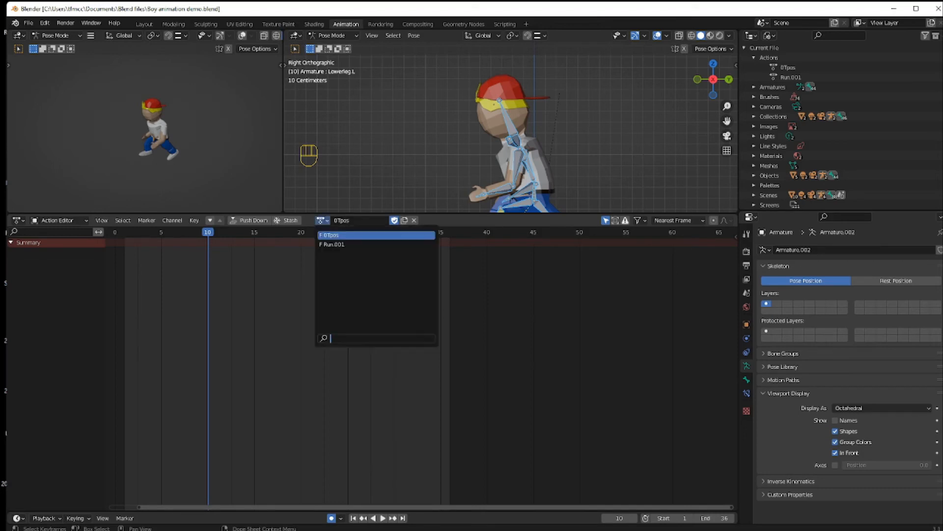
click(338, 245)
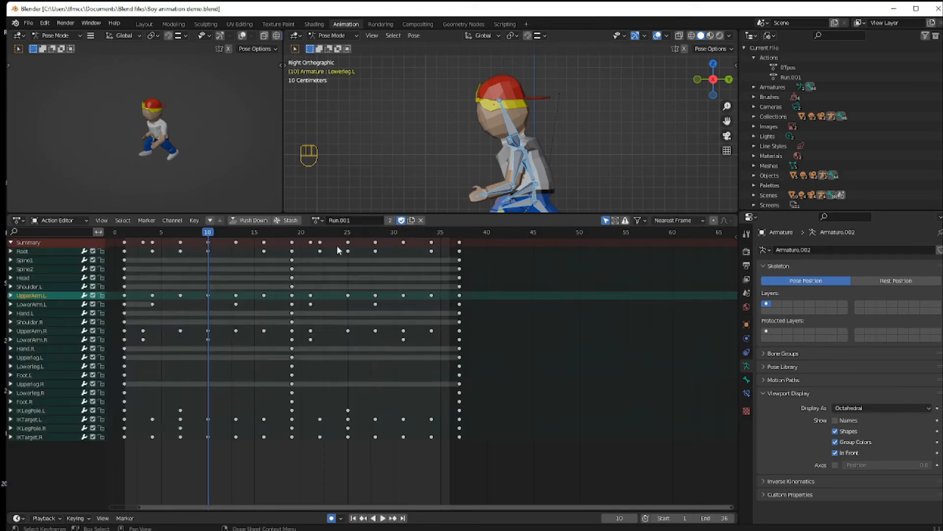
click(356, 220)
key(BackSpace)
key(BackSpace)
key(BackSpace)
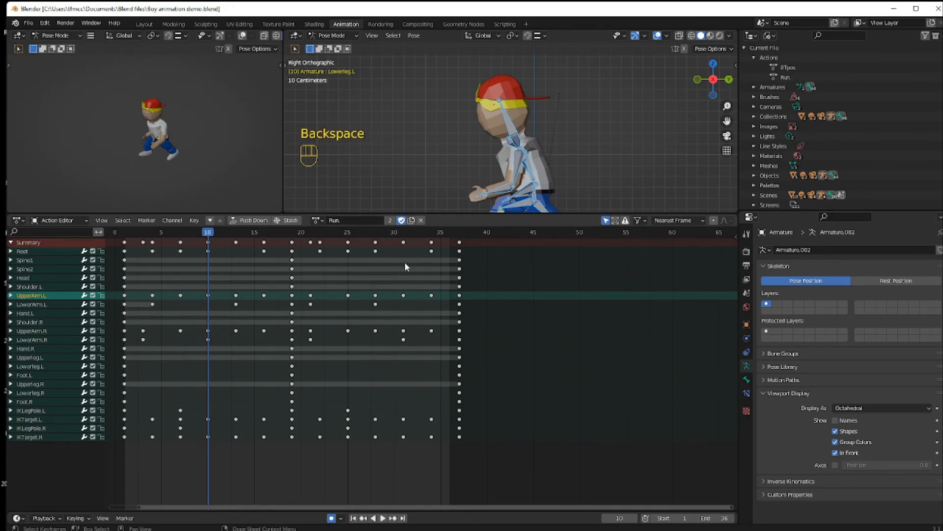
- Assign the empty 0Tpos action, go to frame 1, and give the 3D viewport more height
click(321, 220)
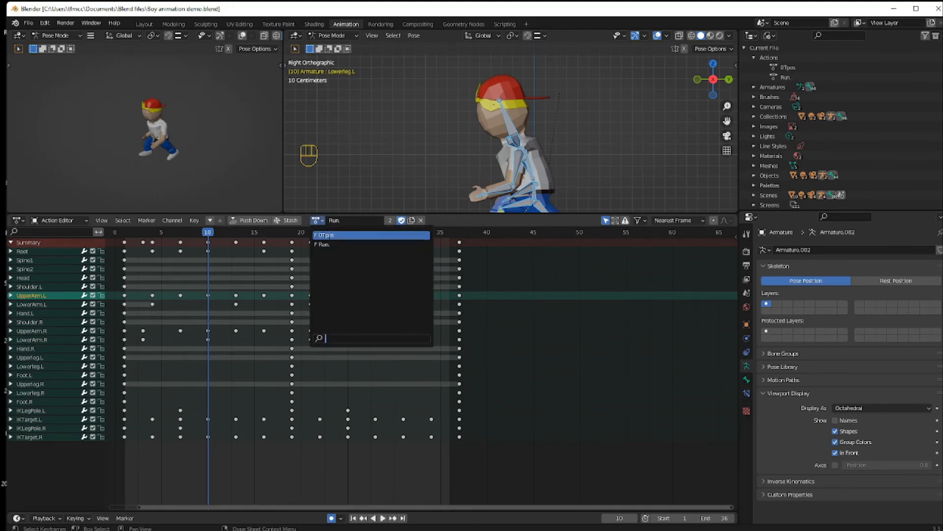
click(328, 238)
drag(205, 231, 130, 237)
drag(437, 214, 440, 327)
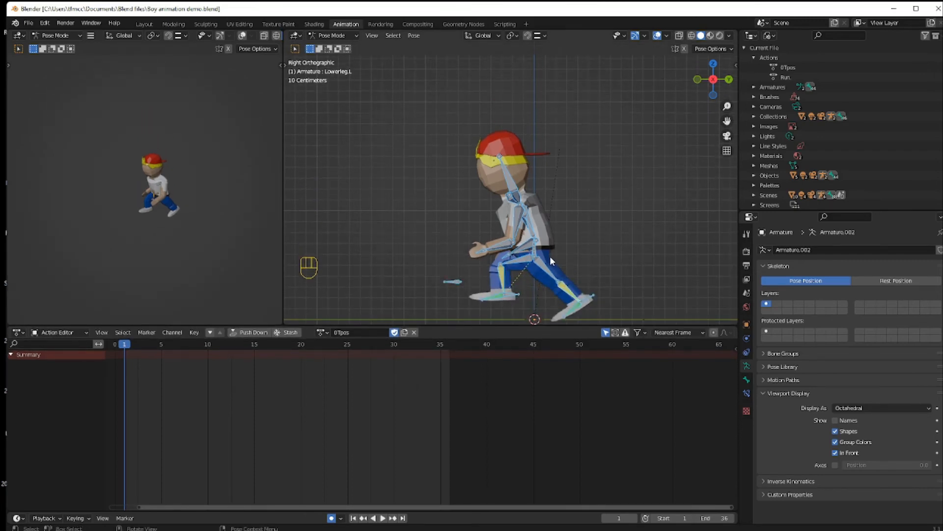
- Clear the location of all bones at frame 1, try to clear their rotation, and deselect them
key(alt+g)
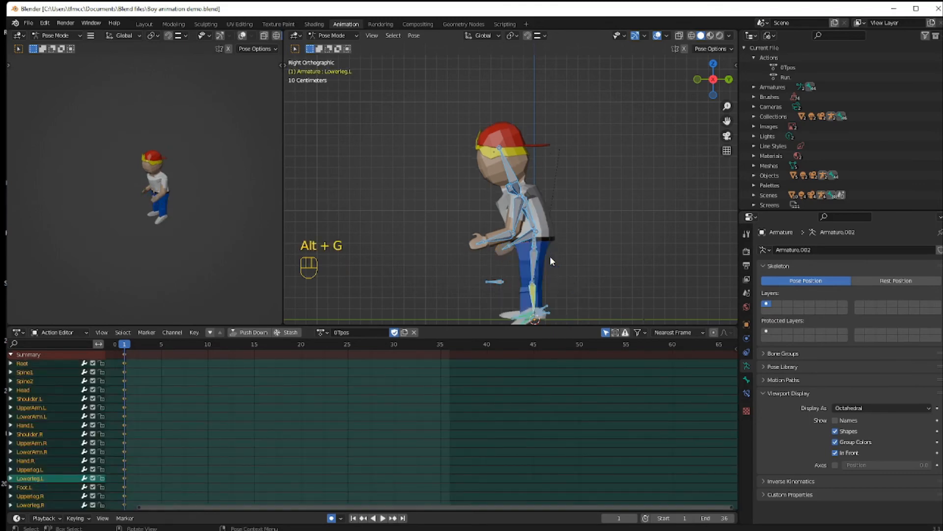
key(alt+r)
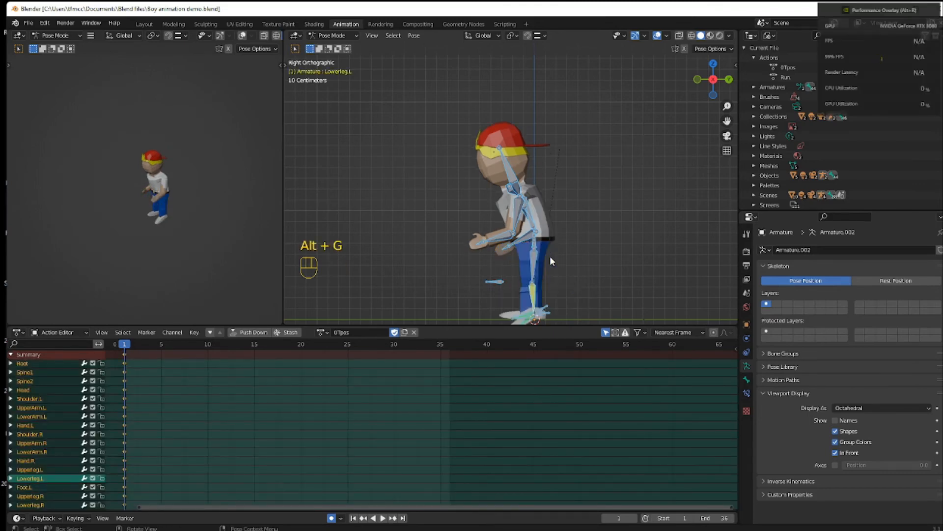
key(alt+a)
key(alt+r)
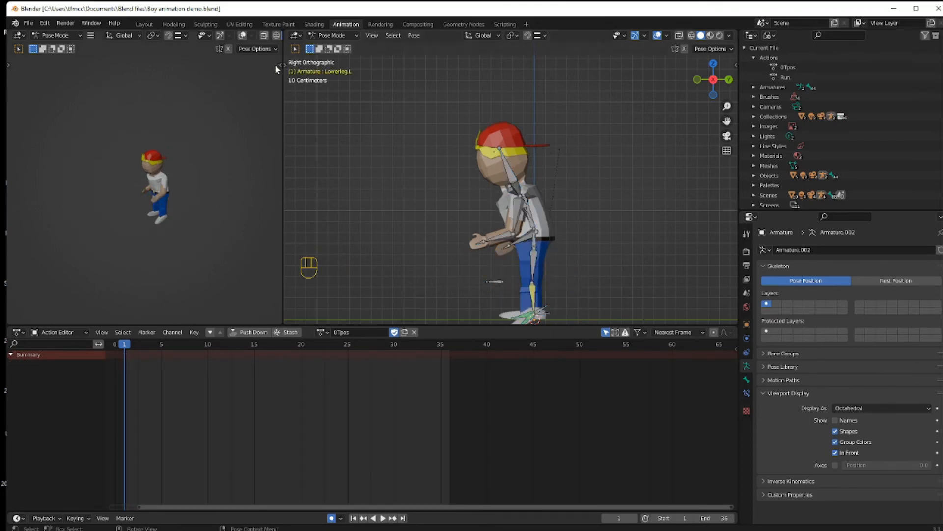
- Try to clear the armature's rotation in the Layout workspace and check its Set Origin options
click(144, 24)
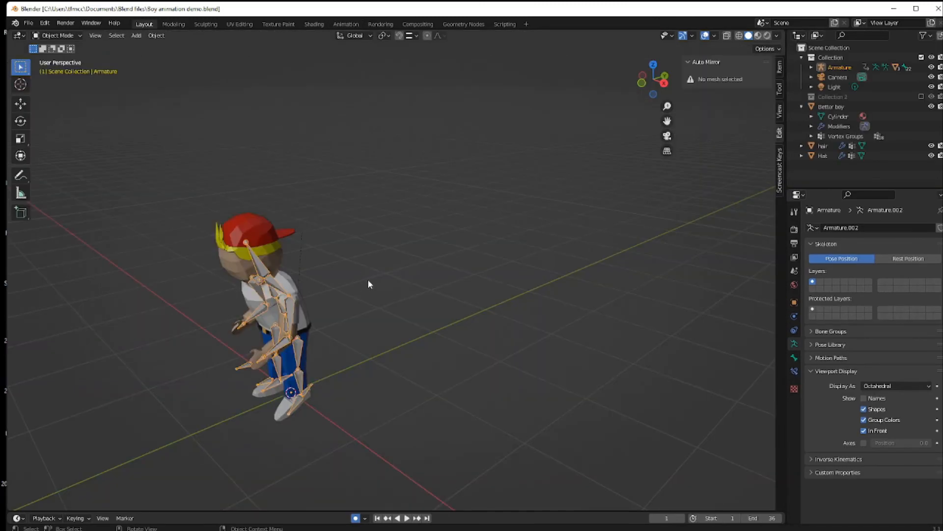
middle_drag(382, 304, 419, 300)
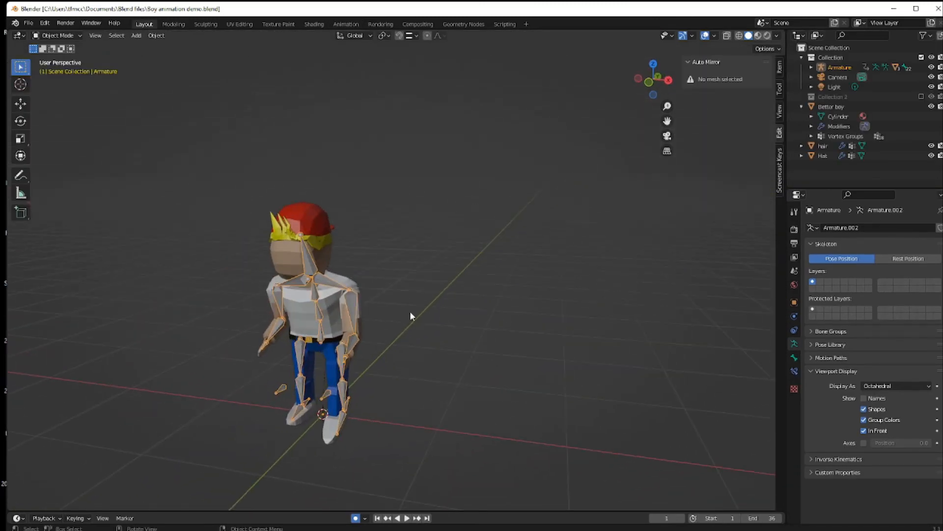
key(alt+r)
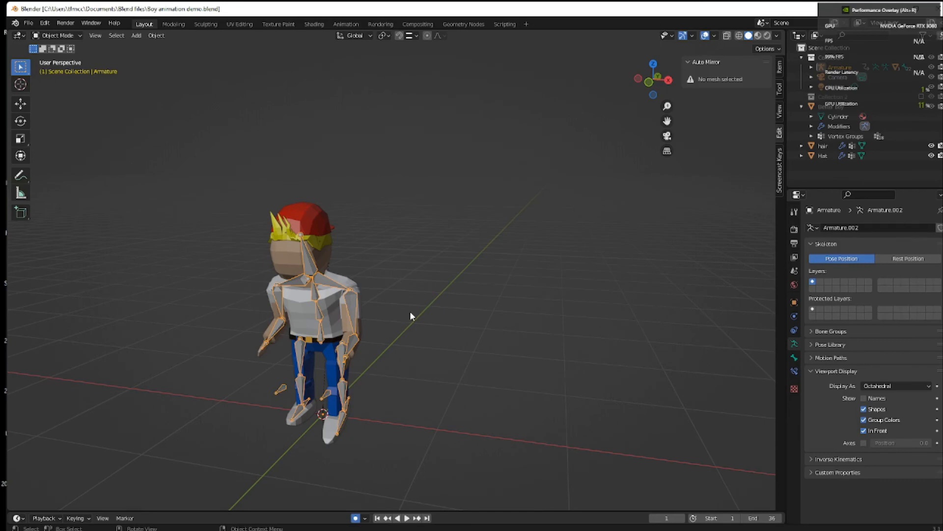
right_click(394, 278)
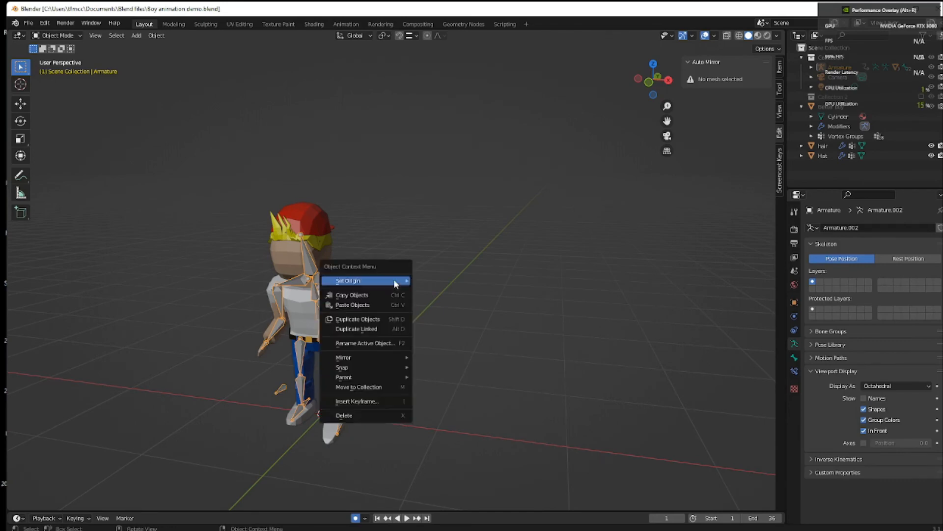
mouse_move(394, 279)
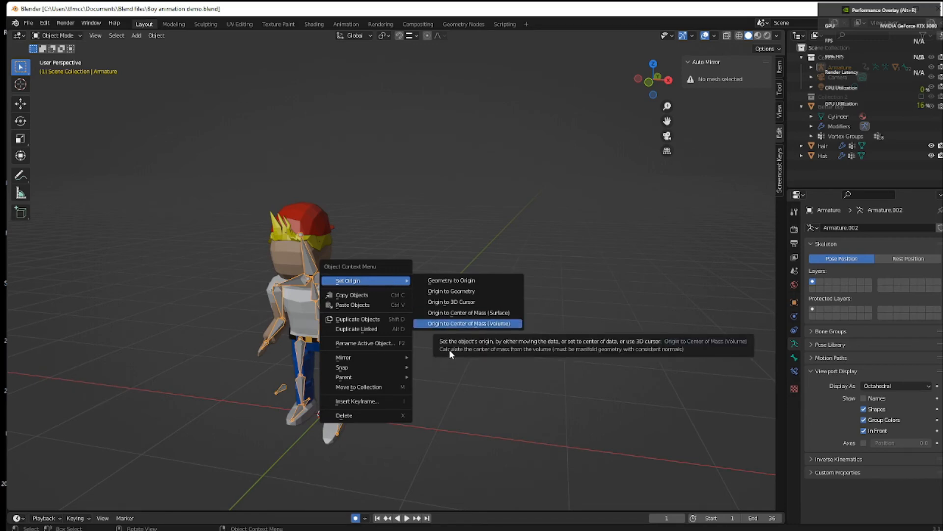
middle_drag(372, 346, 352, 357)
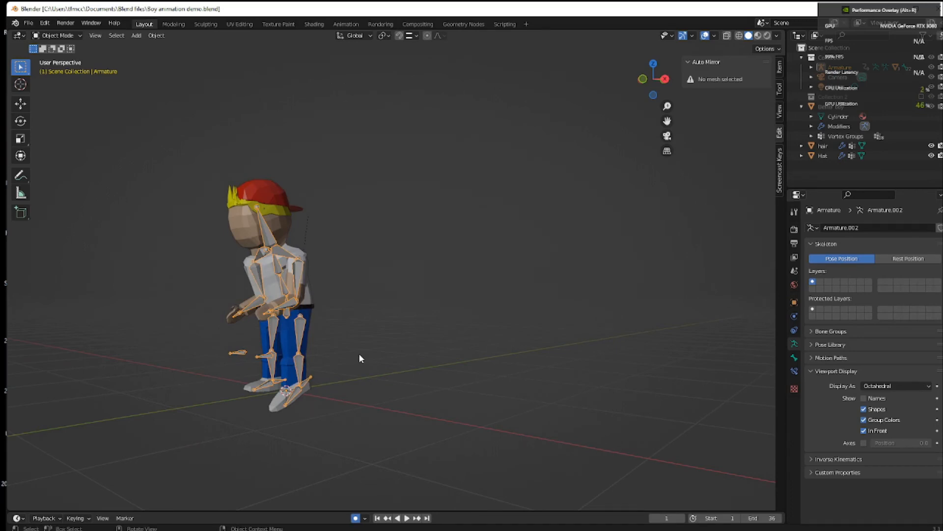
- Select the boy's armature and switch it to Pose Mode
click(341, 319)
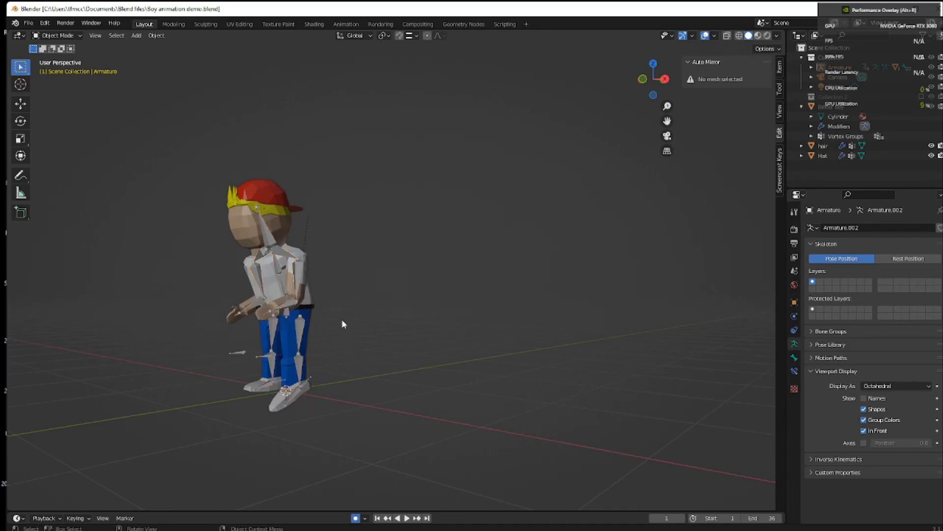
click(271, 243)
click(73, 37)
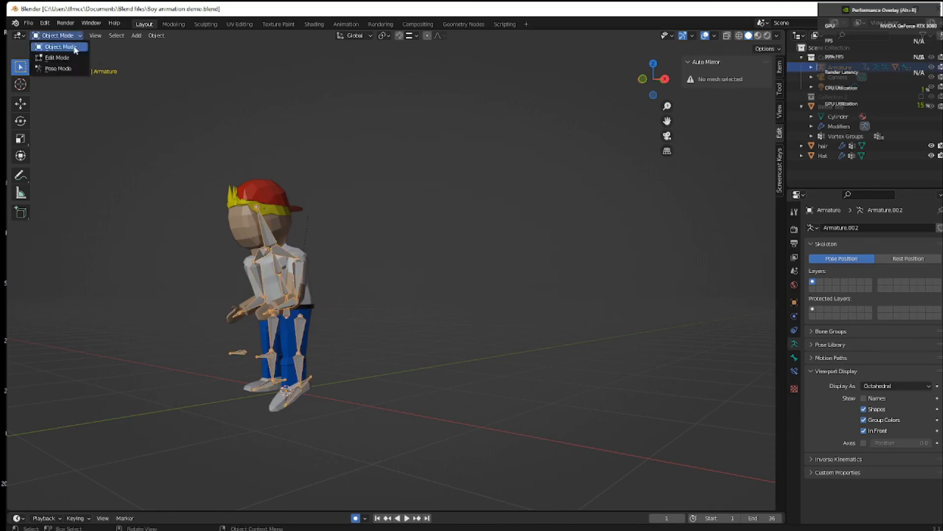
click(71, 67)
click(275, 244)
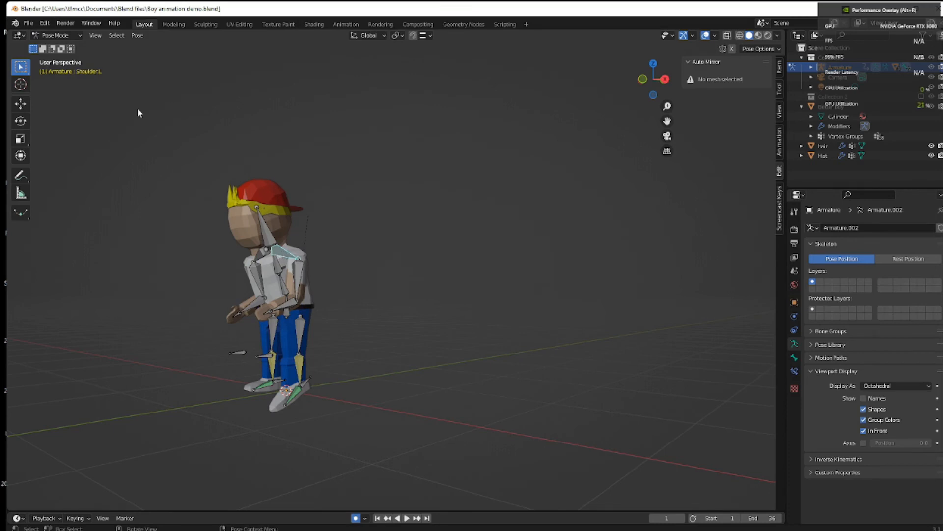
- Try to clear the rotation of all bones, and deselect them
key(a)
key(alt+r)
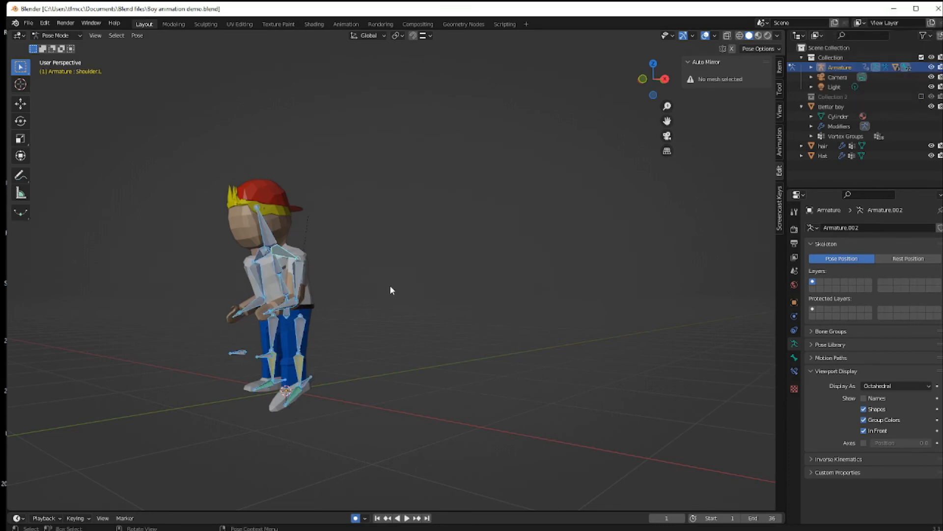
middle_drag(390, 288, 368, 292)
key(alt+r)
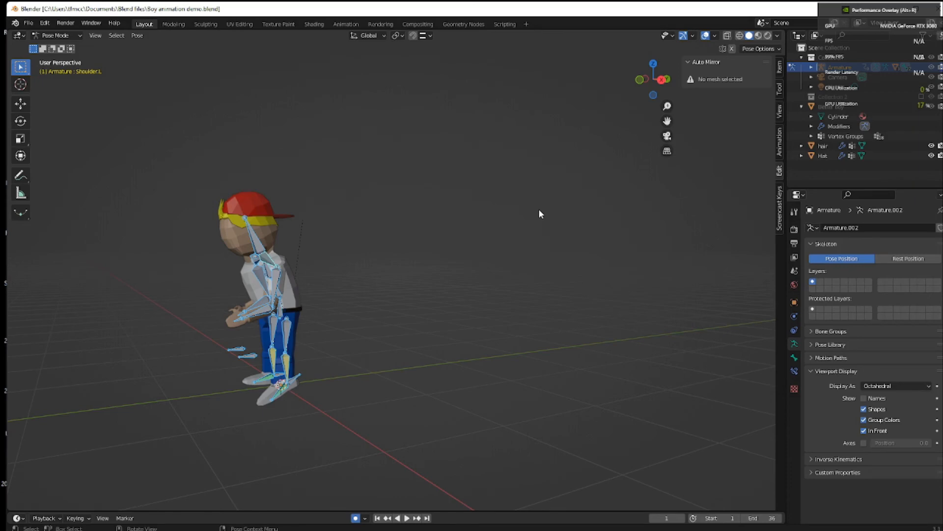
key(alt+r)
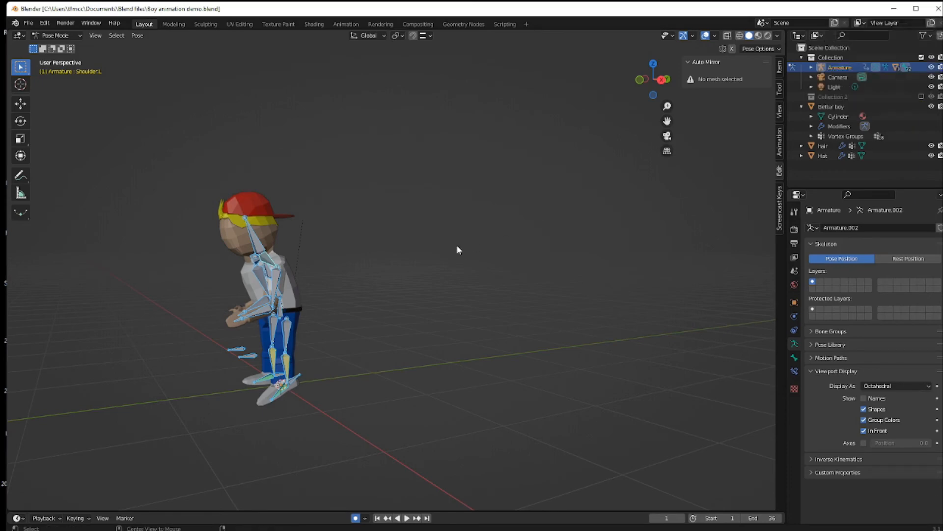
key(alt+r)
click(461, 244)
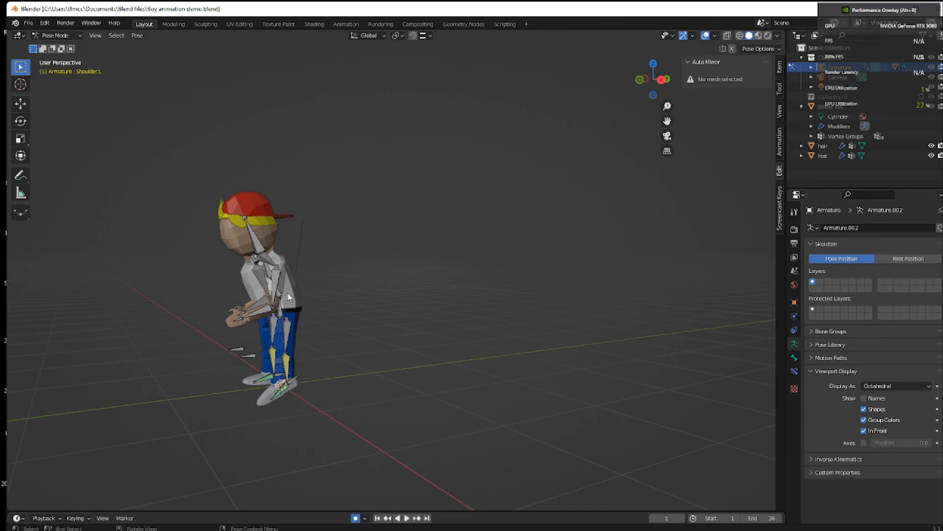
- Rotate the left shoulder bone by about -1.7° while facing the boy from the front
middle_drag(386, 427, 456, 417)
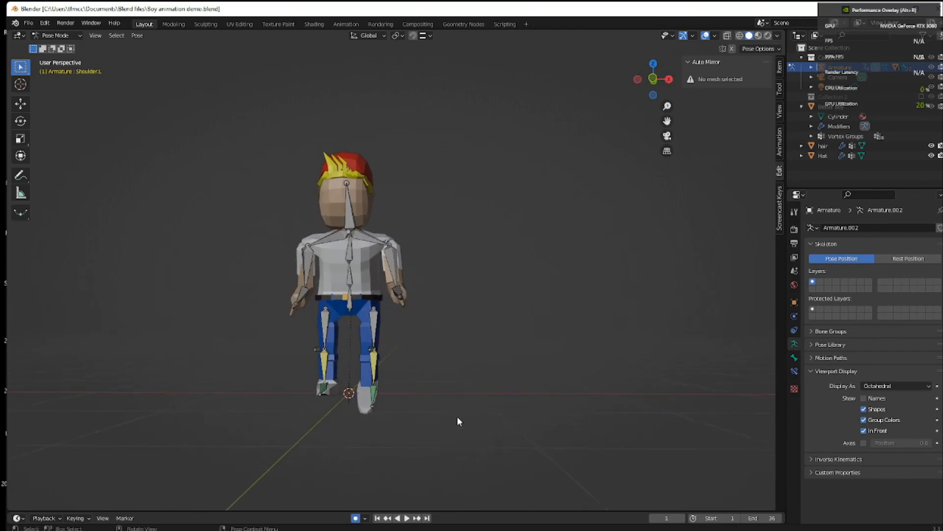
click(379, 240)
key(r)
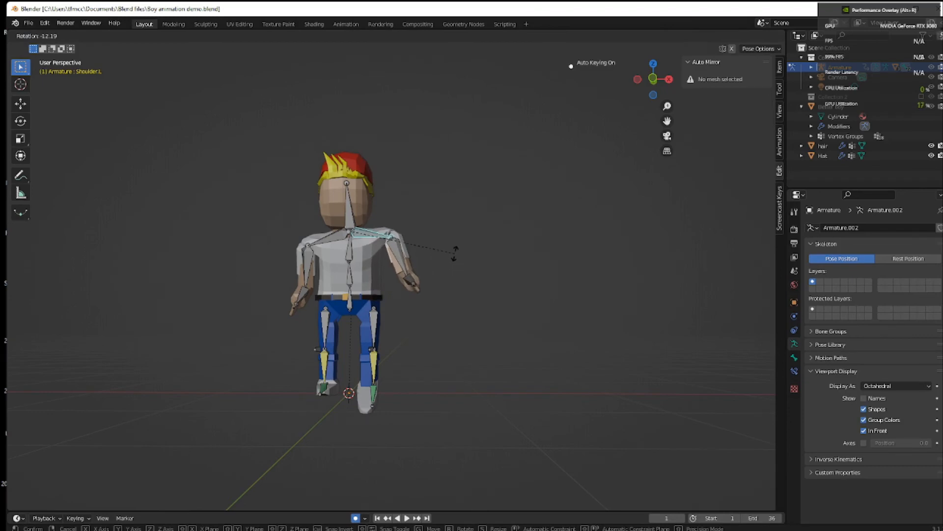
click(438, 281)
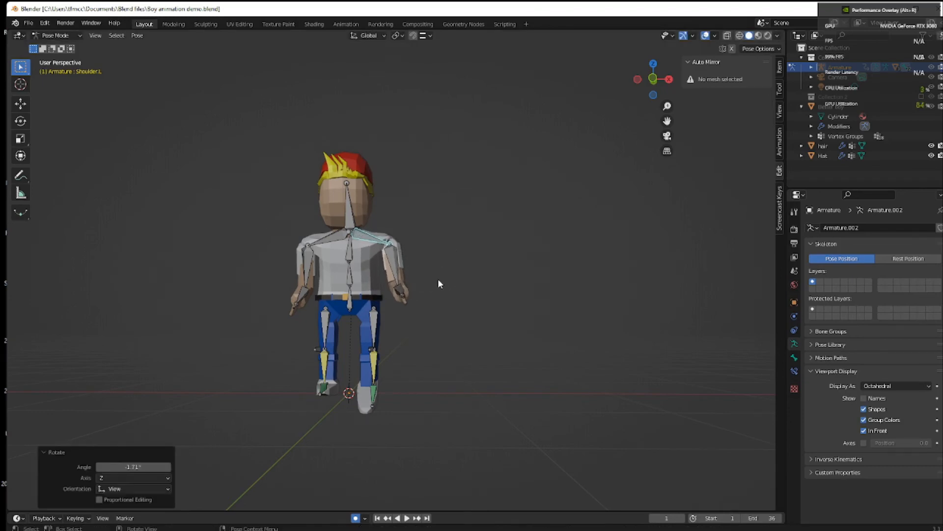
- Straighten the left lower arm by rotating it about -62° in the right orthographic view
key(KP_7)
key(KP_1)
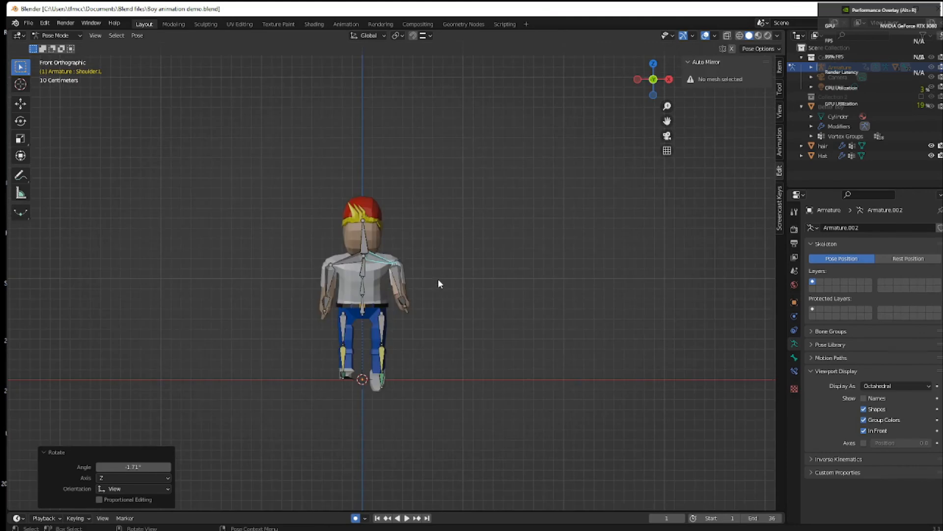
click(399, 280)
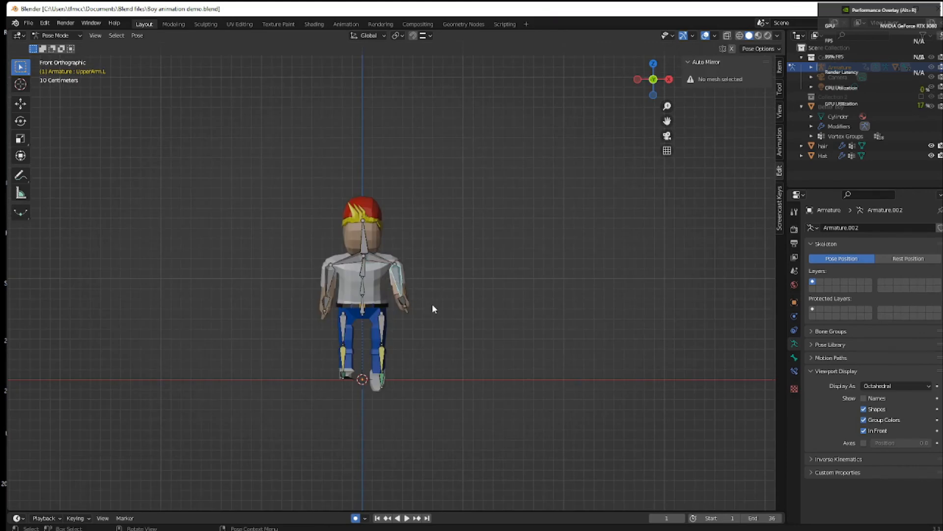
key(KP_3)
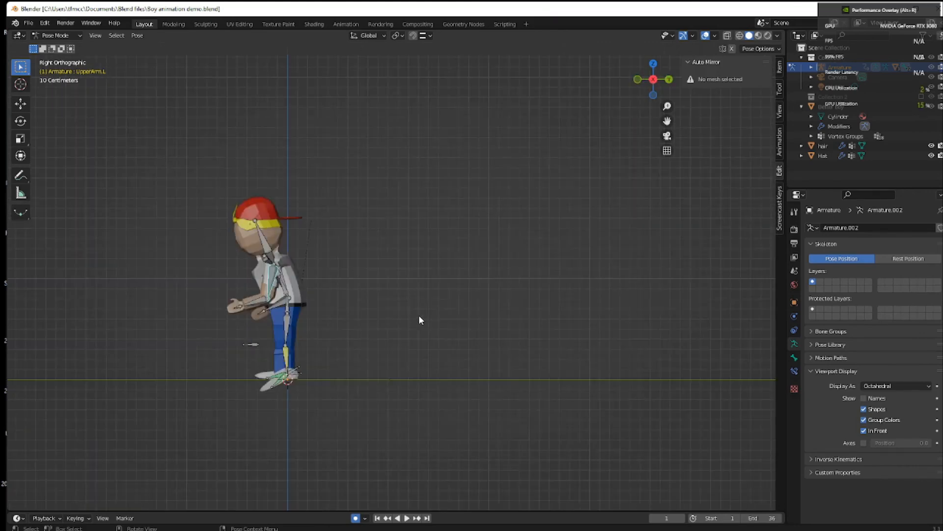
click(257, 302)
key(r)
click(265, 295)
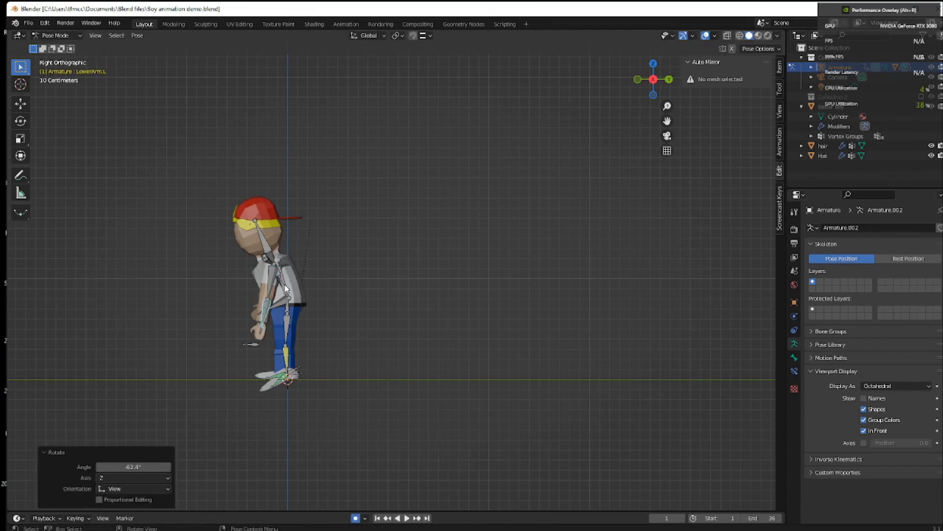
- Straighten the torso by rotating the Spine1 bone about 21° in the right orthographic view
click(286, 289)
middle_drag(332, 311, 395, 311)
key(KP_3)
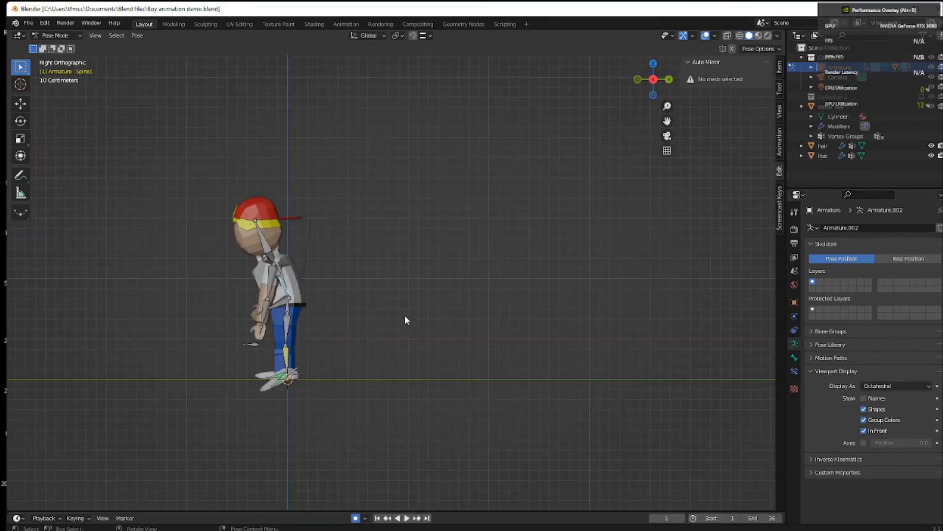
key(r)
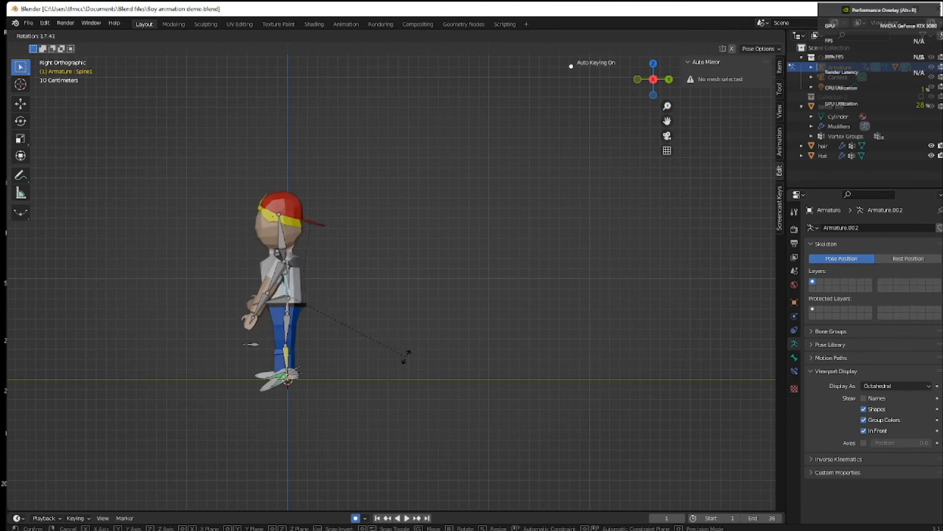
click(406, 366)
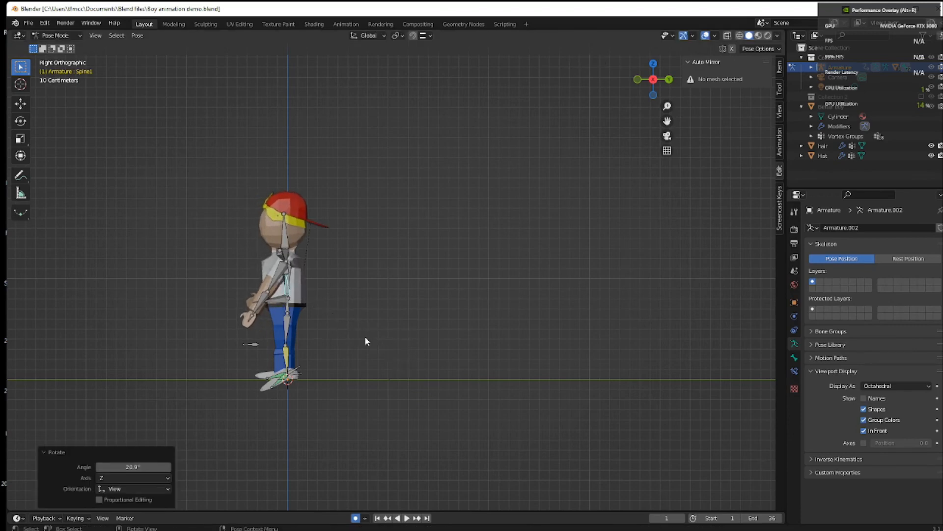
- Rotate the left upper arm about -33° in right view and the right lower arm downward in left view, so both arms hang straight
click(277, 277)
key(r)
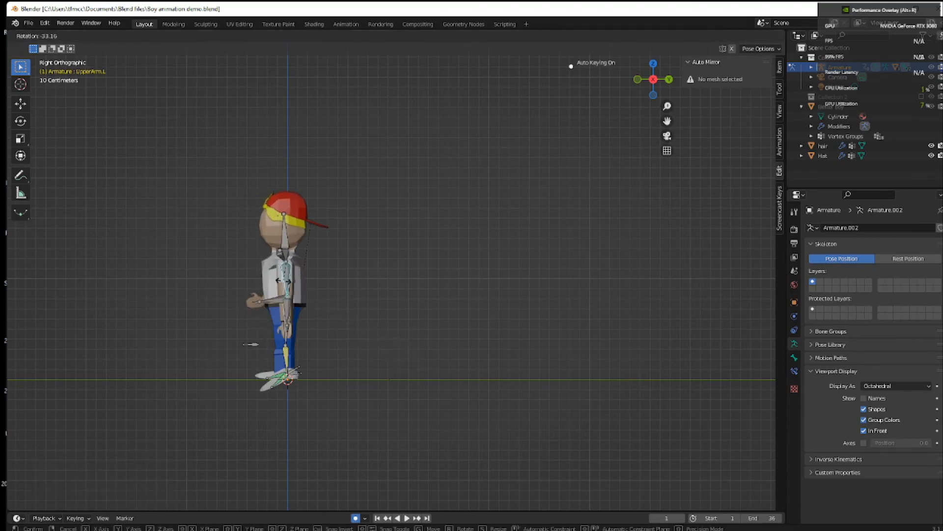
click(301, 302)
key(ctrl+KP_3)
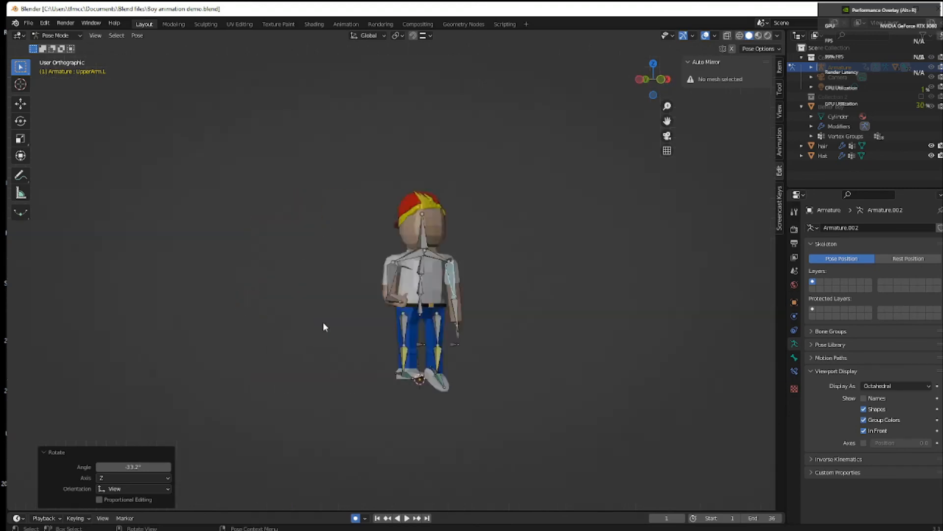
click(515, 299)
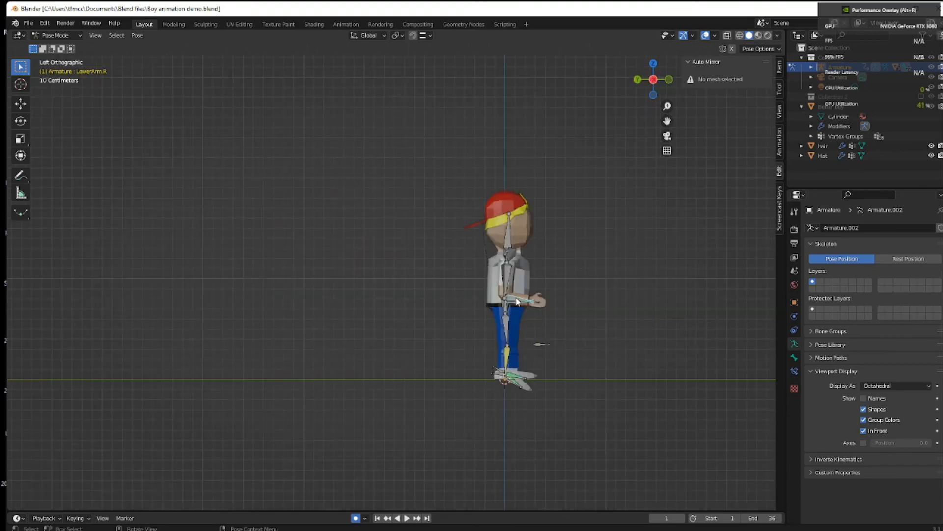
key(r)
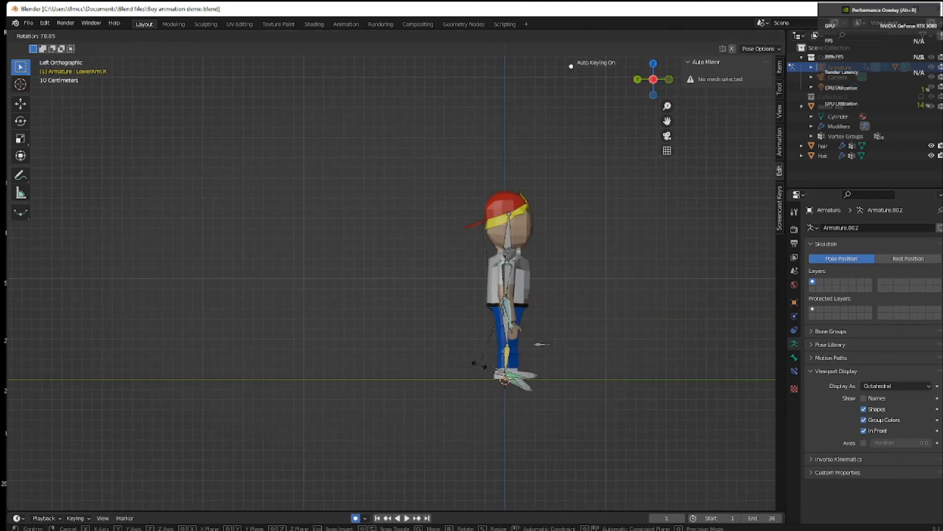
click(464, 374)
- Raise both arms to horizontal in front view, rotating the left upper arm about -82° and the right upper arm about 87°
key(KP_1)
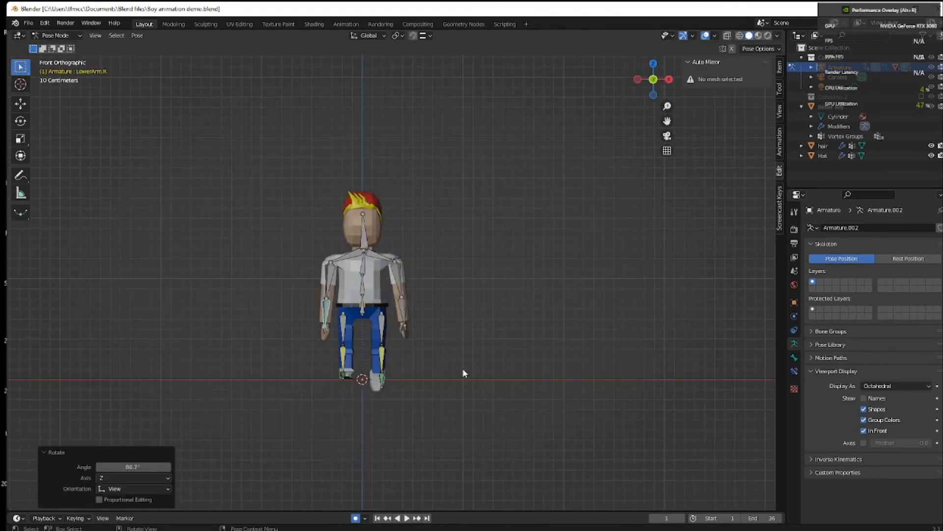
click(399, 272)
key(r)
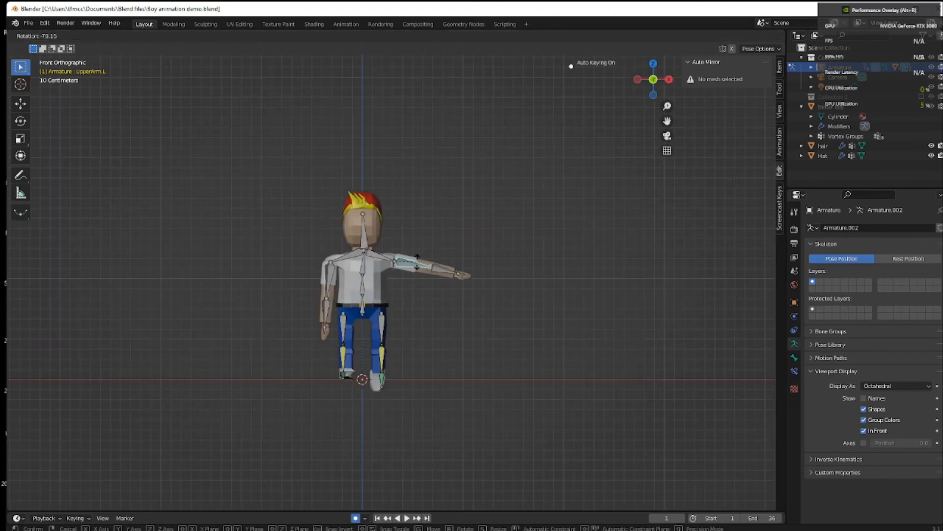
click(419, 256)
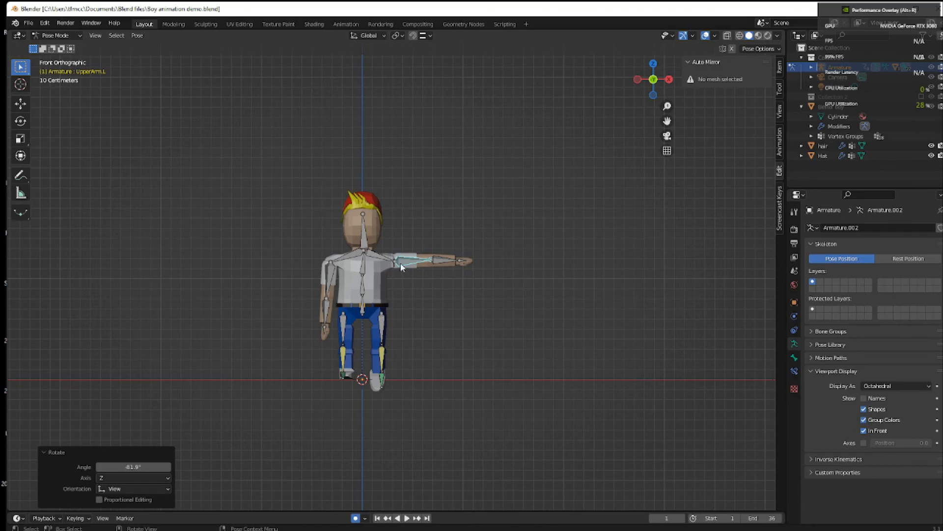
click(332, 281)
key(r)
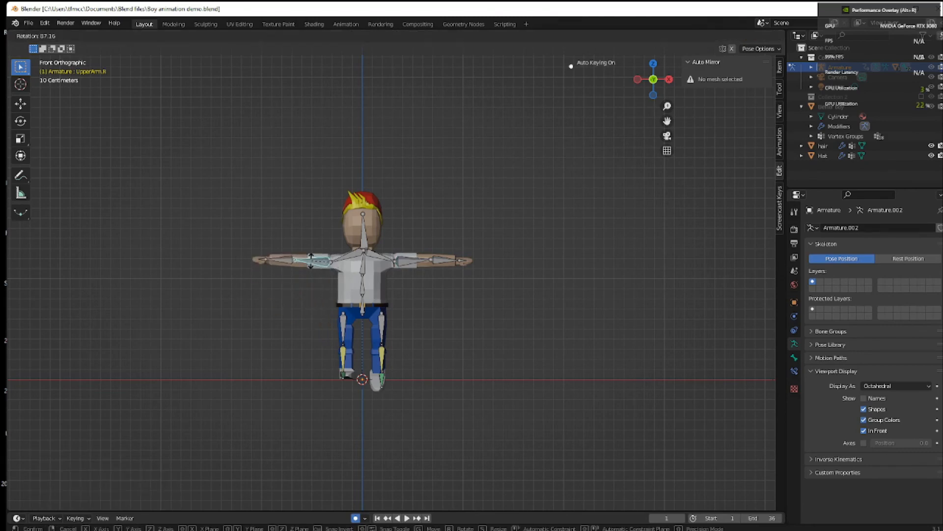
click(419, 328)
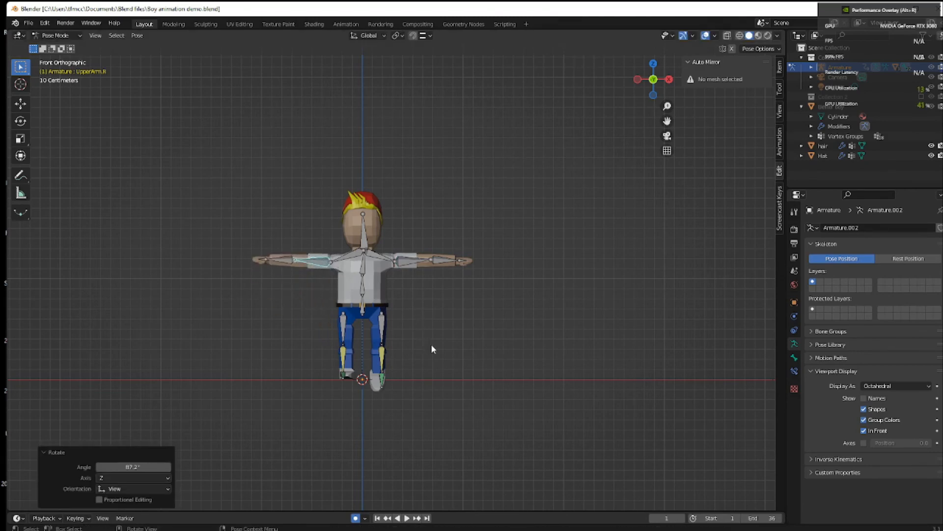
- Rotate the left foot's IK target about 33° in right view so the foot lies flat, and select the head bone
key(KP_3)
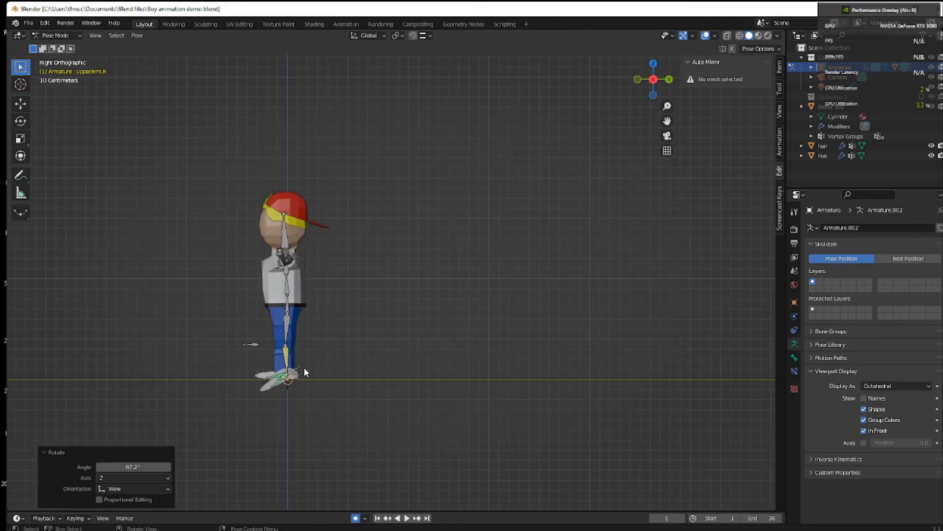
click(299, 372)
key(r)
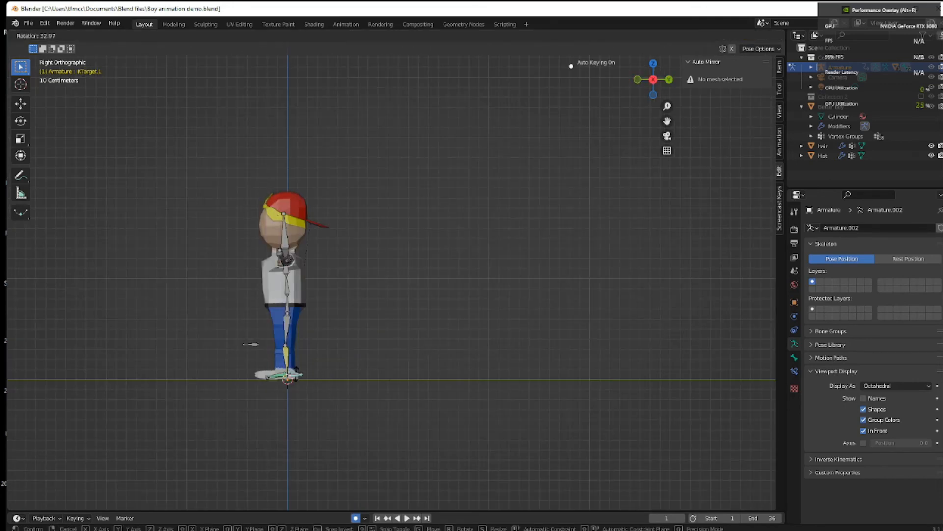
click(251, 343)
middle_drag(315, 402, 363, 404)
click(278, 245)
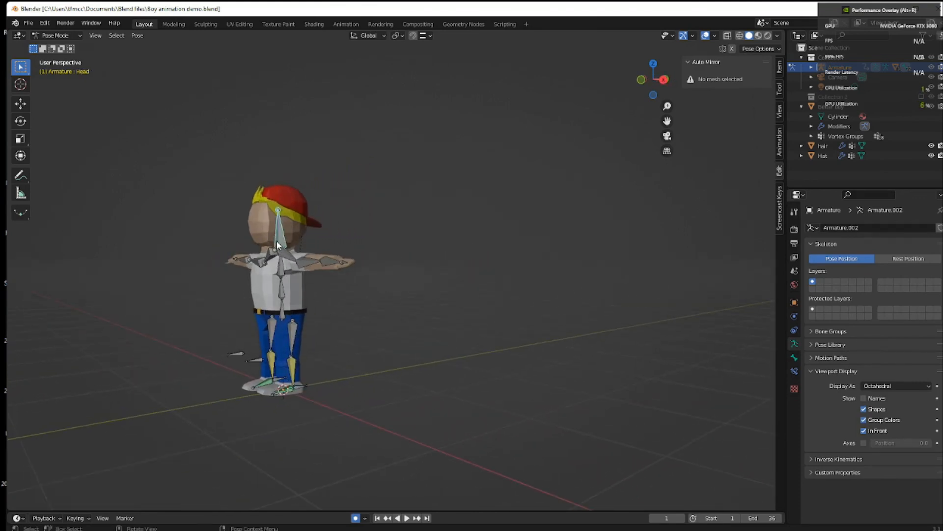
- In the Animation workspace, select all bones to list their channels in the 0Tpos action, and adjust the Action Editor's height
click(347, 25)
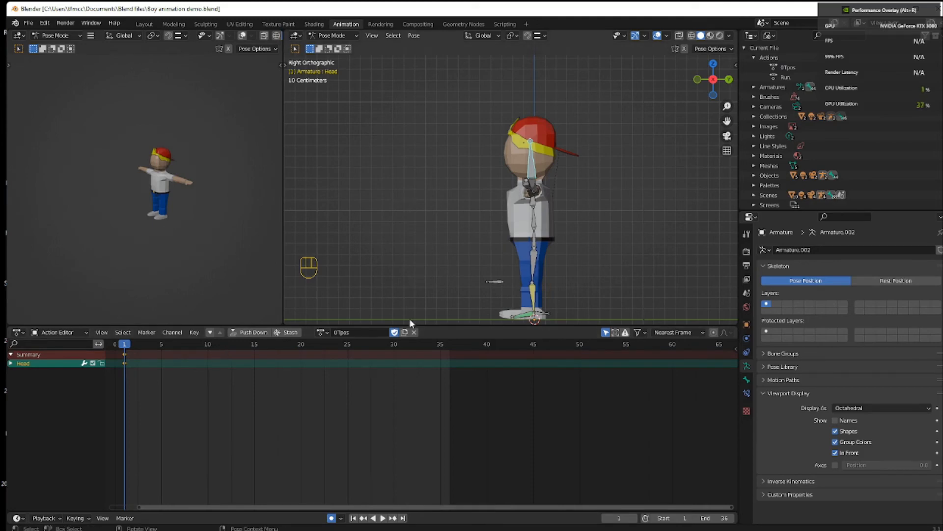
drag(416, 326, 415, 359)
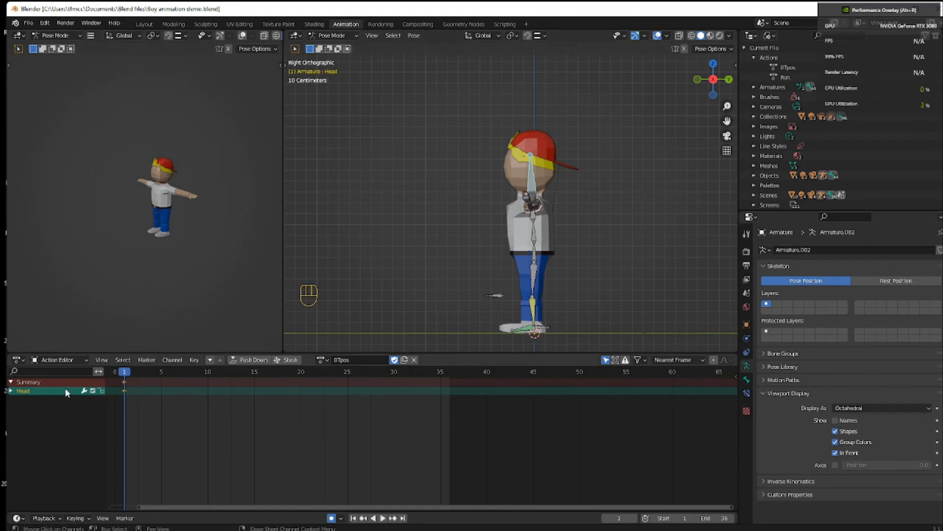
click(531, 308)
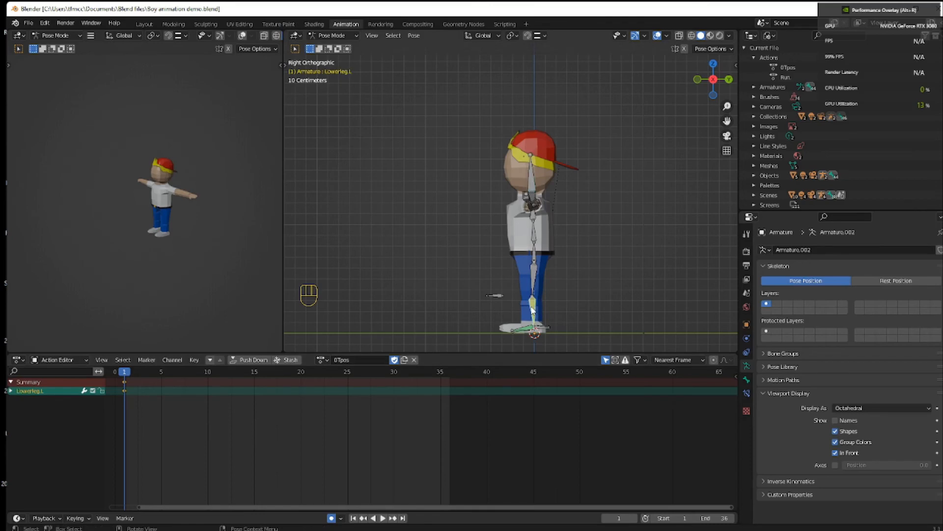
key(a)
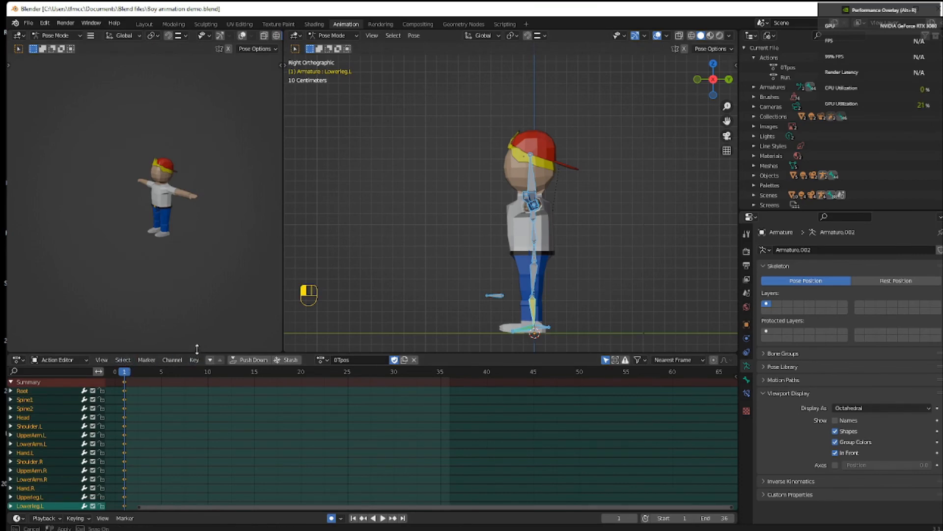
drag(196, 352, 197, 336)
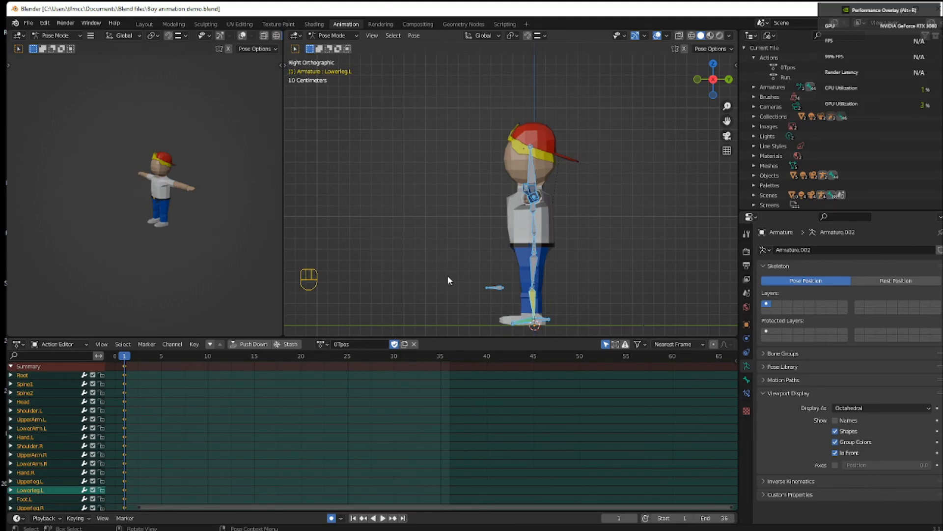
mouse_move(448, 281)
middle_down()
mouse_move(546, 289)
mouse_move(499, 292)
mouse_move(453, 273)
middle_up()
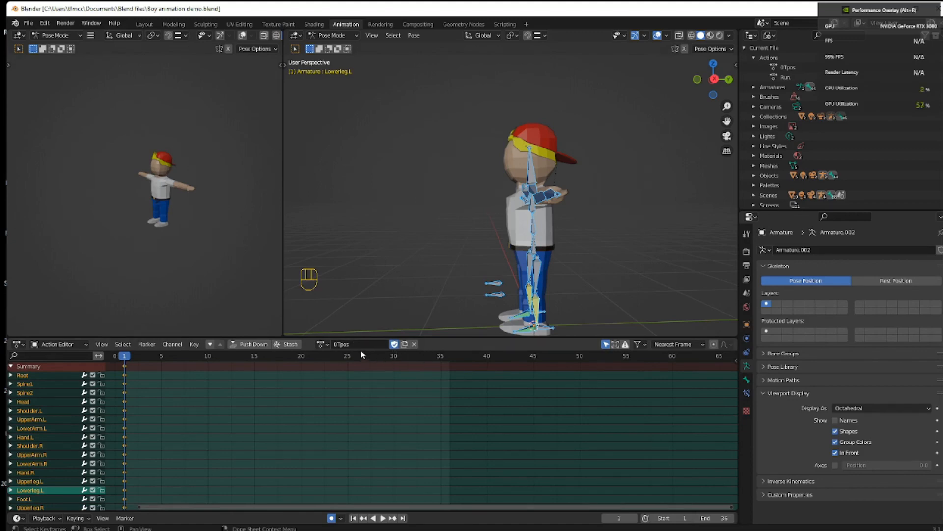
- Compare the armature's two actions by assigning Run and returning to 0Tpos
click(326, 343)
click(334, 365)
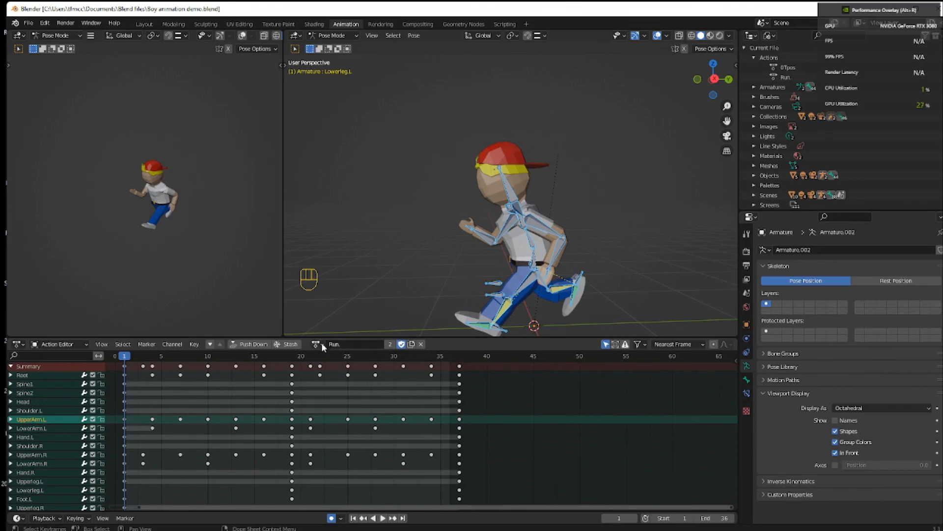
click(322, 343)
click(320, 356)
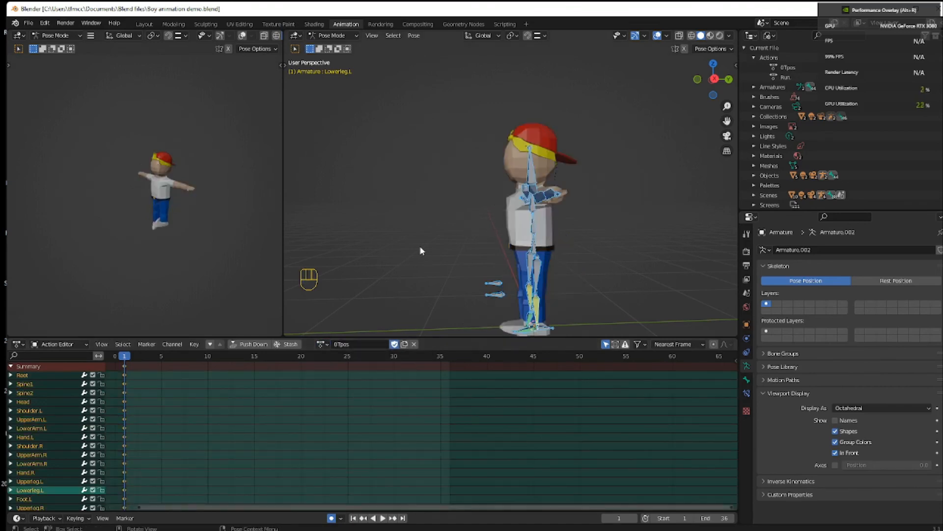
- Rotate the right foot's IK target about 67° in the 0Tpos action so the foot lies flat
mouse_move(421, 249)
middle_down()
mouse_move(424, 258)
mouse_move(492, 266)
mouse_move(436, 256)
middle_up()
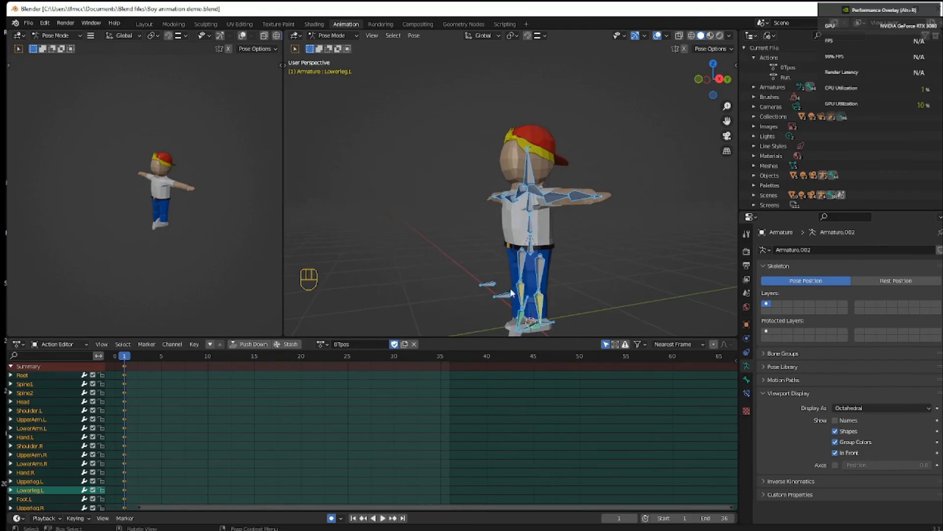
click(535, 311)
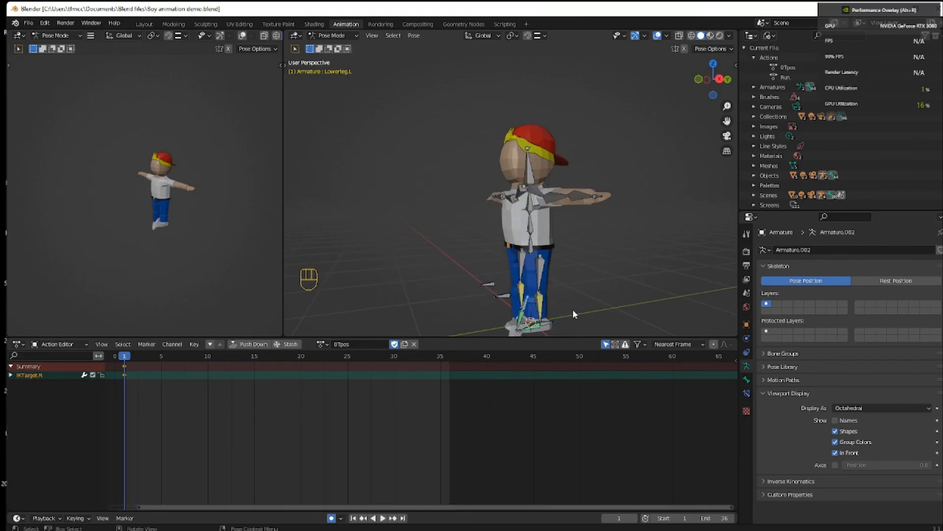
key(r)
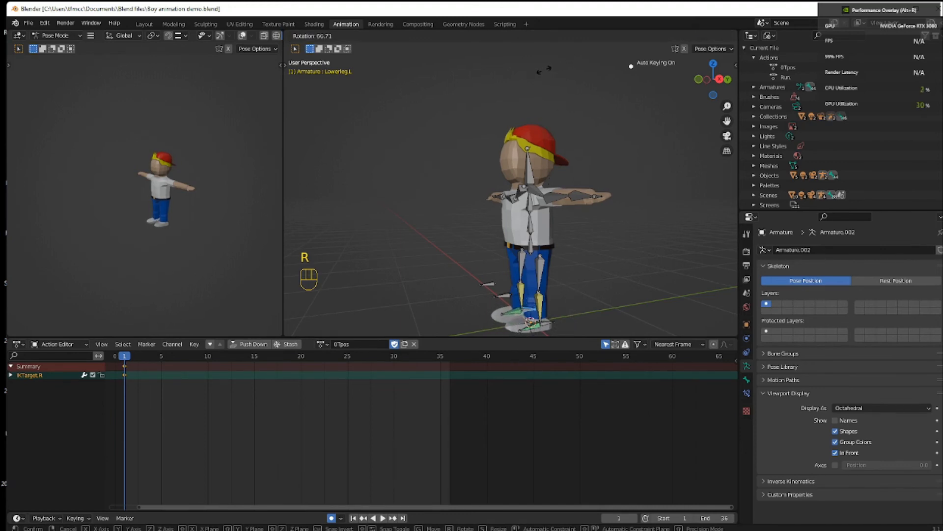
click(546, 66)
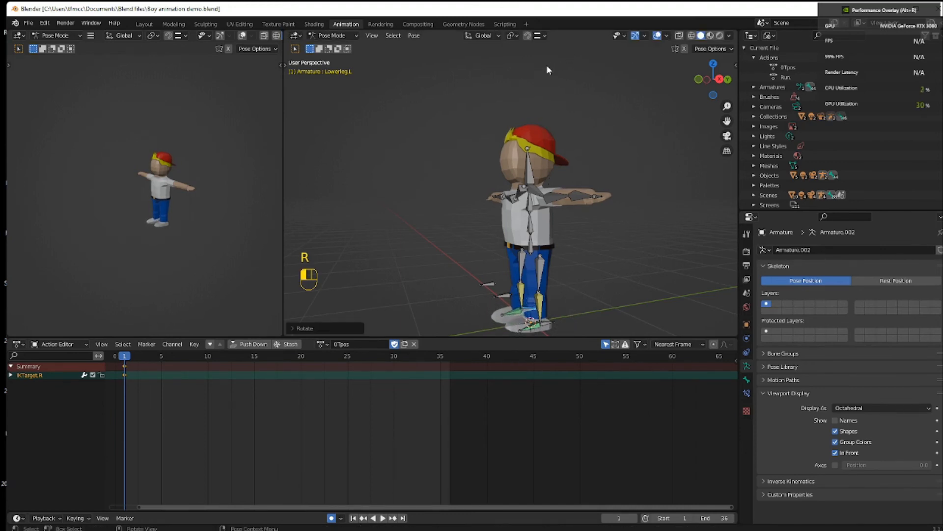
- Switch to the Run action and back to 0Tpos, and inspect the corrected T-pose from the front
click(320, 344)
click(328, 370)
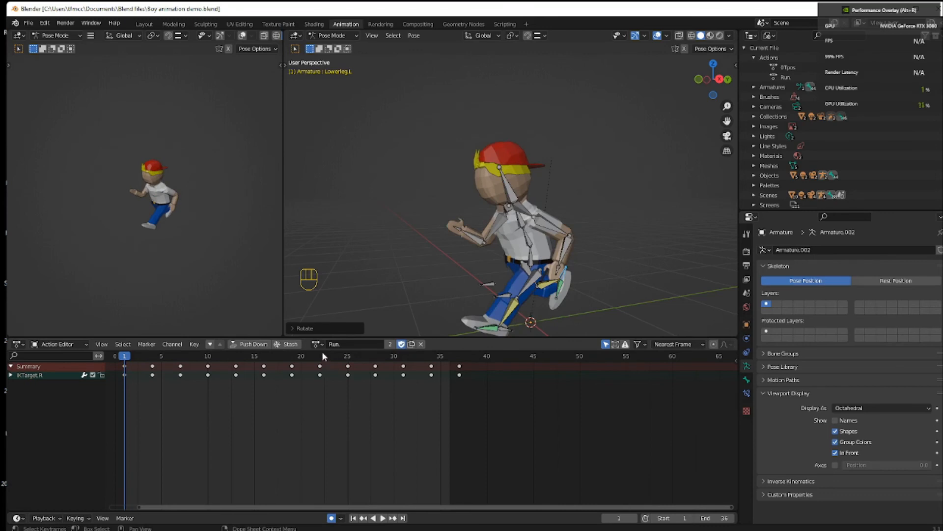
click(320, 345)
click(325, 360)
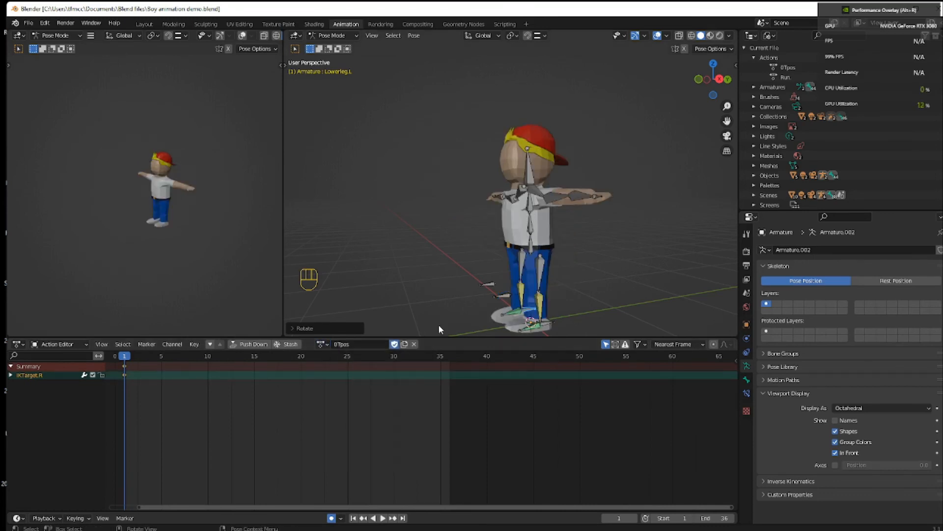
middle_drag(612, 272, 655, 280)
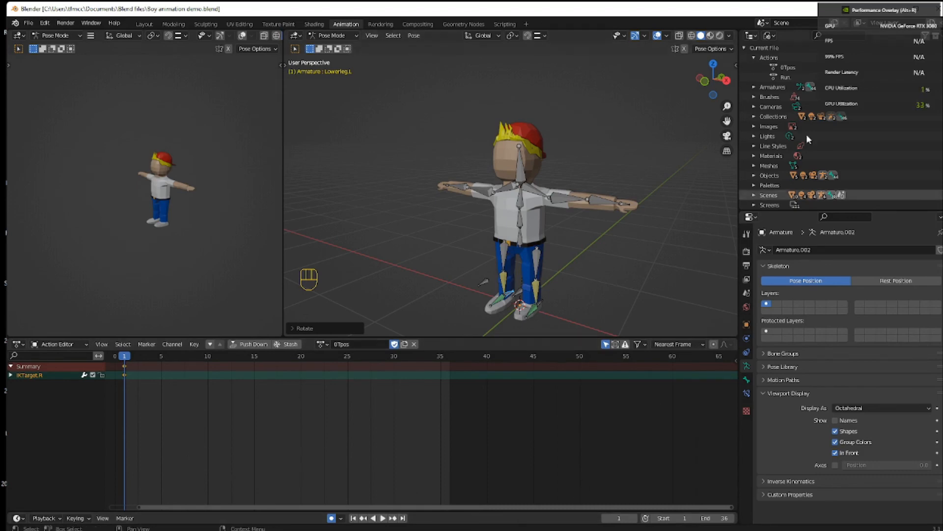
- Hide the performance overlay and minimize the window of the current demo file
drag(780, 14, 786, 43)
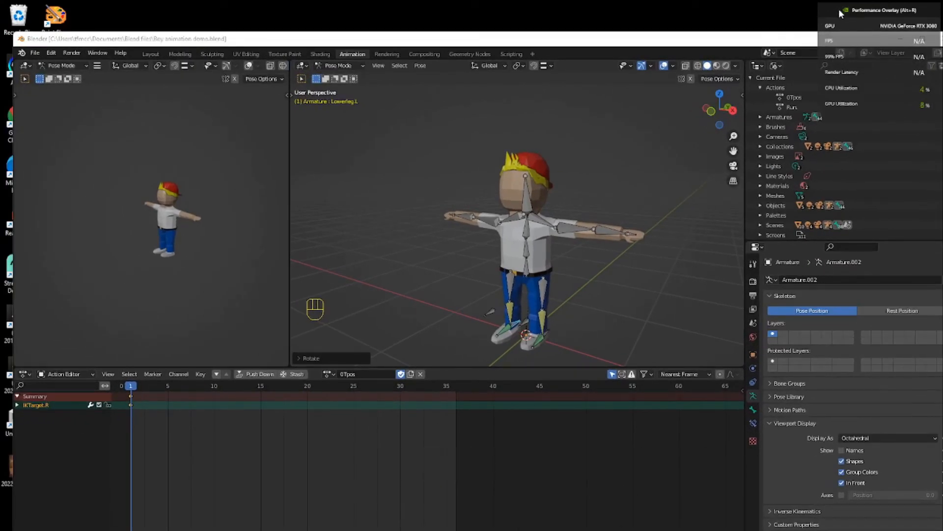
key(alt+r)
drag(854, 40, 846, 25)
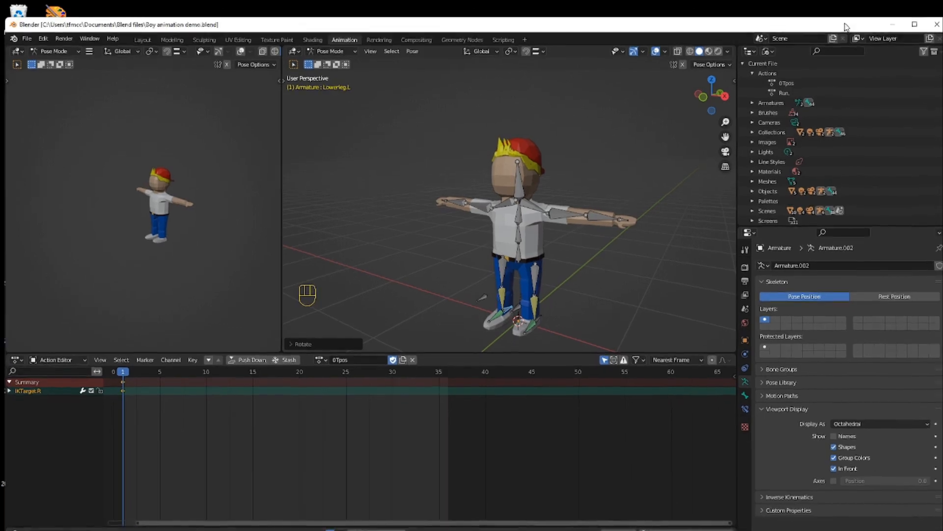
click(892, 24)
mouse_move(362, 530)
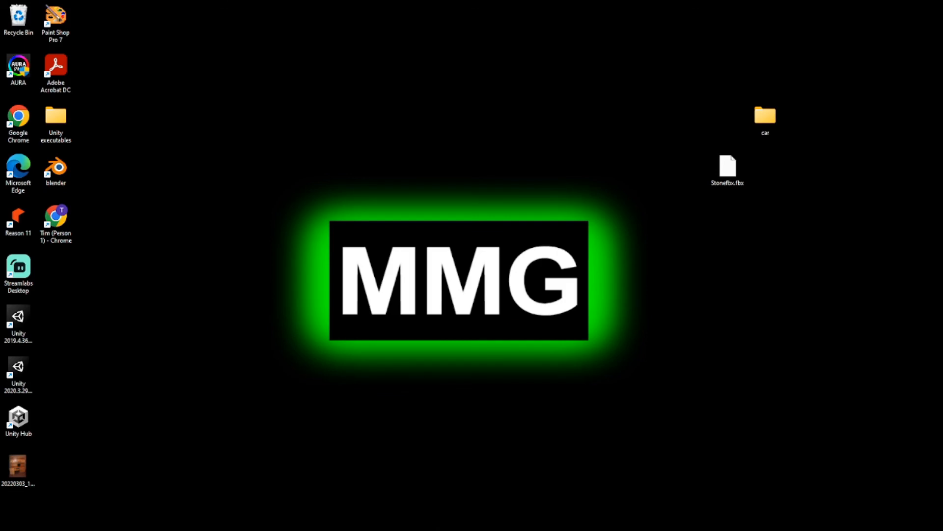
- Bring up the boy.blend file, assign its jog action to the armature, and preview the animation
drag(942, 20, 524, 10)
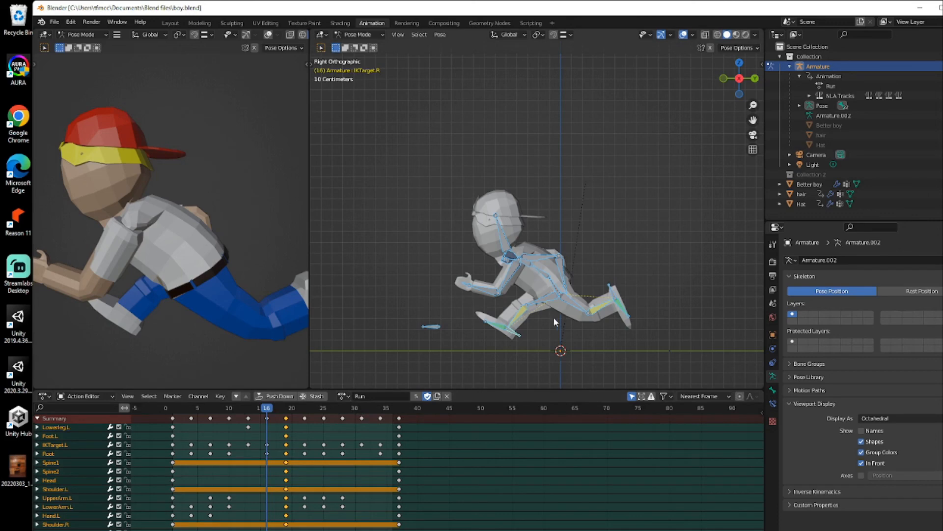
click(342, 396)
click(355, 428)
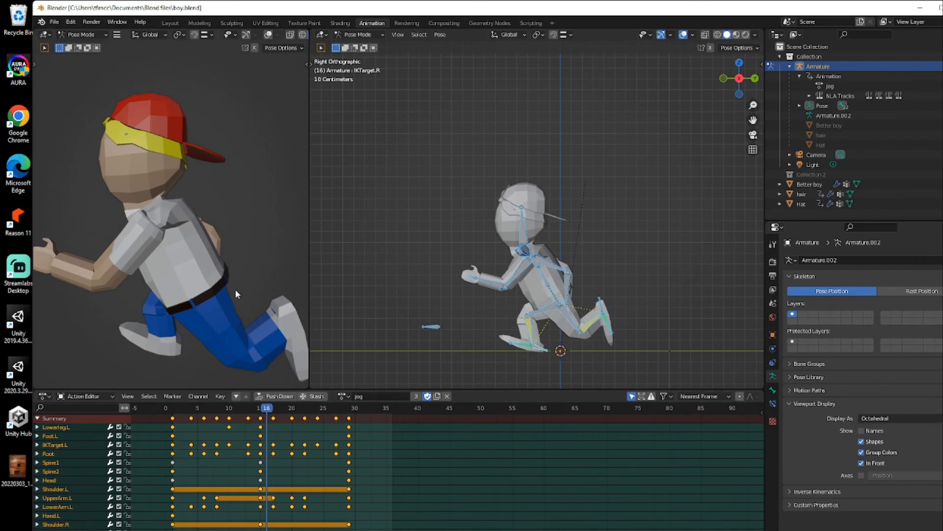
scroll(235, 289, down, 4)
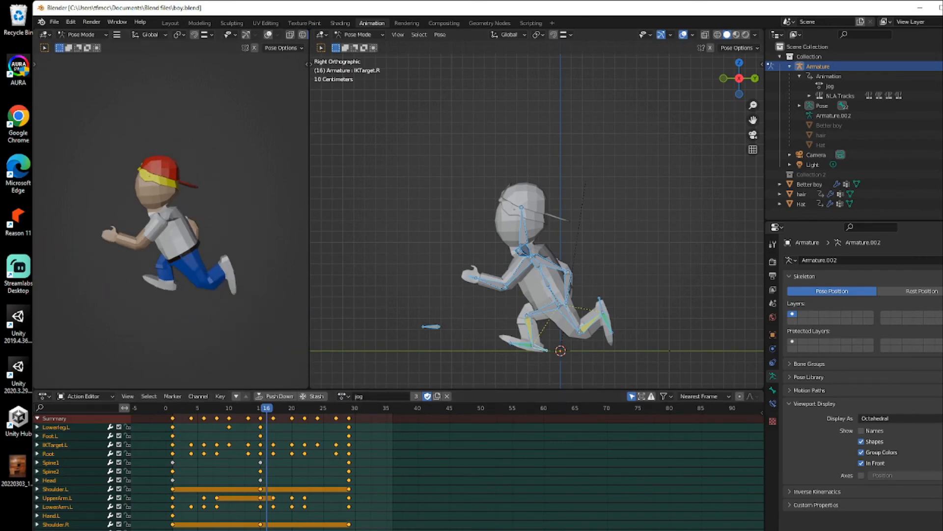
key(space)
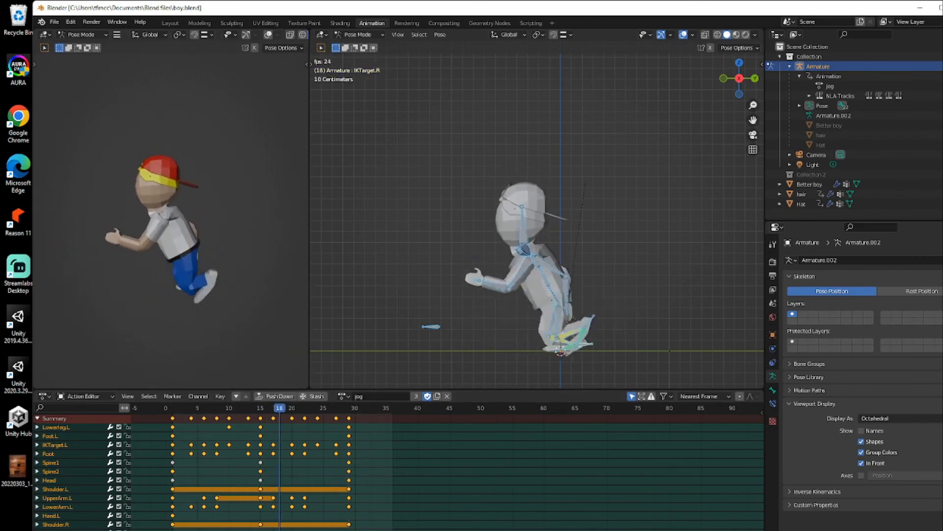
key(space)
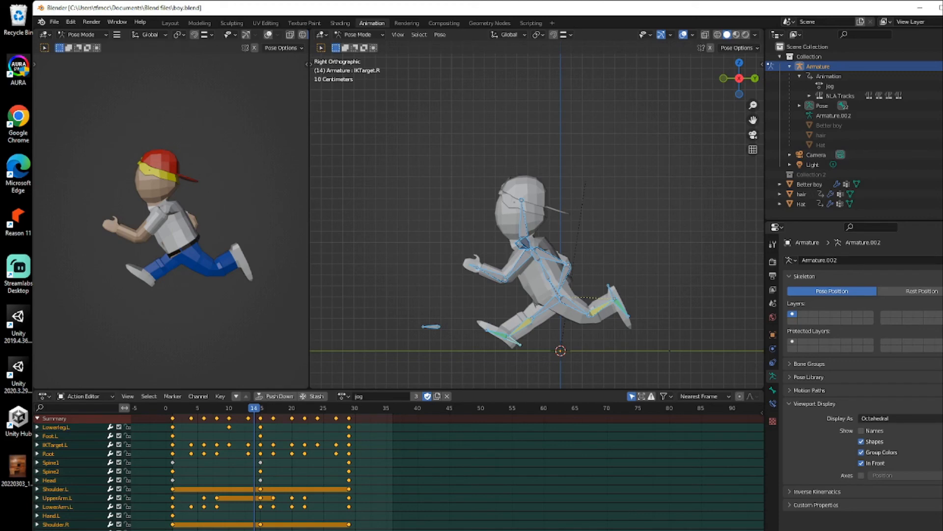
- End the playback range at frame 28 and replay the jog cycle
key(Return)
key(space)
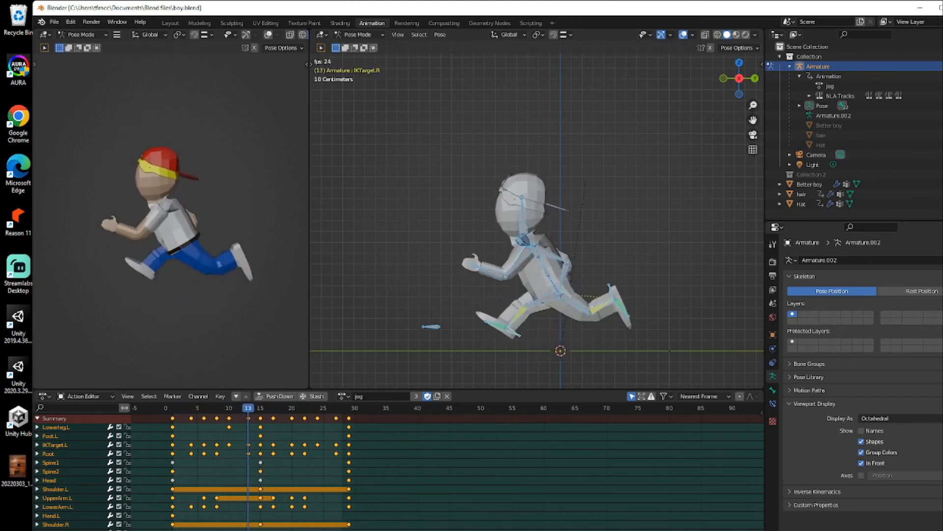
key(space)
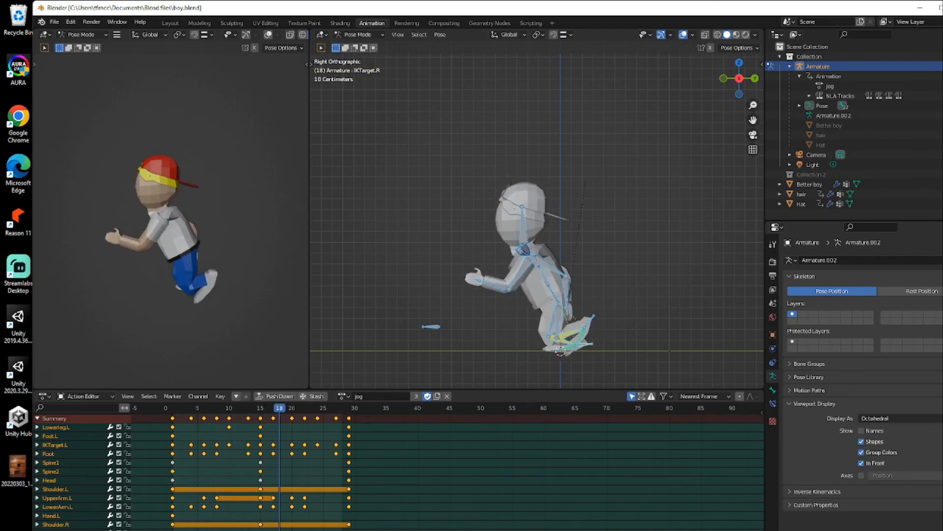
- Assign the Run action to the boy's armature and preview the run cycle
click(342, 396)
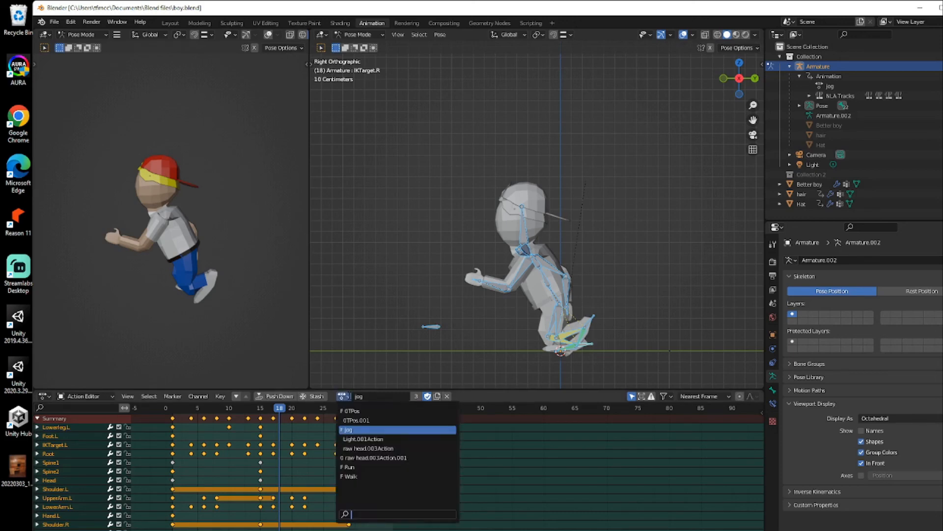
click(364, 467)
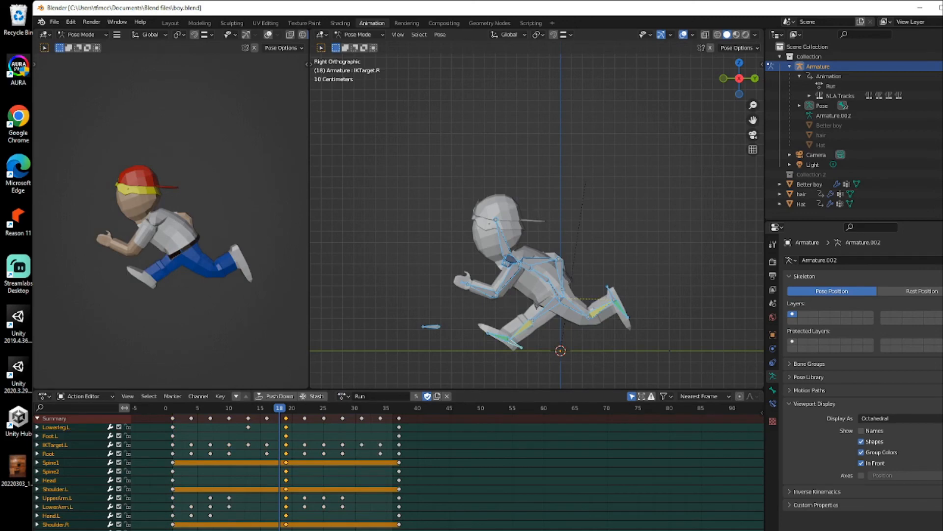
key(space)
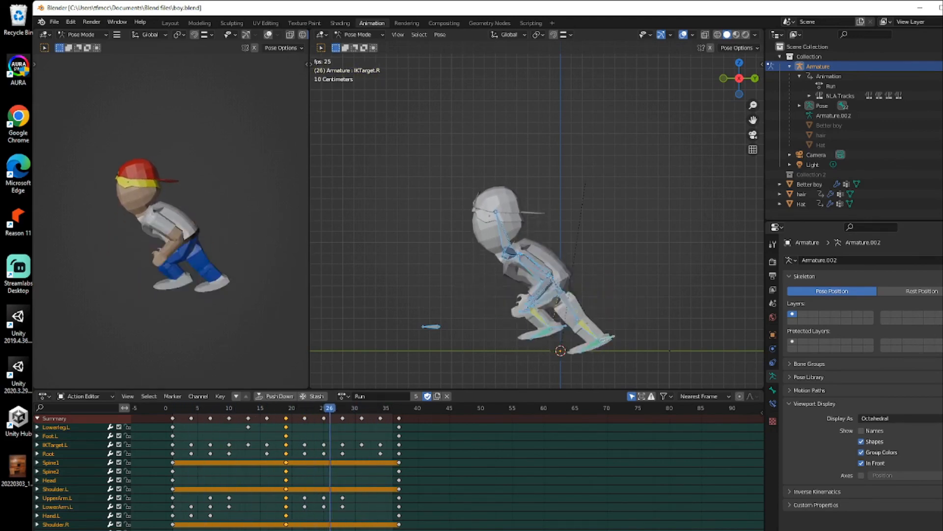
key(Escape)
- Assign the Walk action to the boy's armature and preview the walk cycle
click(342, 396)
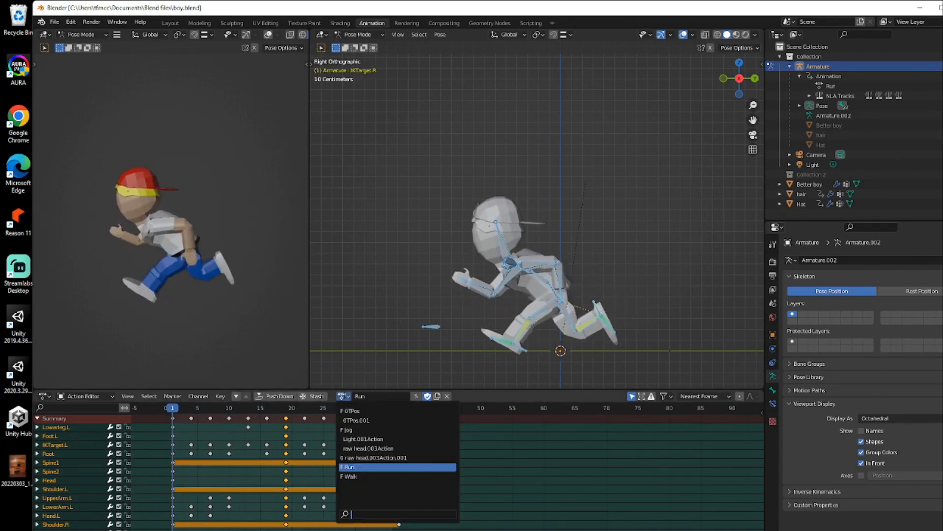
click(368, 477)
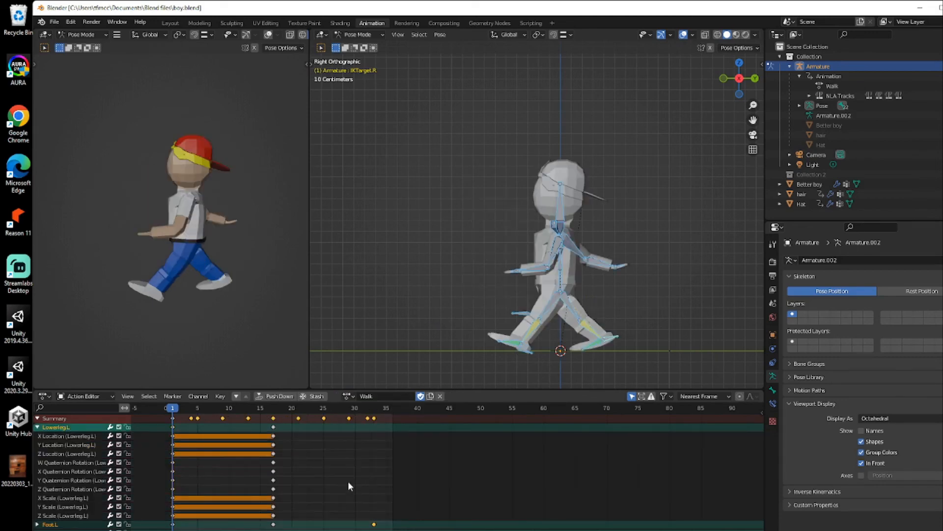
key(space)
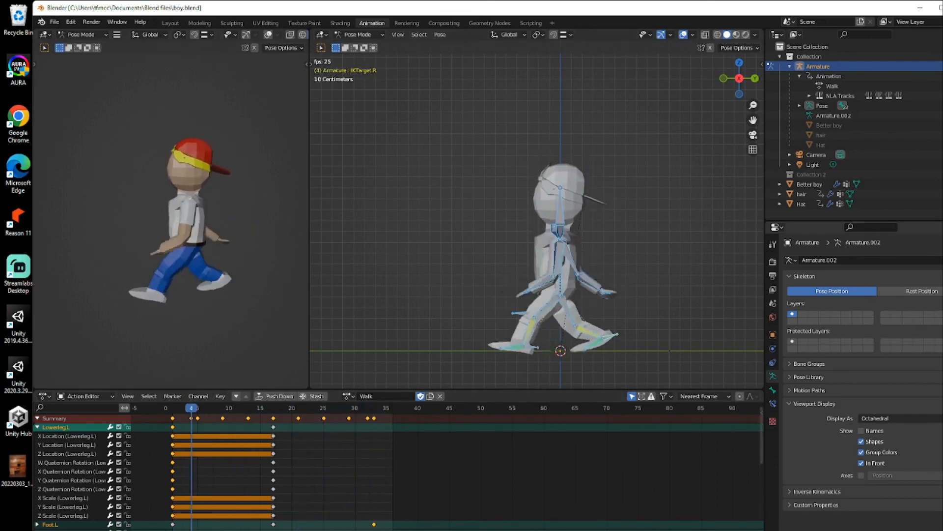
key(space)
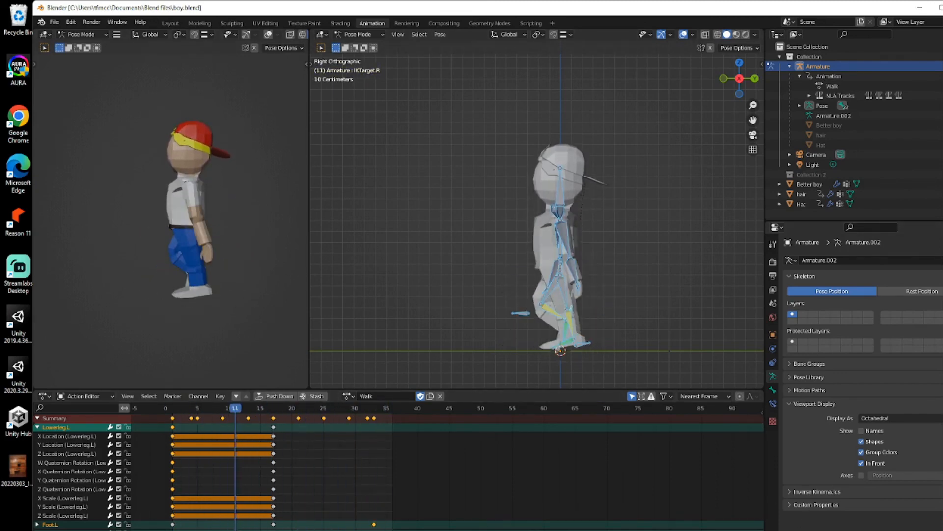
- Scrub the walk to frame 32, end the playback range there, and replay it from an angled front view
drag(247, 406, 372, 415)
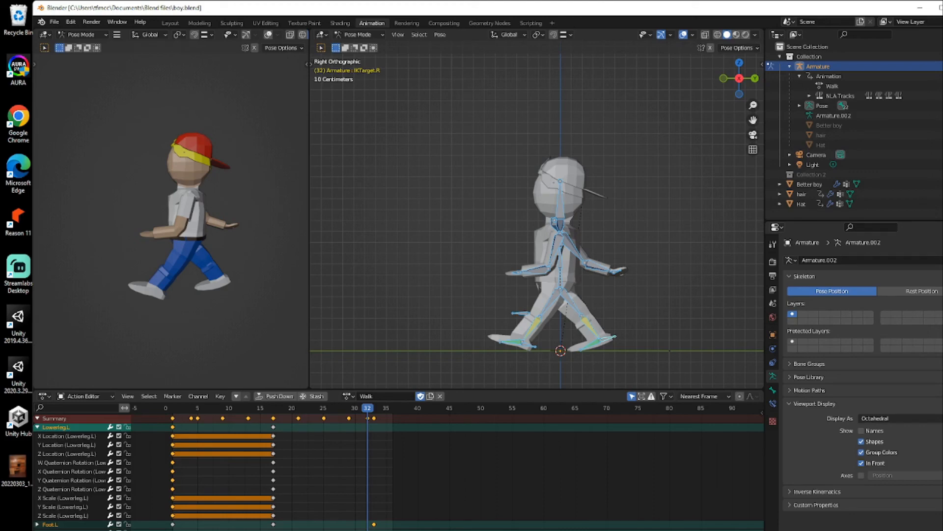
key(space)
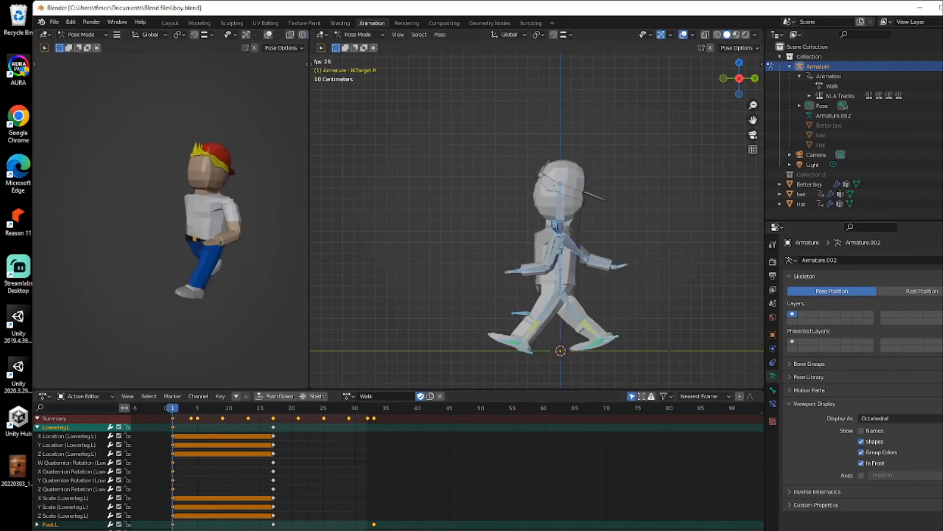
key(space)
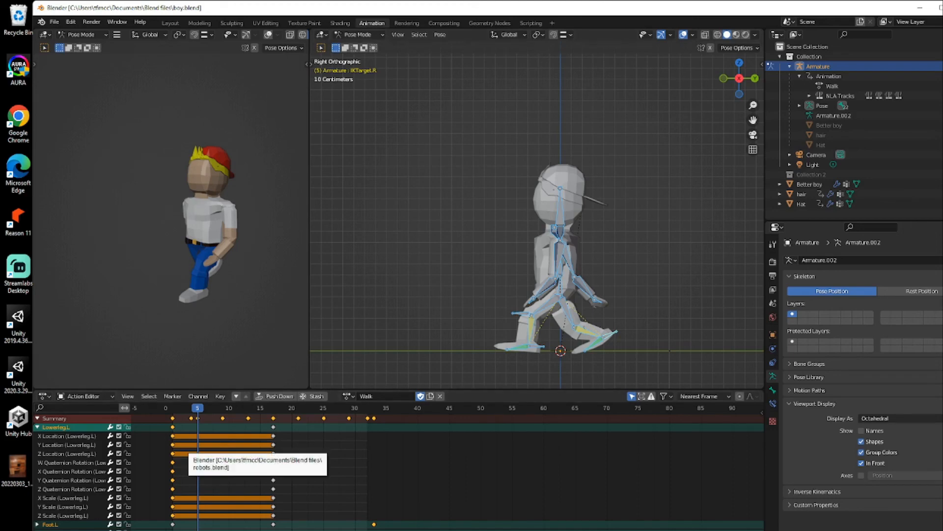
- Switch to the robots.blend file and preview the robot's jog action
click(259, 521)
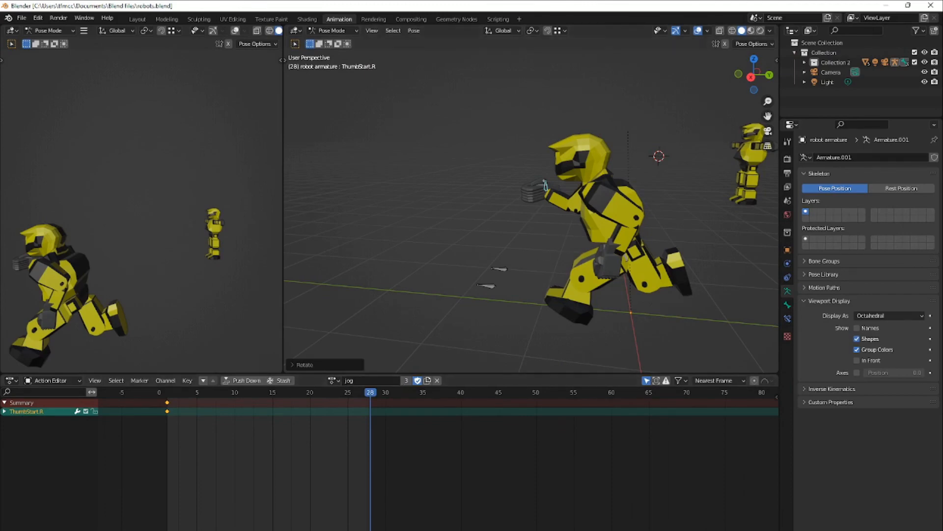
key(space)
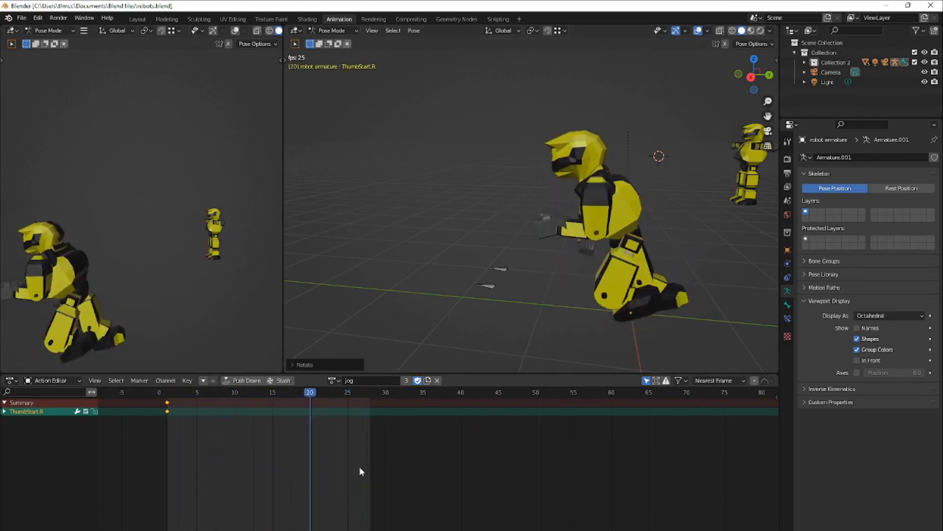
key(space)
- Assign the Punch action to the robot armature and examine its pose at frame 1
click(333, 380)
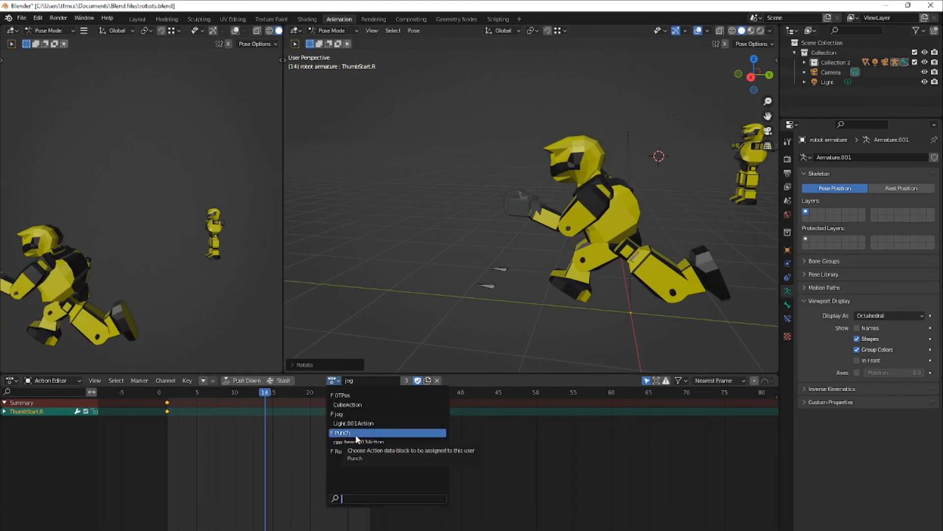
click(355, 432)
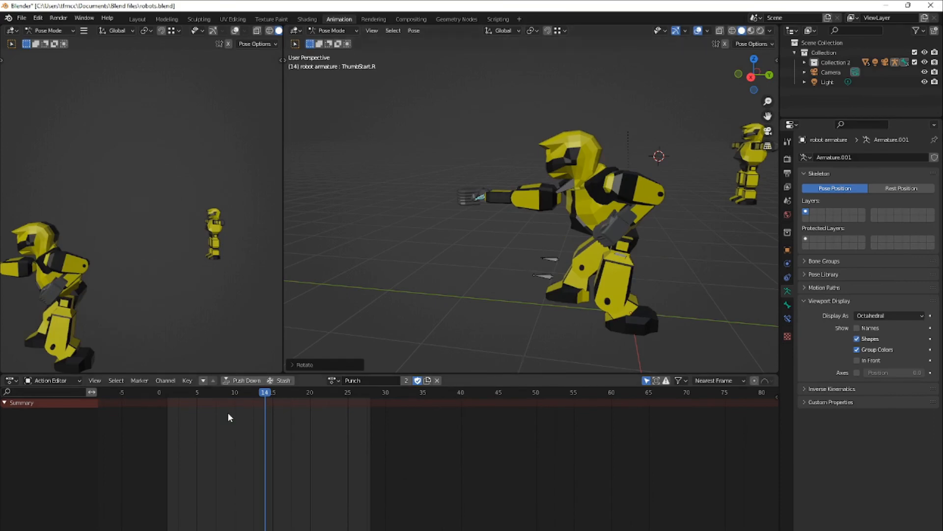
drag(264, 393, 169, 392)
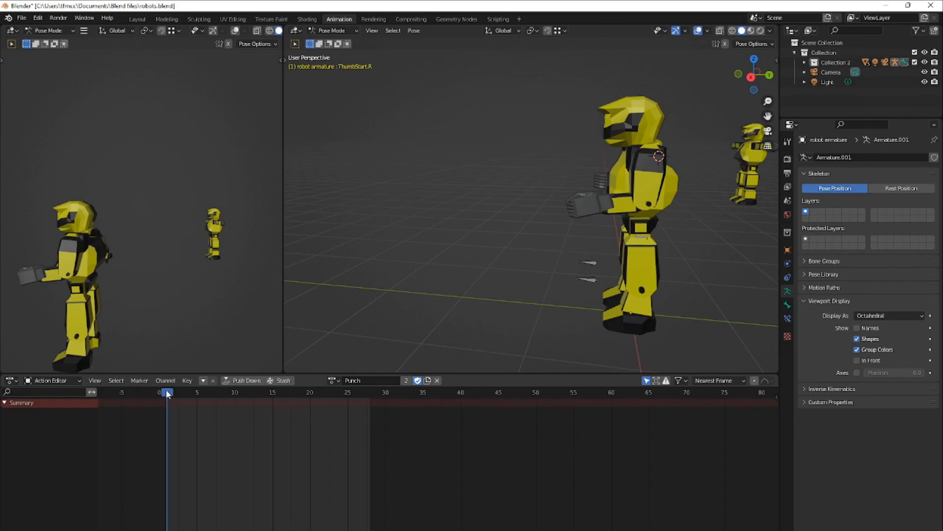
mouse_move(169, 391)
mouse_down()
mouse_move(246, 394)
mouse_move(168, 393)
mouse_up()
middle_drag(496, 316, 543, 327)
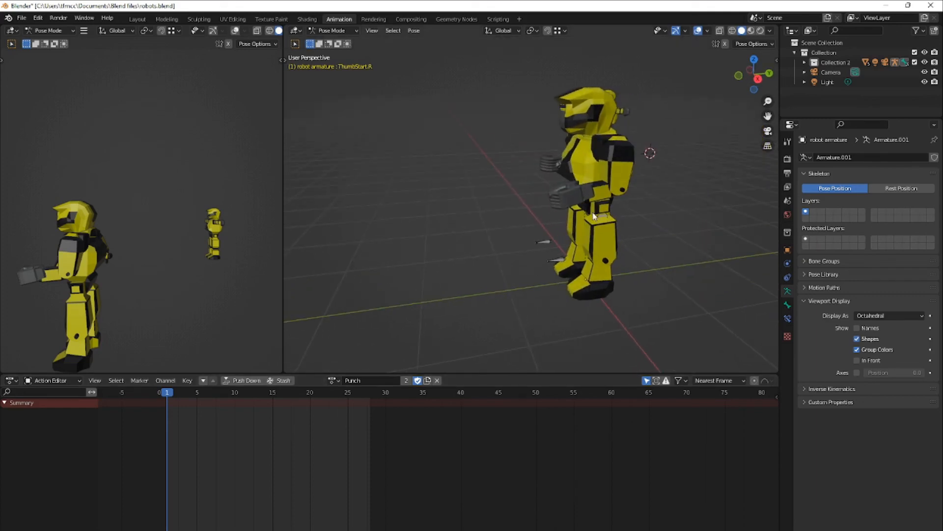